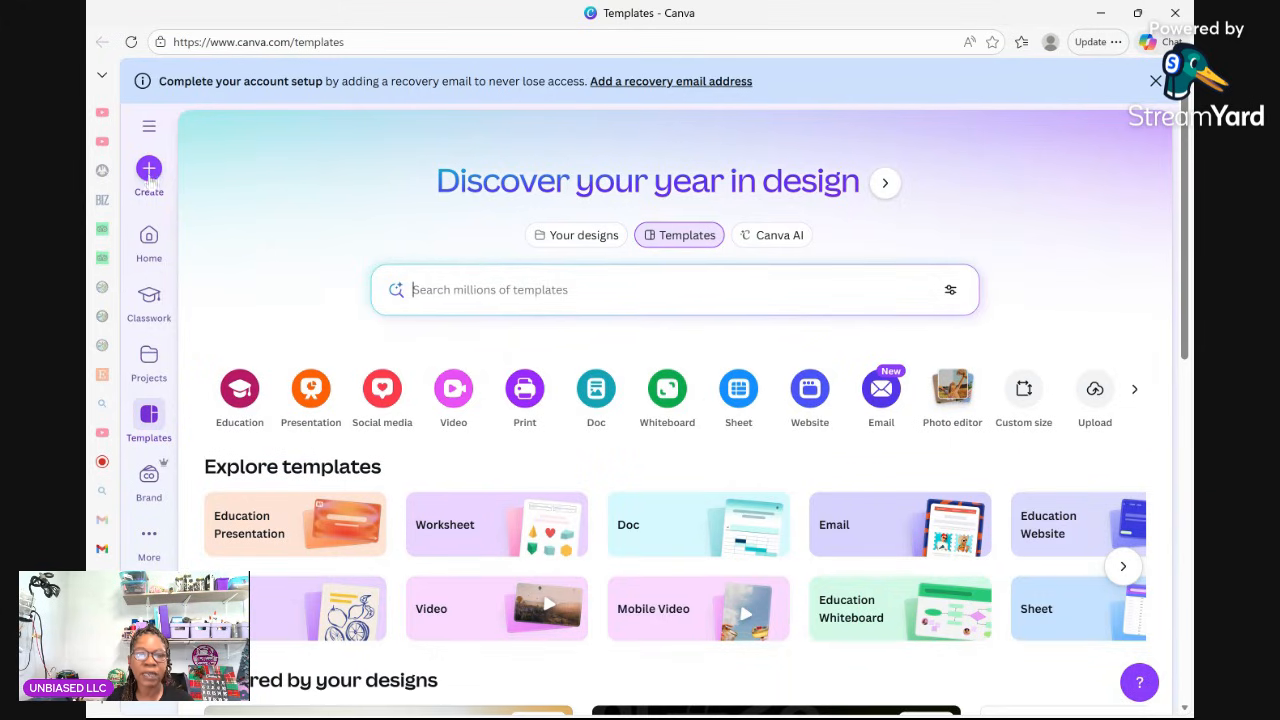
Create a blank 1280 × 720 px YouTube Thumbnail design found by searching 'thumbnail for youtube'.
{"action": "left_click", "coordinate": [148, 172]}
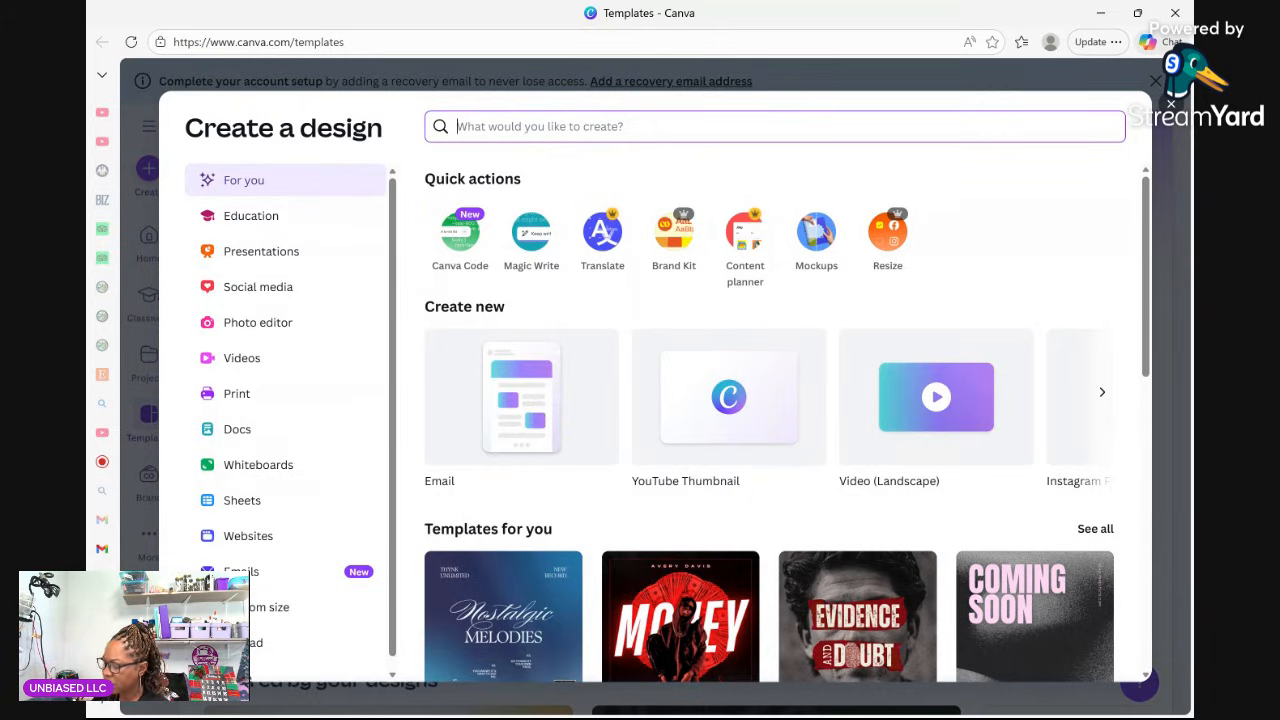
{"action": "type", "text": "th"}
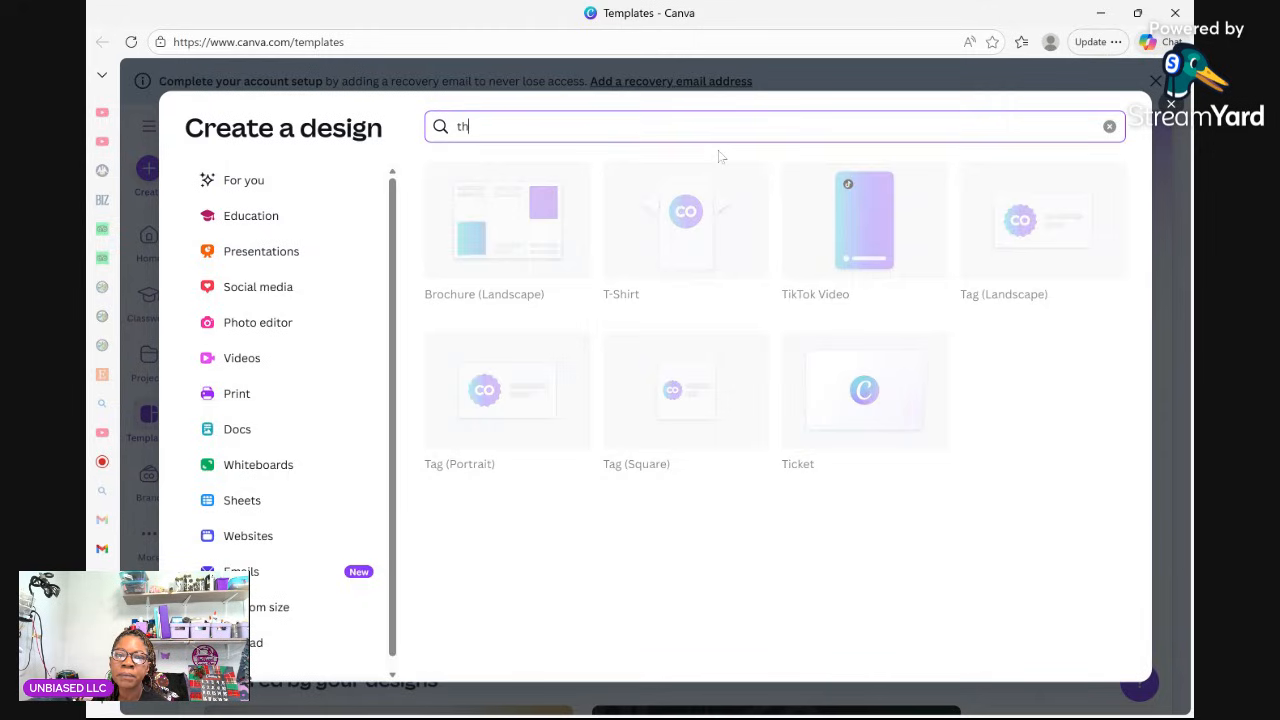
{"action": "type", "text": "umbn"}
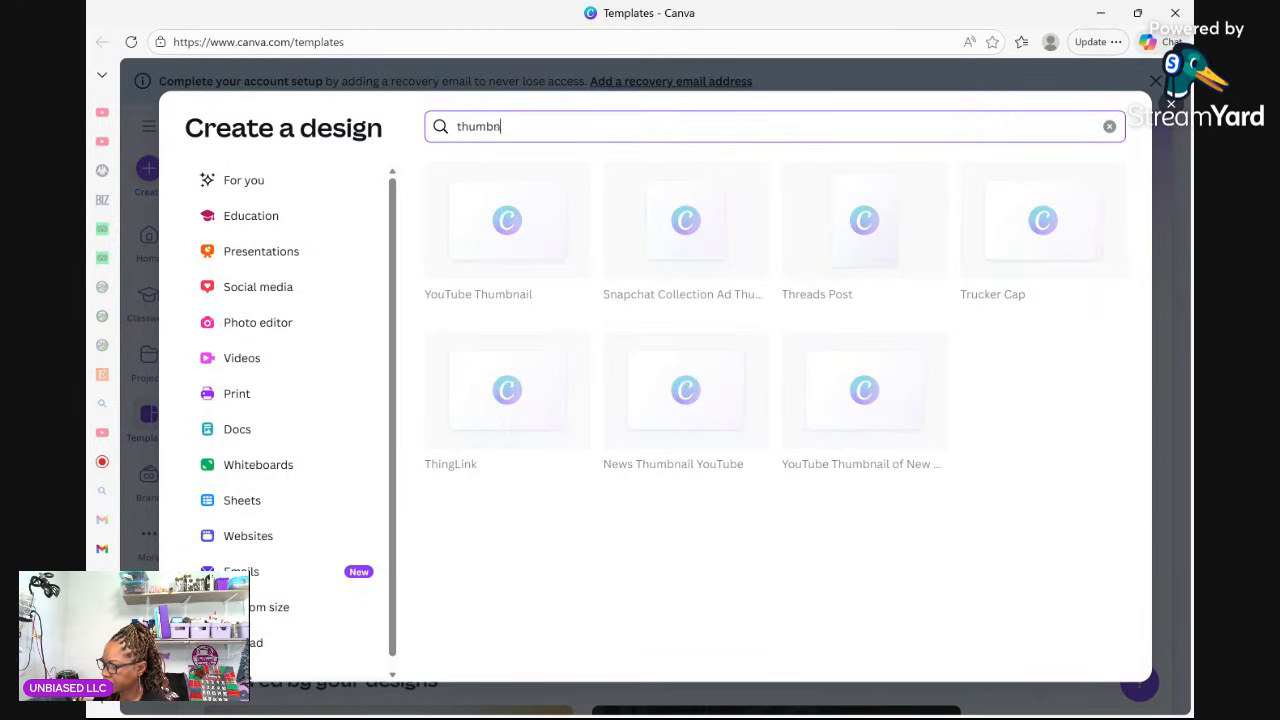
{"action": "type", "text": "ail for"}
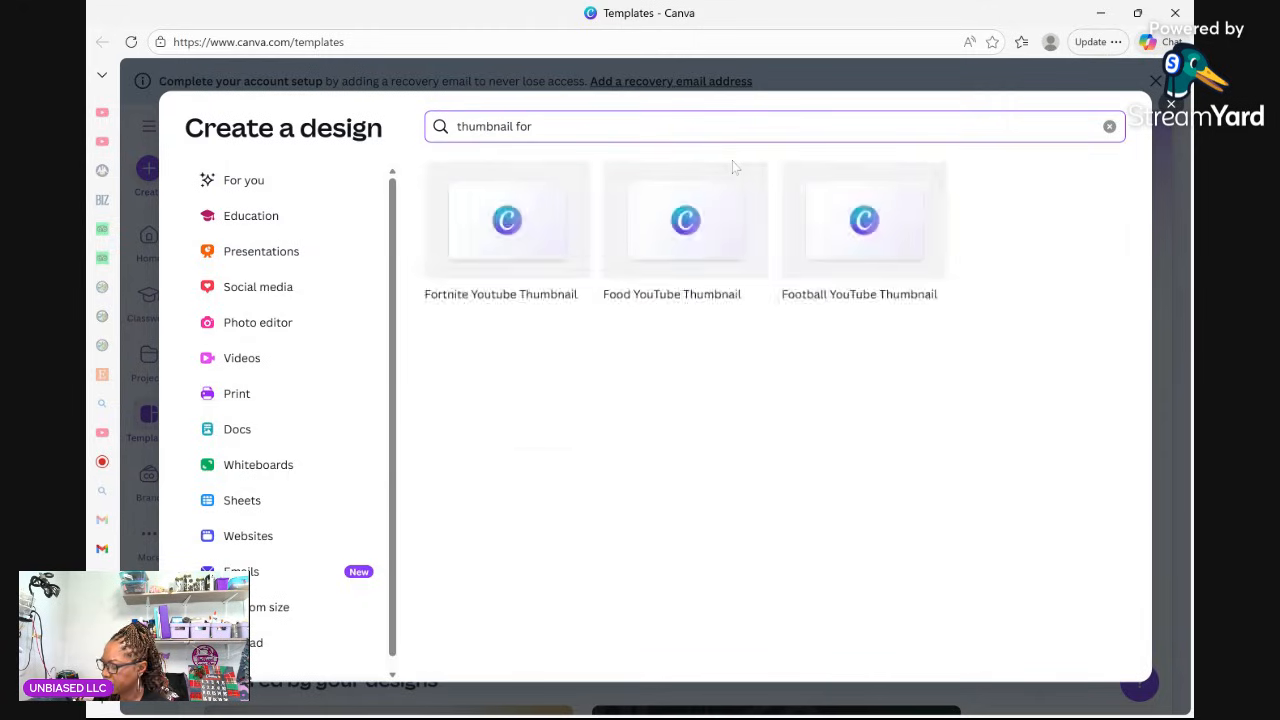
{"action": "type", "text": " yout"}
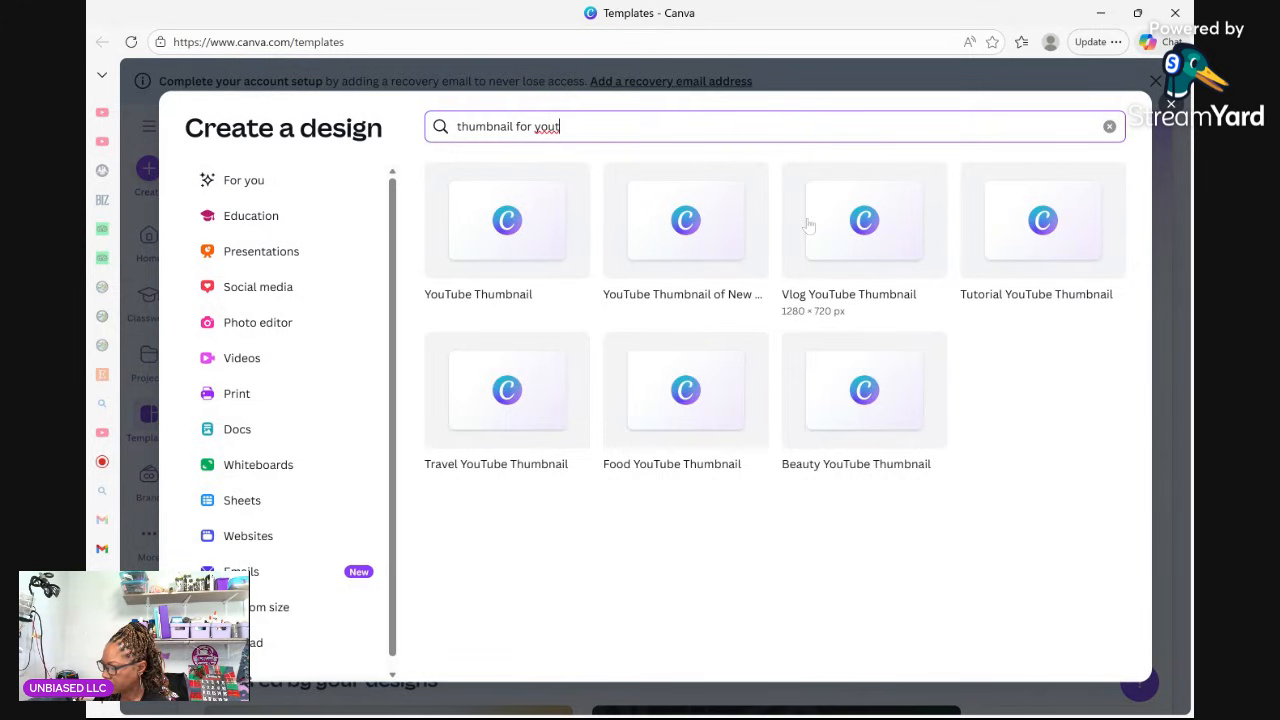
{"action": "type", "text": "ube"}
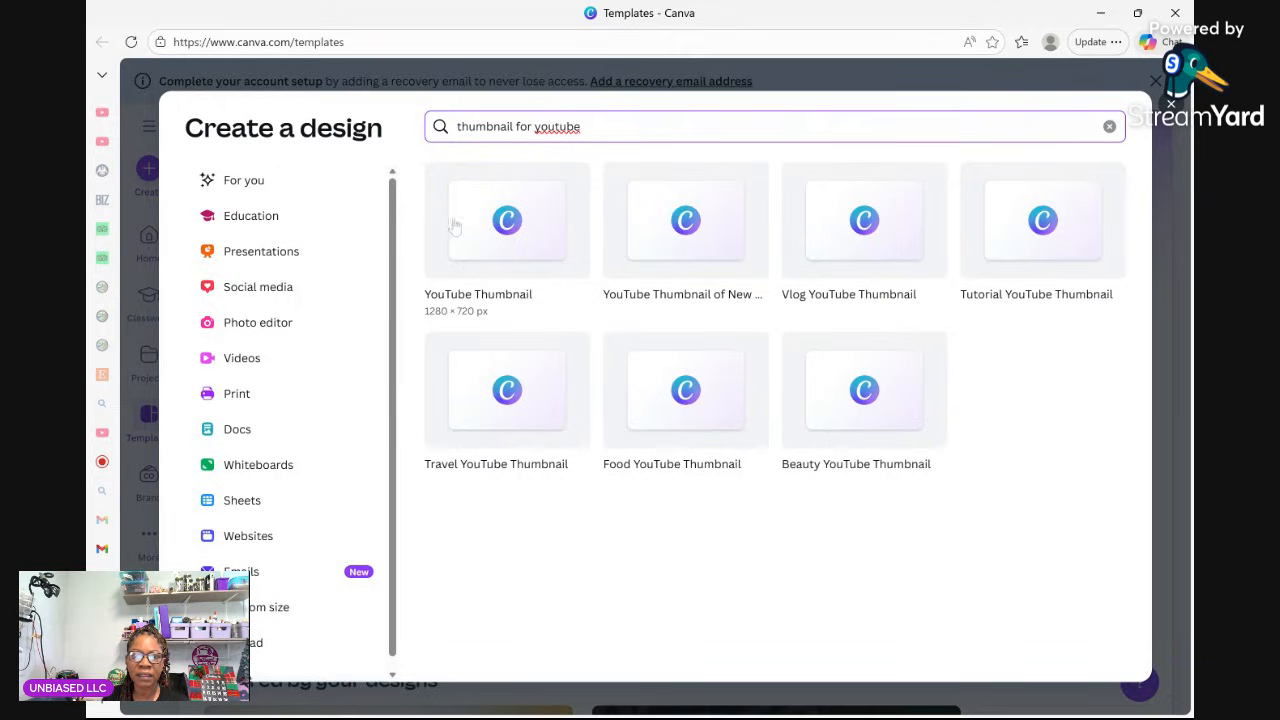
{"action": "left_click", "coordinate": [488, 210]}
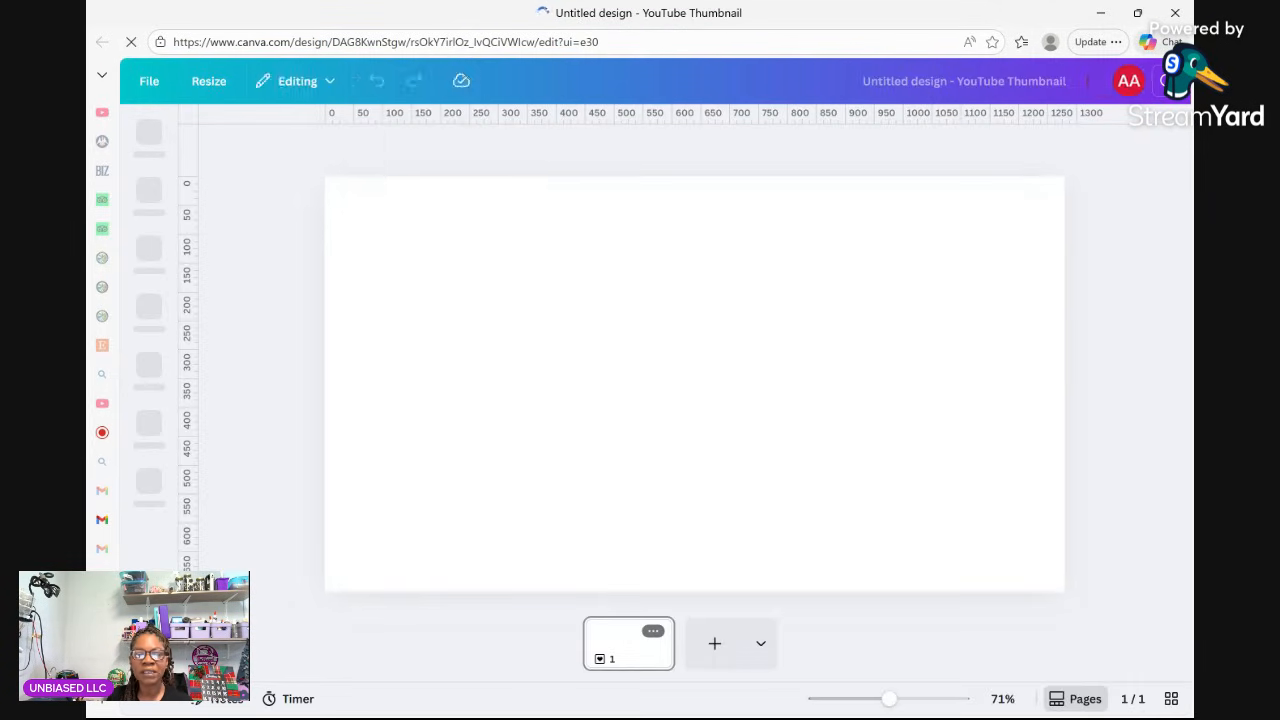
{"action": "left_click", "coordinate": [757, 291]}
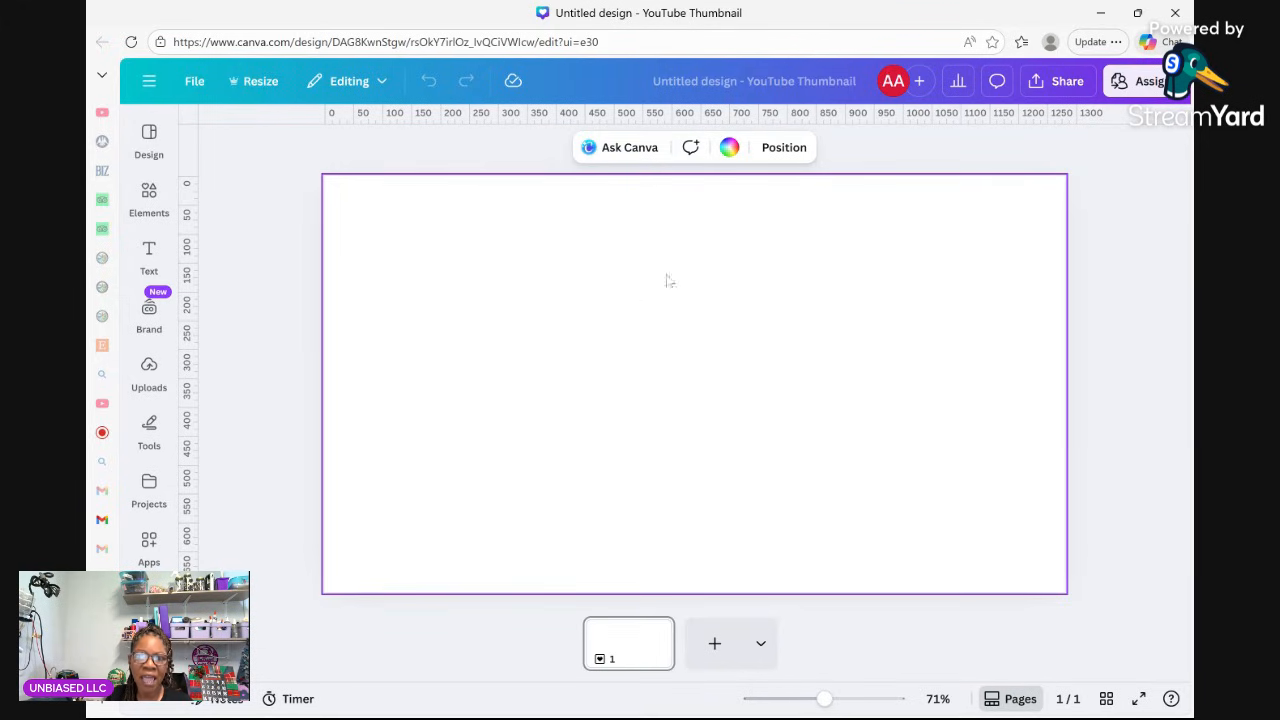
Apply the pink-to-yellow default gradient as the page background.
{"action": "left_click", "coordinate": [730, 148]}
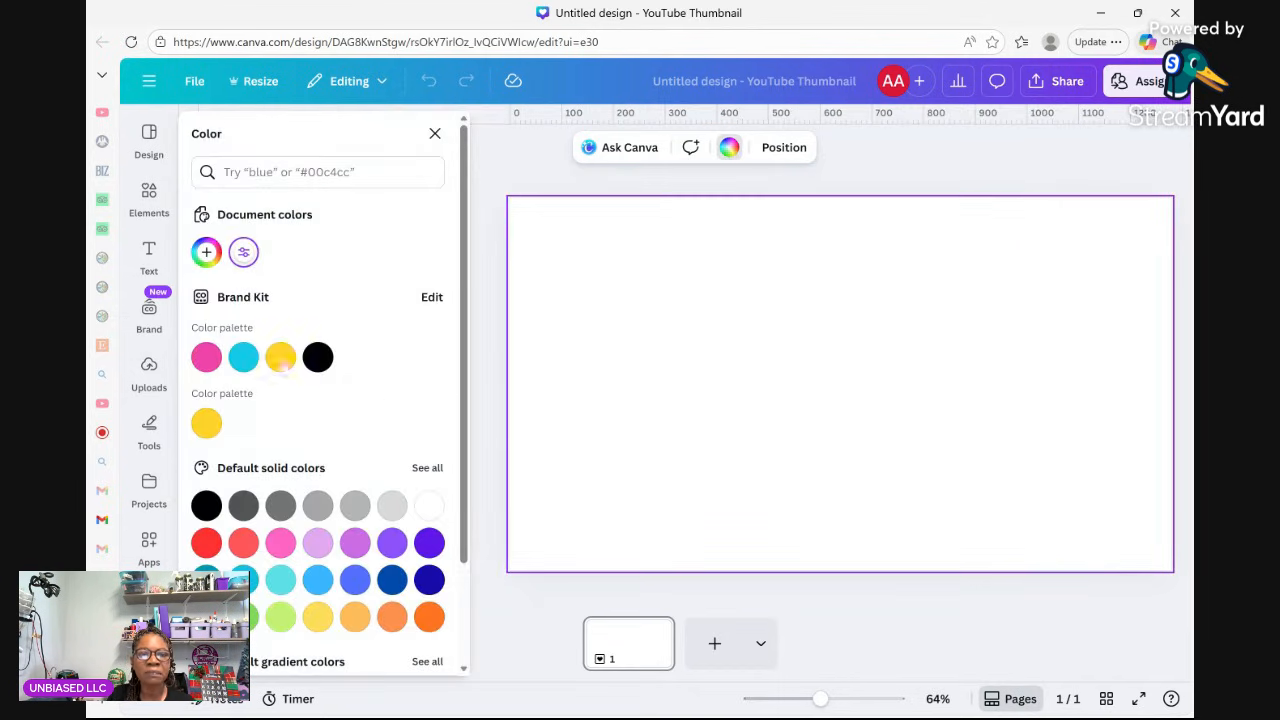
{"action": "scroll", "coordinate": [281, 437], "scroll_direction": "down", "scroll_amount": 2}
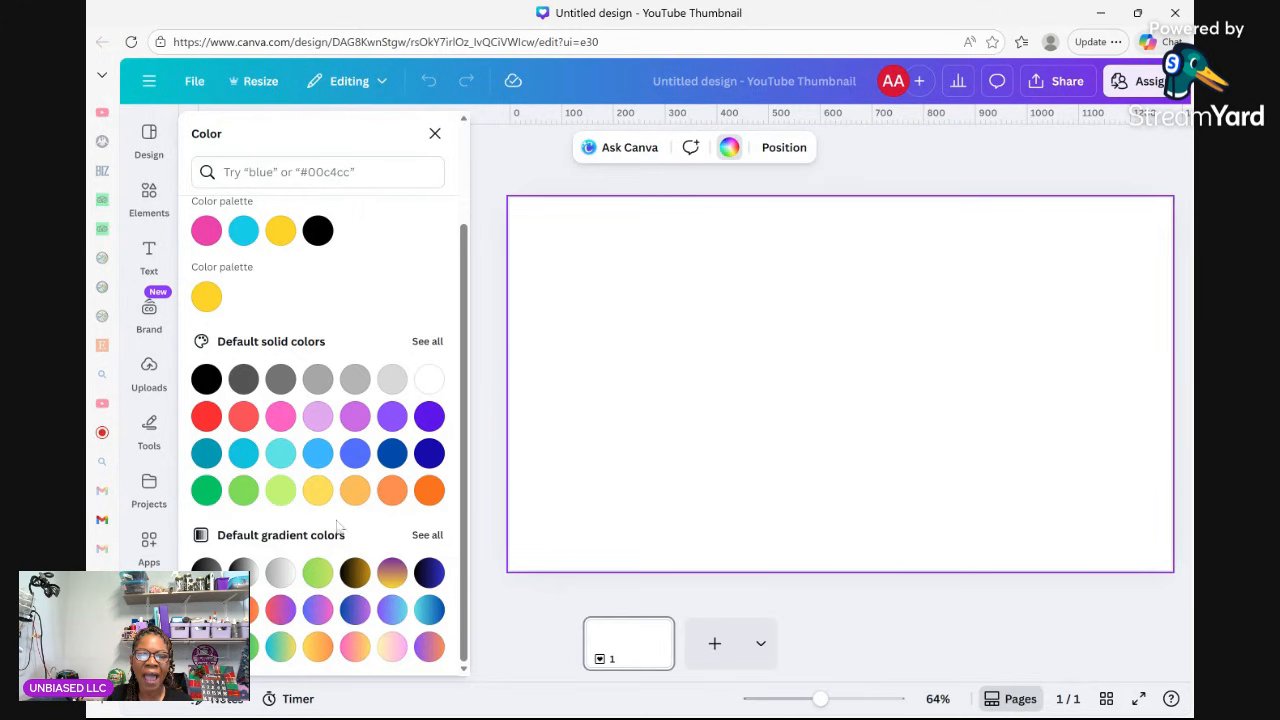
{"action": "left_click", "coordinate": [428, 536]}
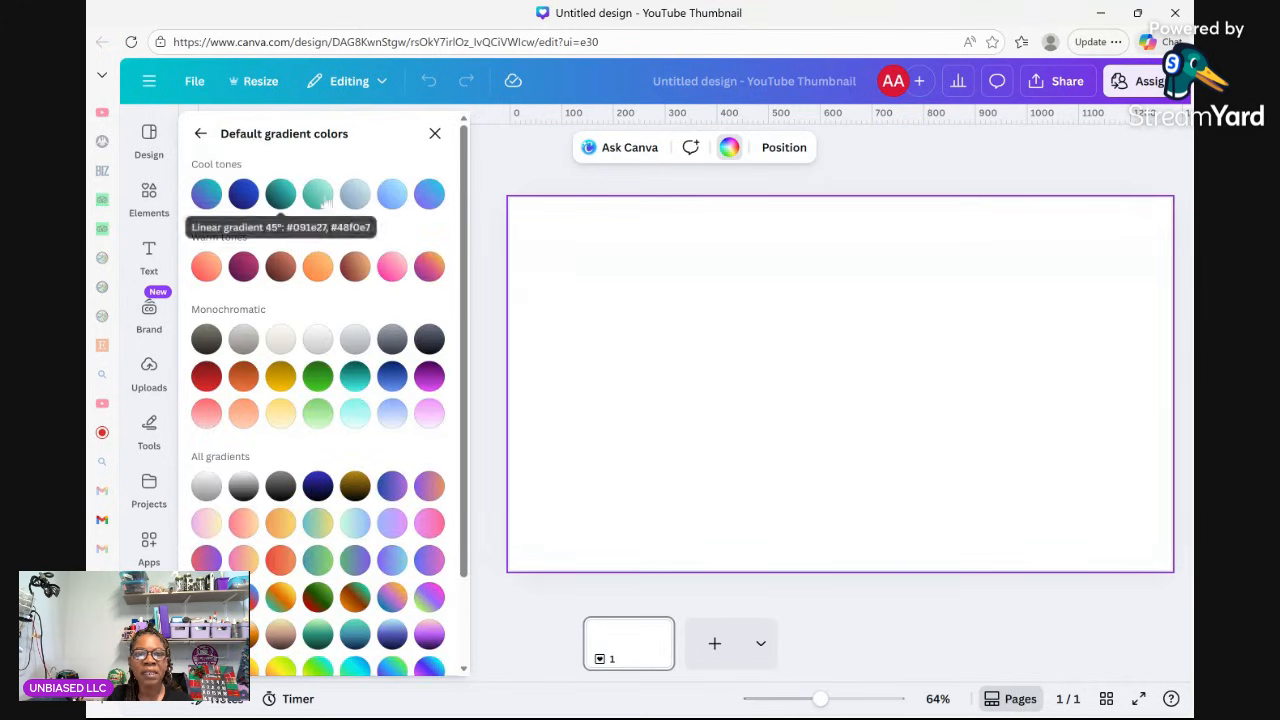
{"action": "scroll", "coordinate": [432, 440], "scroll_direction": "down", "scroll_amount": 2}
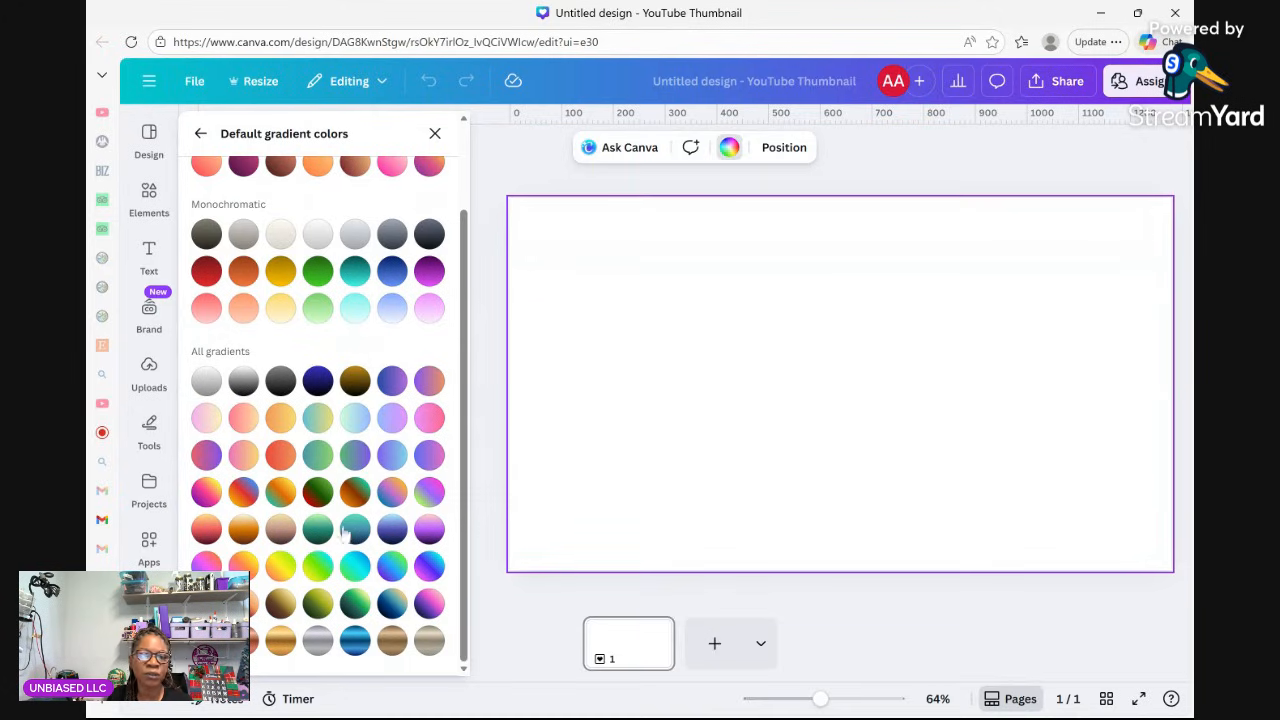
{"action": "scroll", "coordinate": [378, 510], "scroll_direction": "up", "scroll_amount": 2}
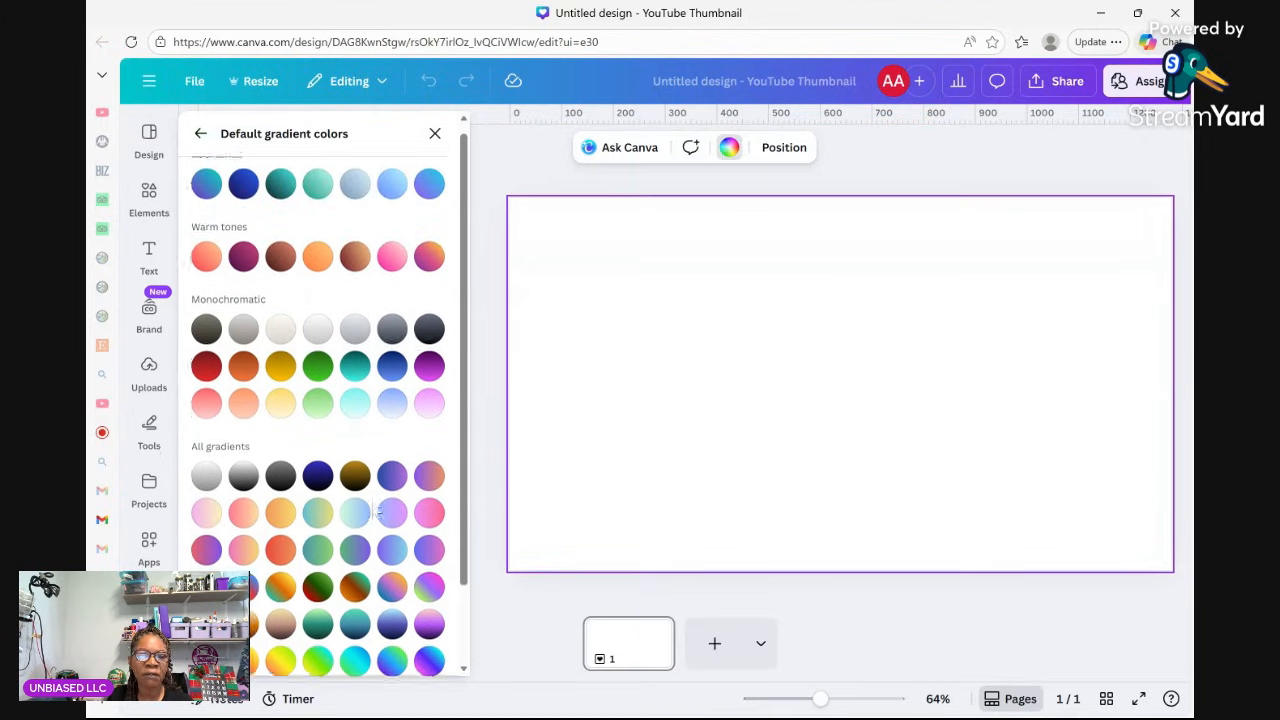
{"action": "scroll", "coordinate": [378, 510], "scroll_direction": "up", "scroll_amount": 1}
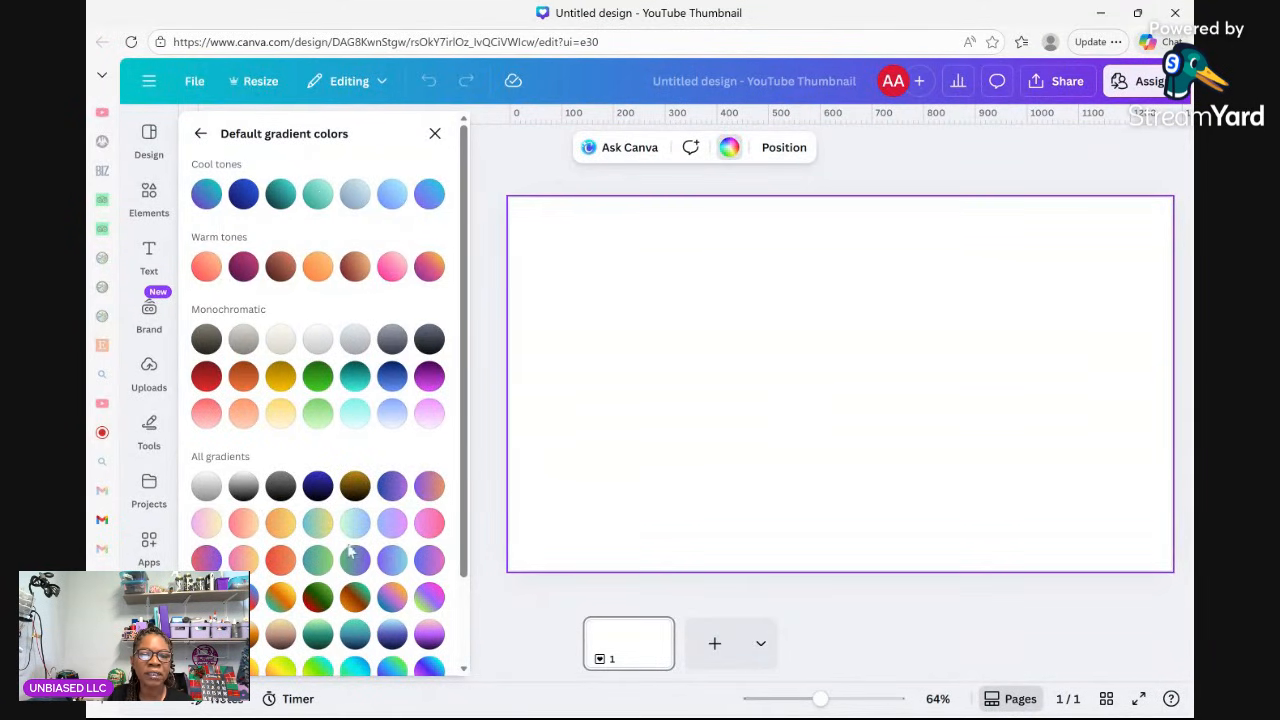
{"action": "left_click", "coordinate": [243, 560]}
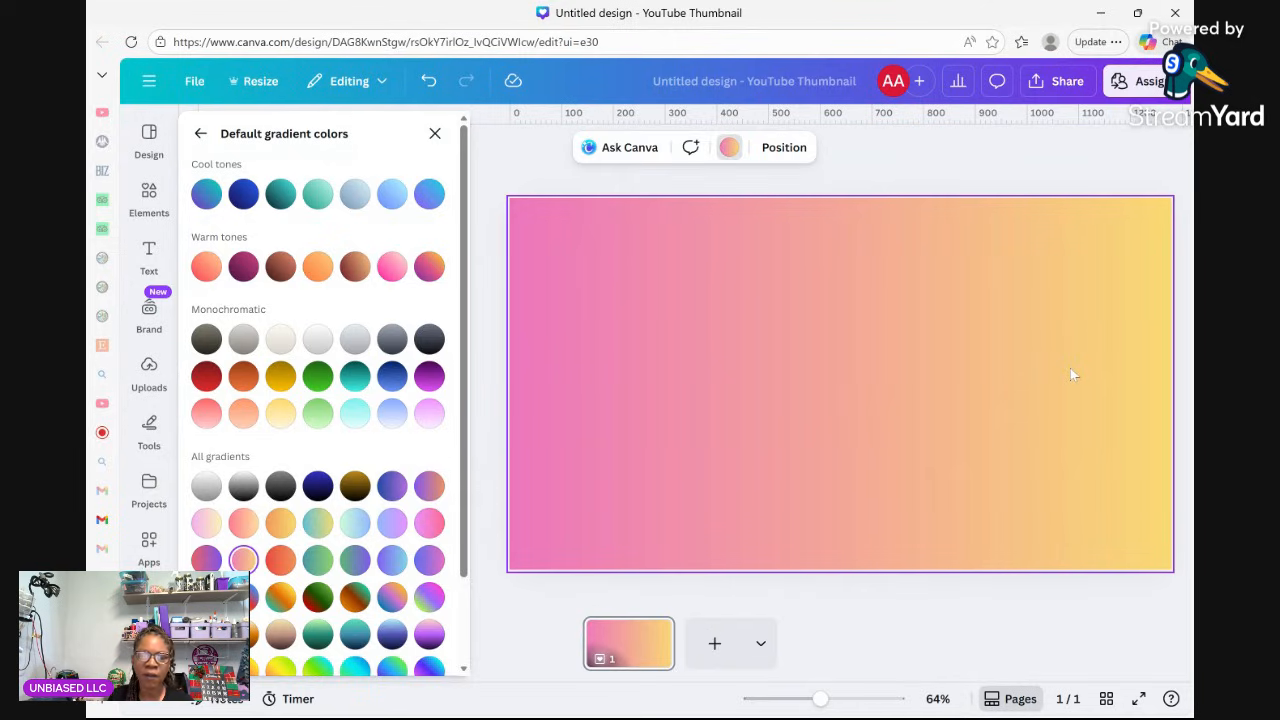
{"action": "left_click", "coordinate": [435, 134]}
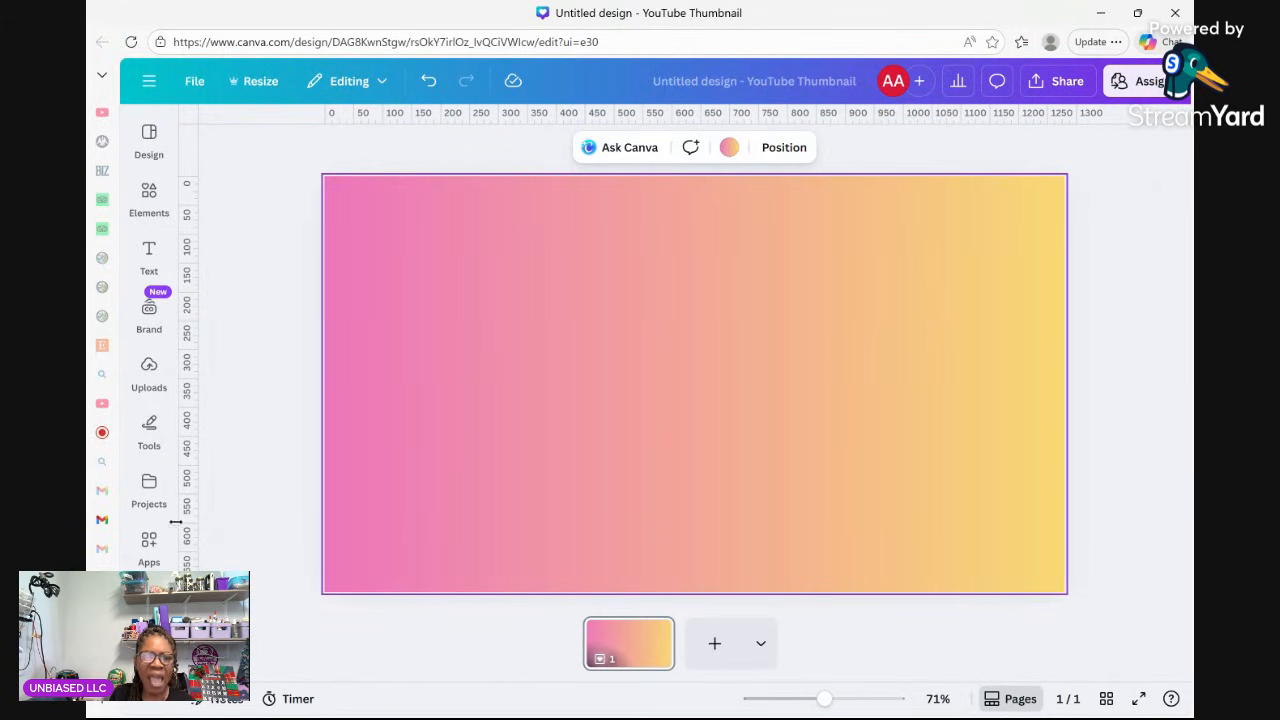
Upload the photo files into the Uploads panel.
{"action": "left_click", "coordinate": [149, 370]}
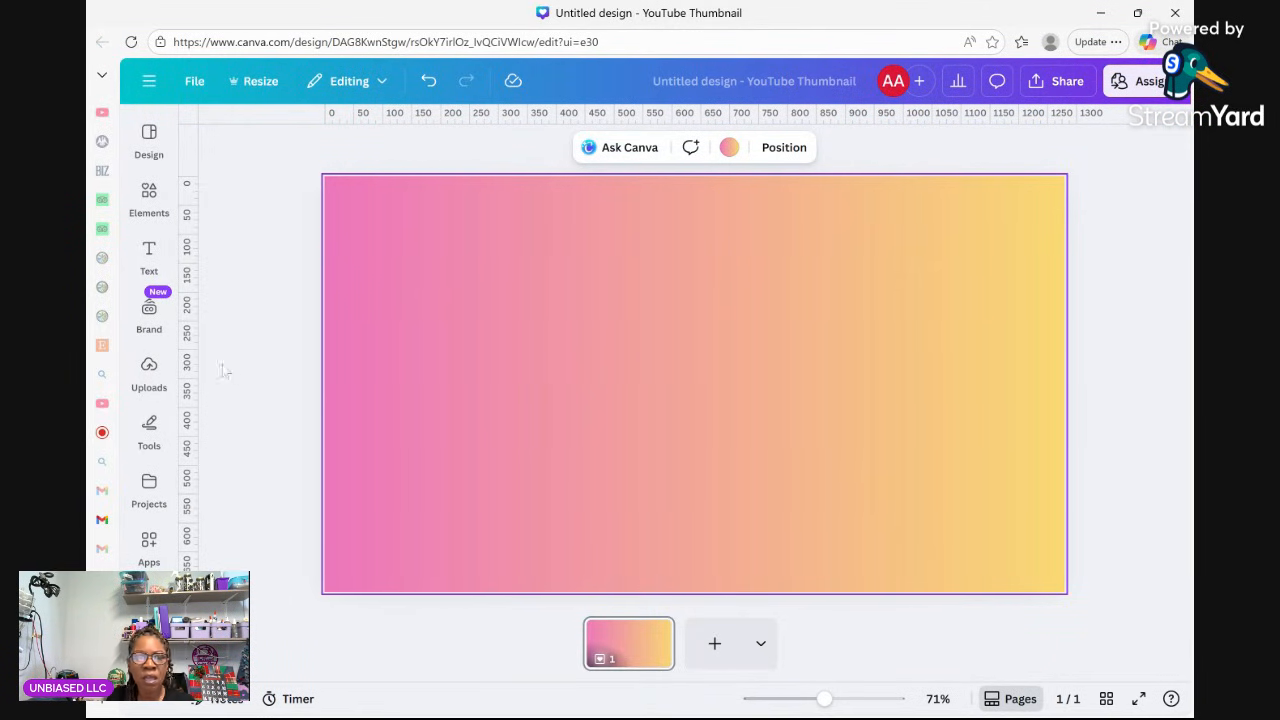
{"action": "left_click", "coordinate": [148, 372]}
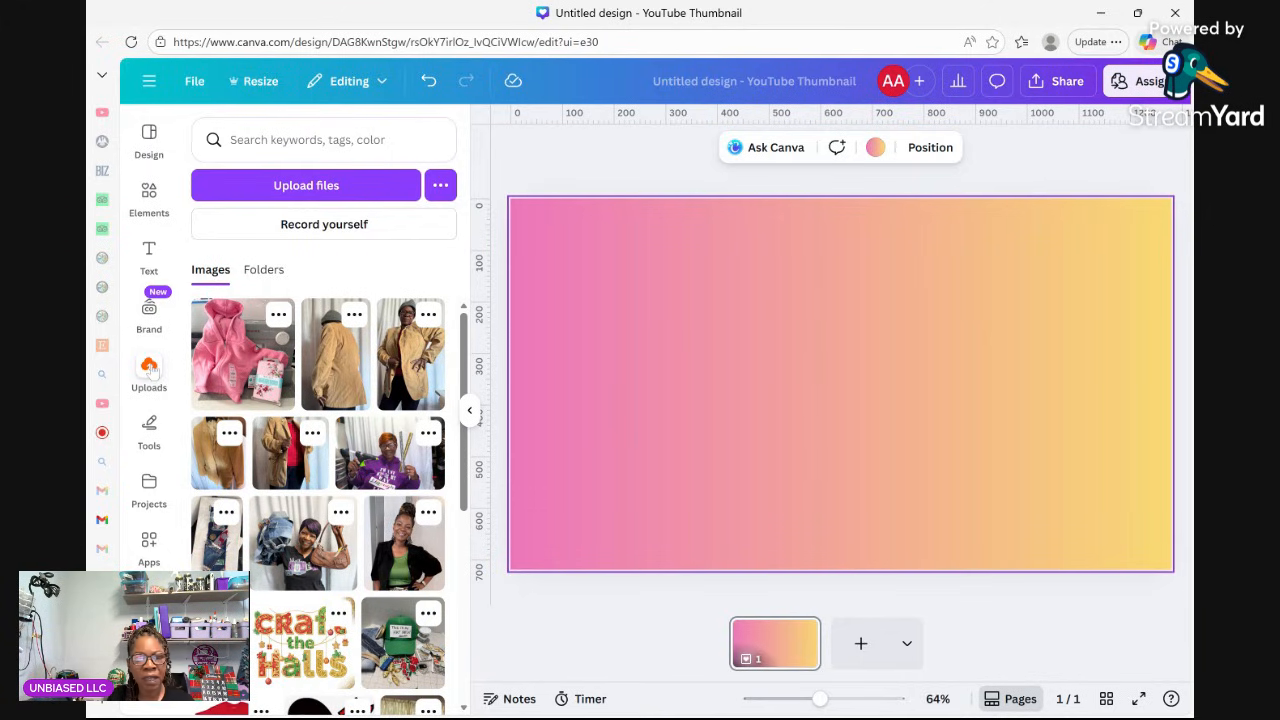
{"action": "left_click", "coordinate": [333, 188]}
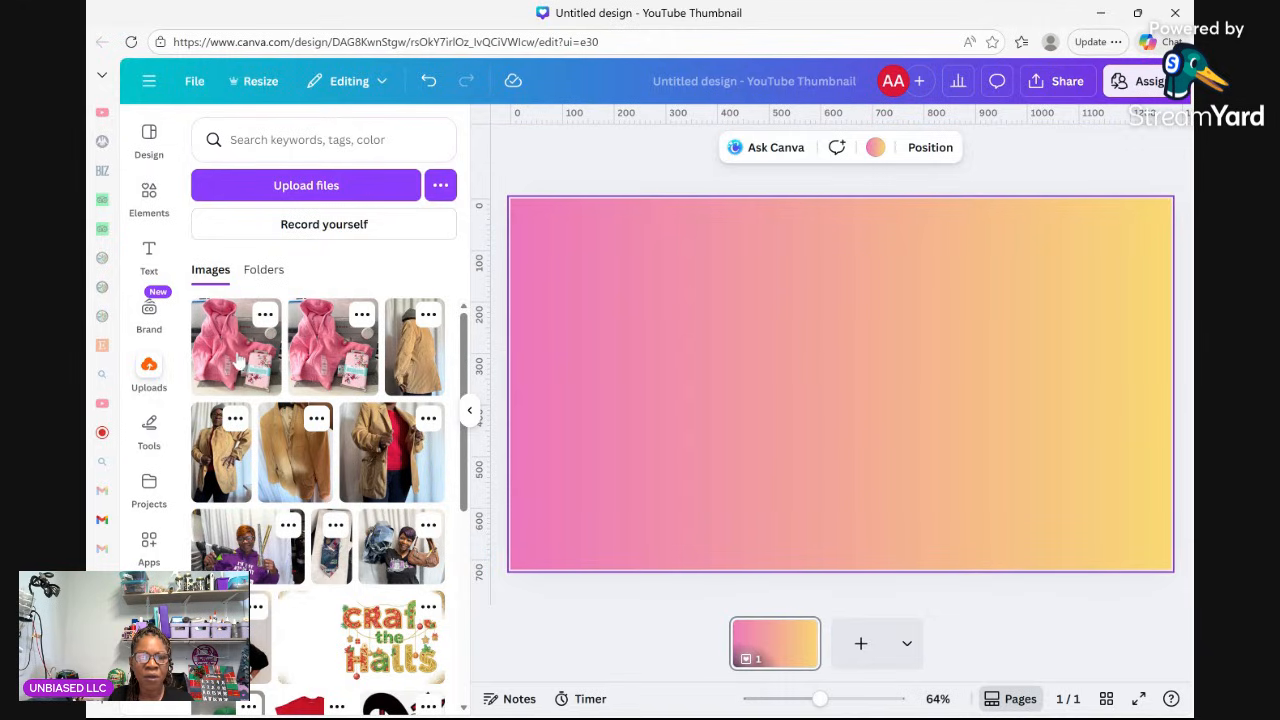
Trash the duplicate hoodie photo IMG_1307.jpeg and place the green-top portrait on the page.
{"action": "left_click", "coordinate": [265, 315]}
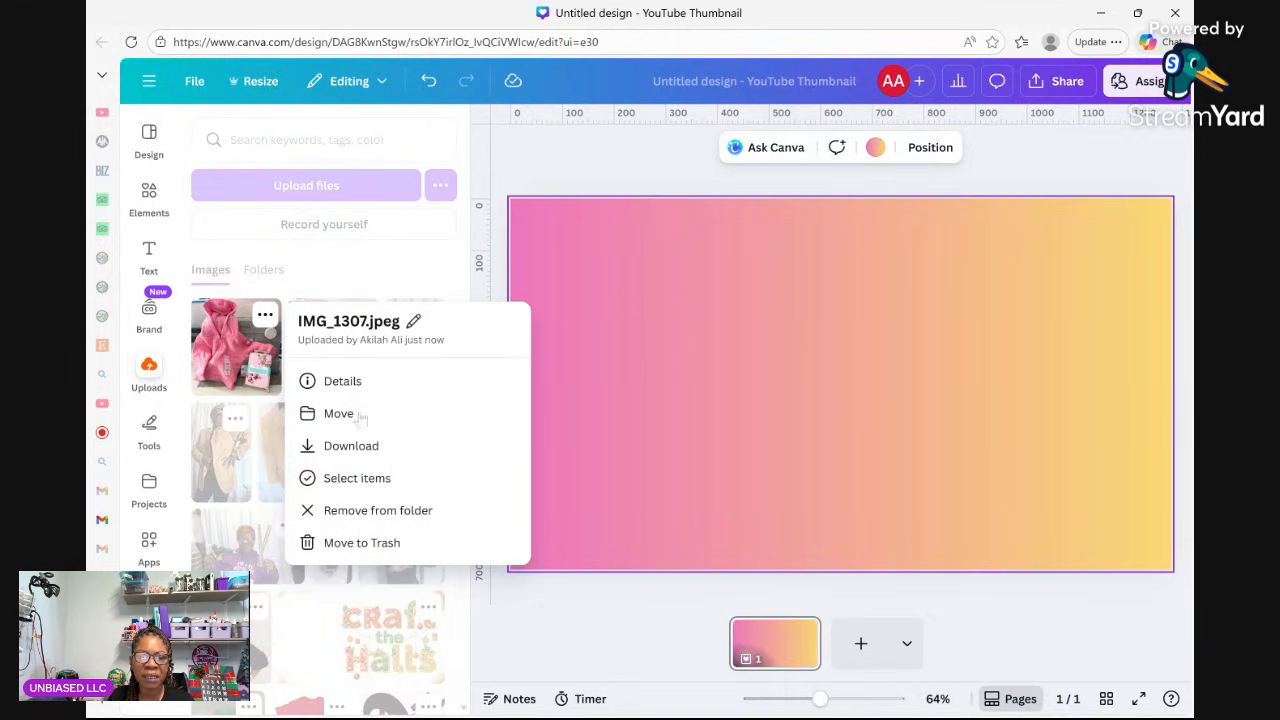
{"action": "left_click", "coordinate": [370, 542]}
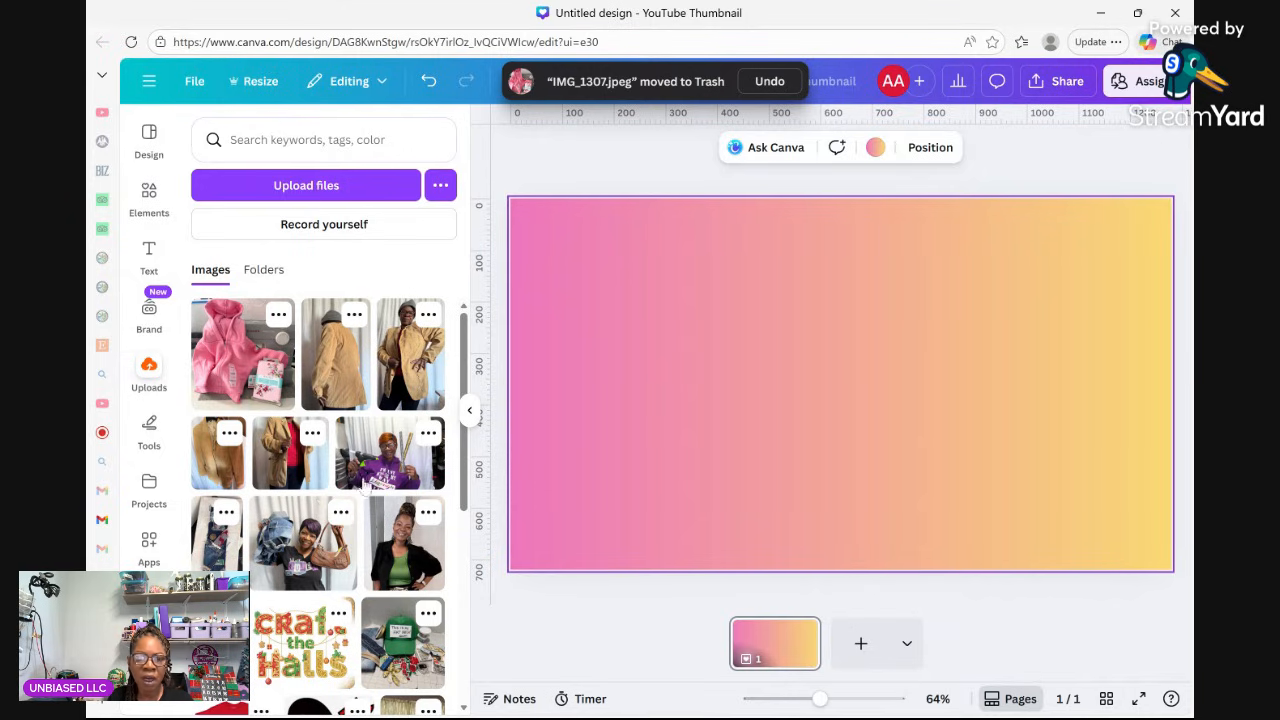
{"action": "left_click", "coordinate": [395, 540]}
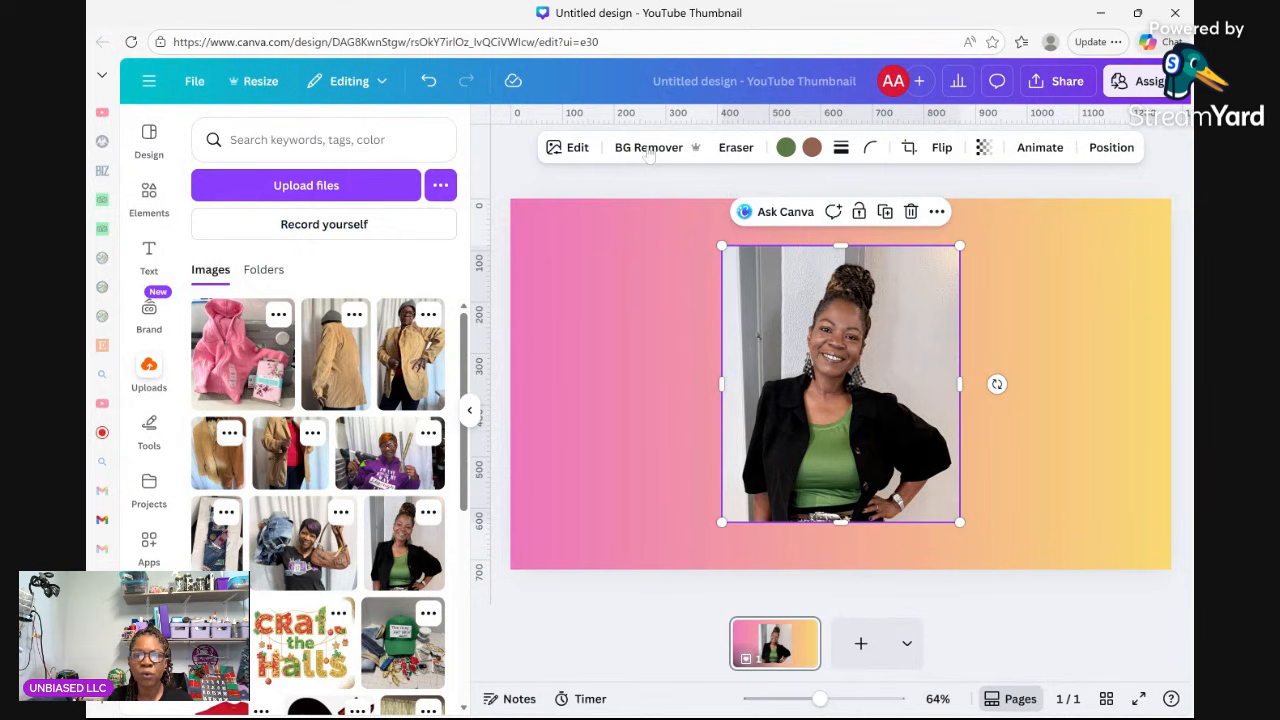
Remove the portrait photo's background with BG Remover.
{"action": "left_click_drag", "start_coordinate": [880, 359], "coordinate": [782, 342]}
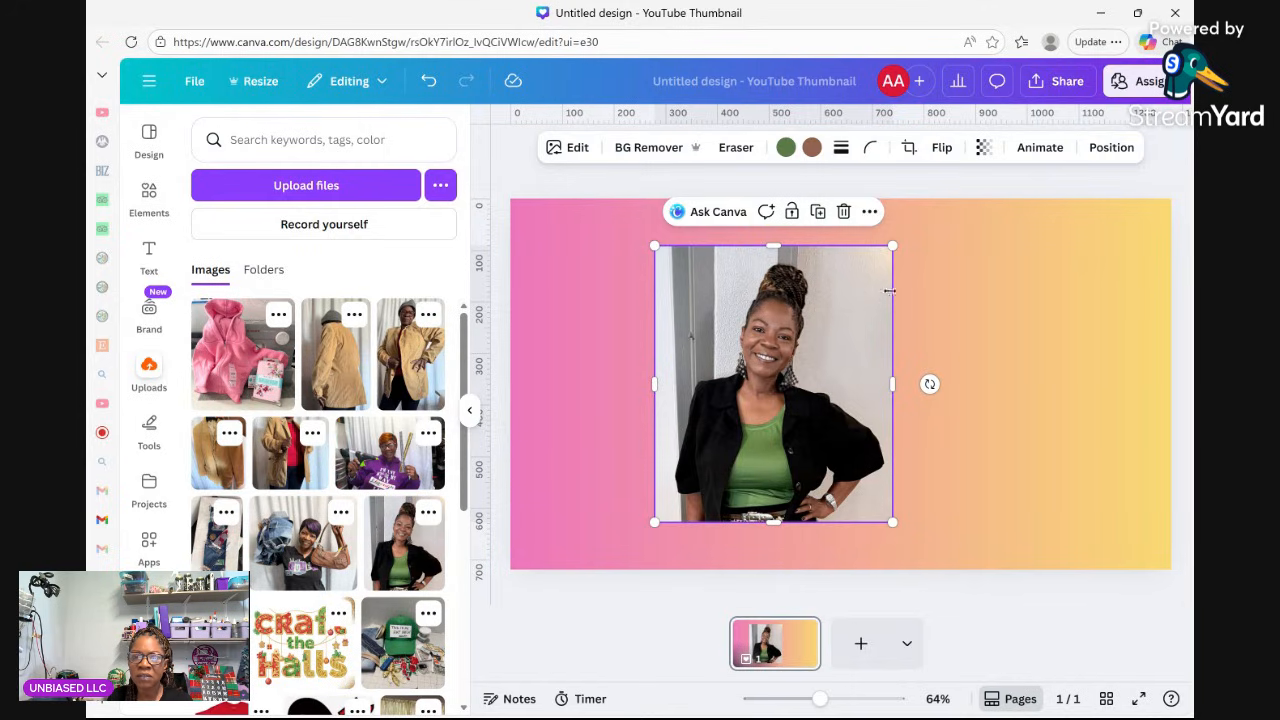
{"action": "left_click", "coordinate": [645, 149]}
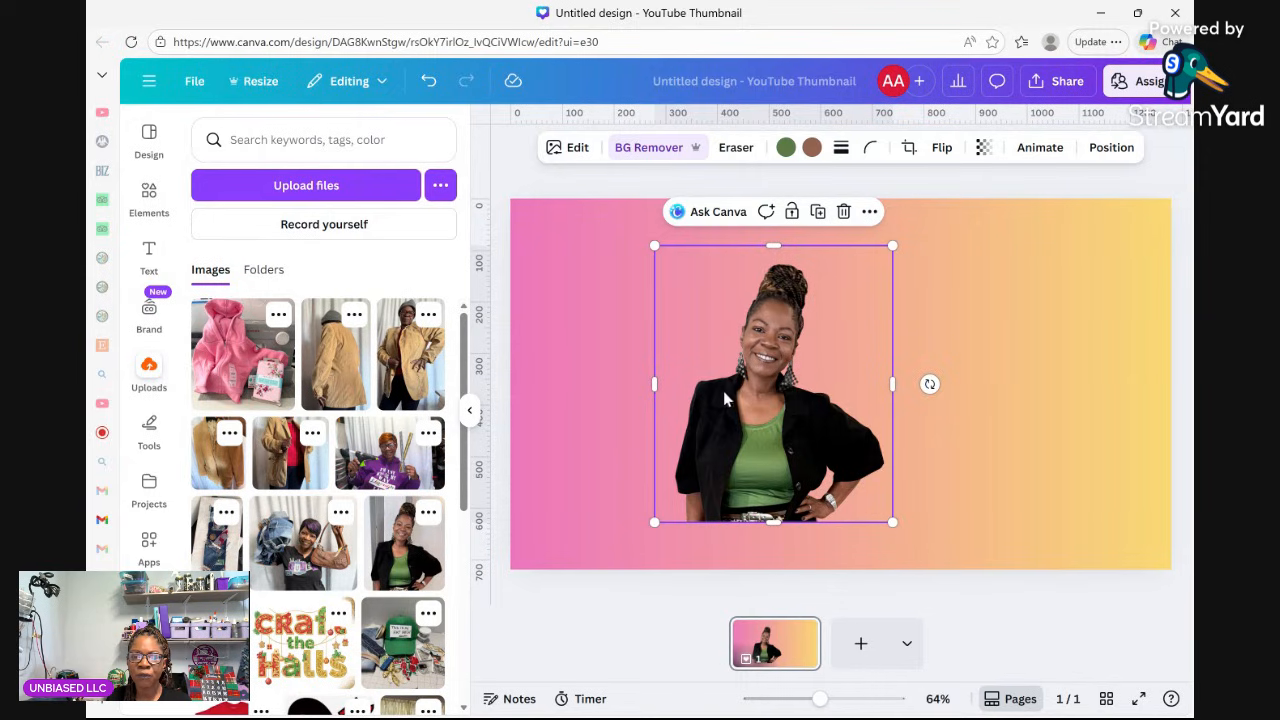
{"action": "left_click_drag", "start_coordinate": [795, 434], "coordinate": [792, 424]}
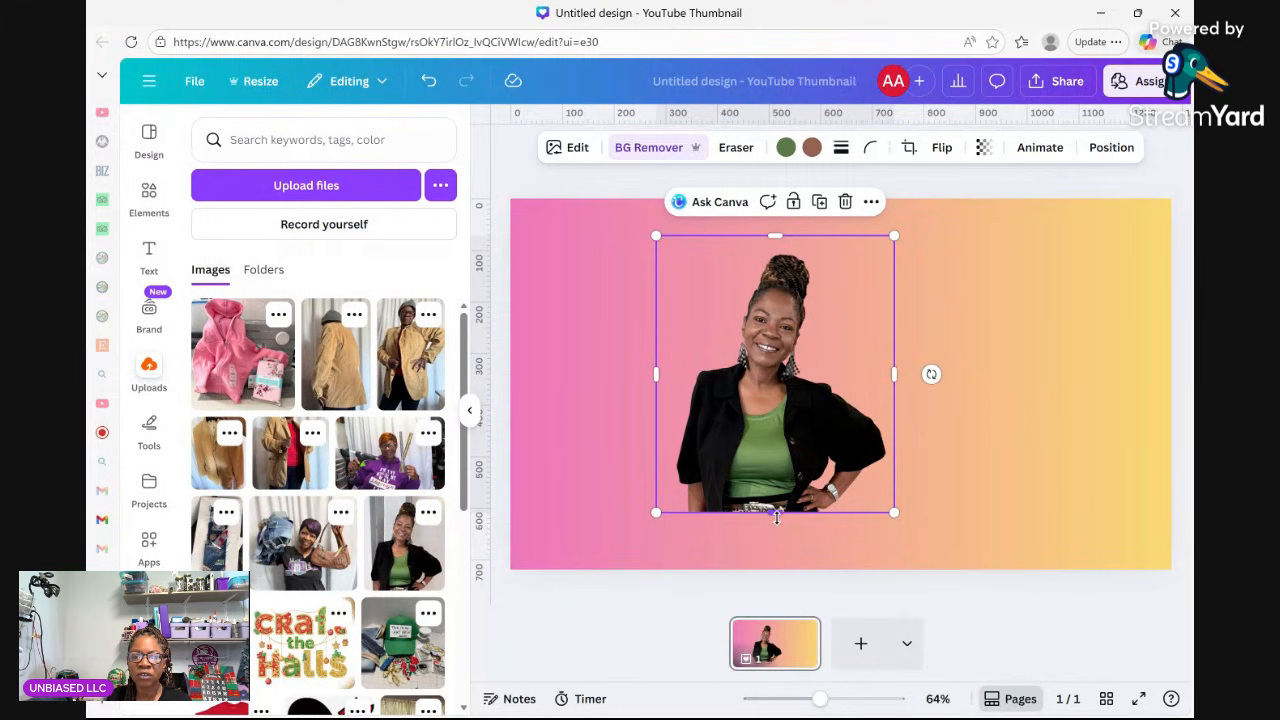
Crop the cutout to head and shoulders, move it lower right, and add the hat patch photo.
{"action": "left_click_drag", "start_coordinate": [776, 517], "coordinate": [753, 402]}
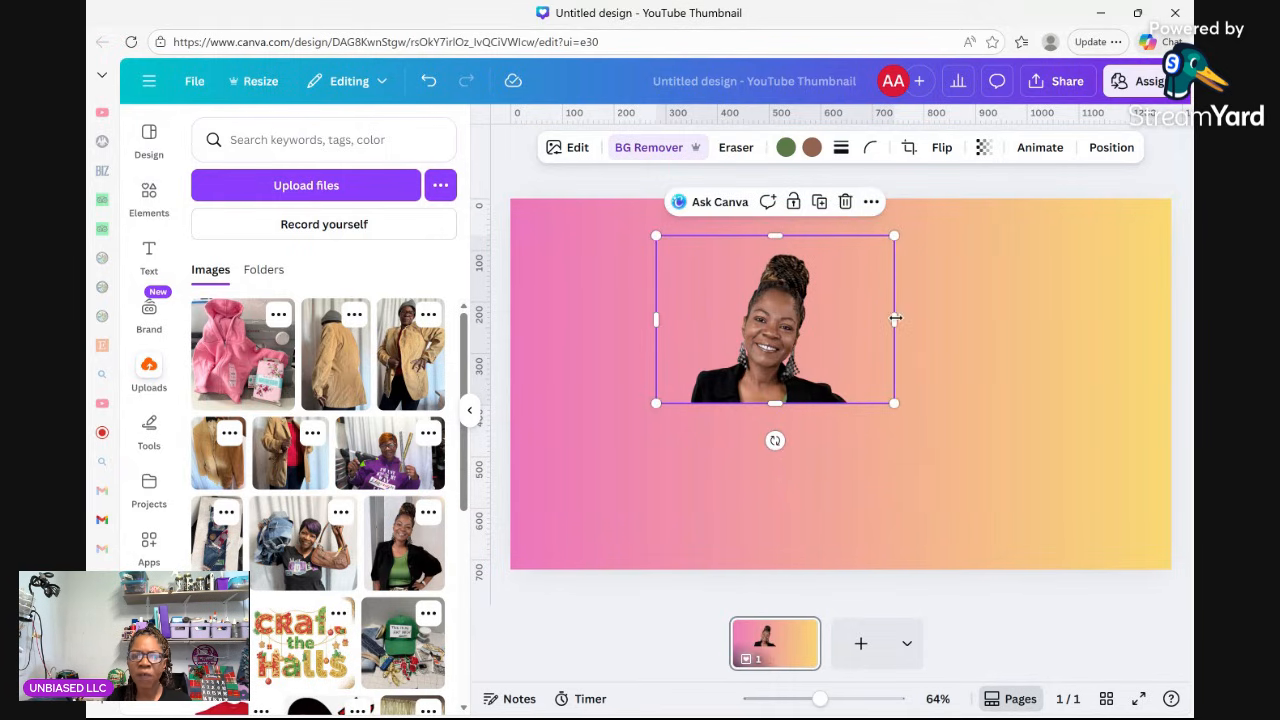
{"action": "left_click_drag", "start_coordinate": [896, 318], "coordinate": [849, 318]}
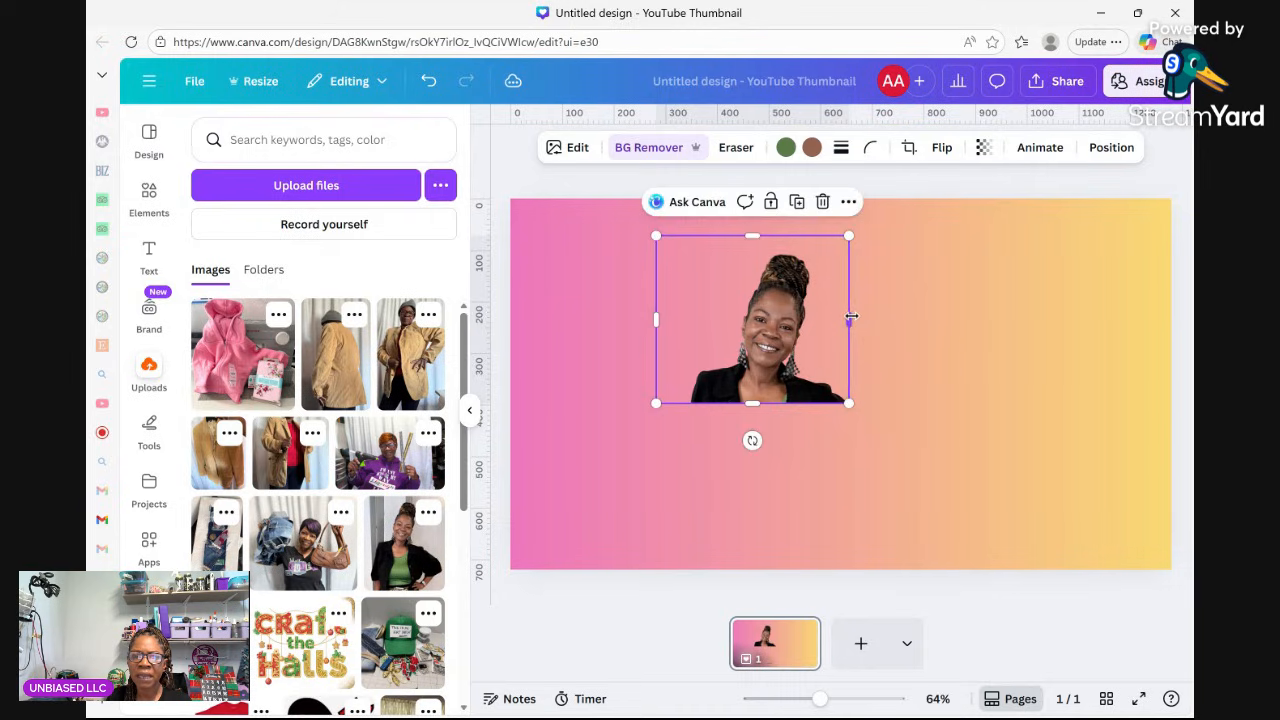
{"action": "left_click_drag", "start_coordinate": [653, 318], "coordinate": [690, 378]}
{"action": "left_click_drag", "start_coordinate": [768, 340], "coordinate": [1064, 440]}
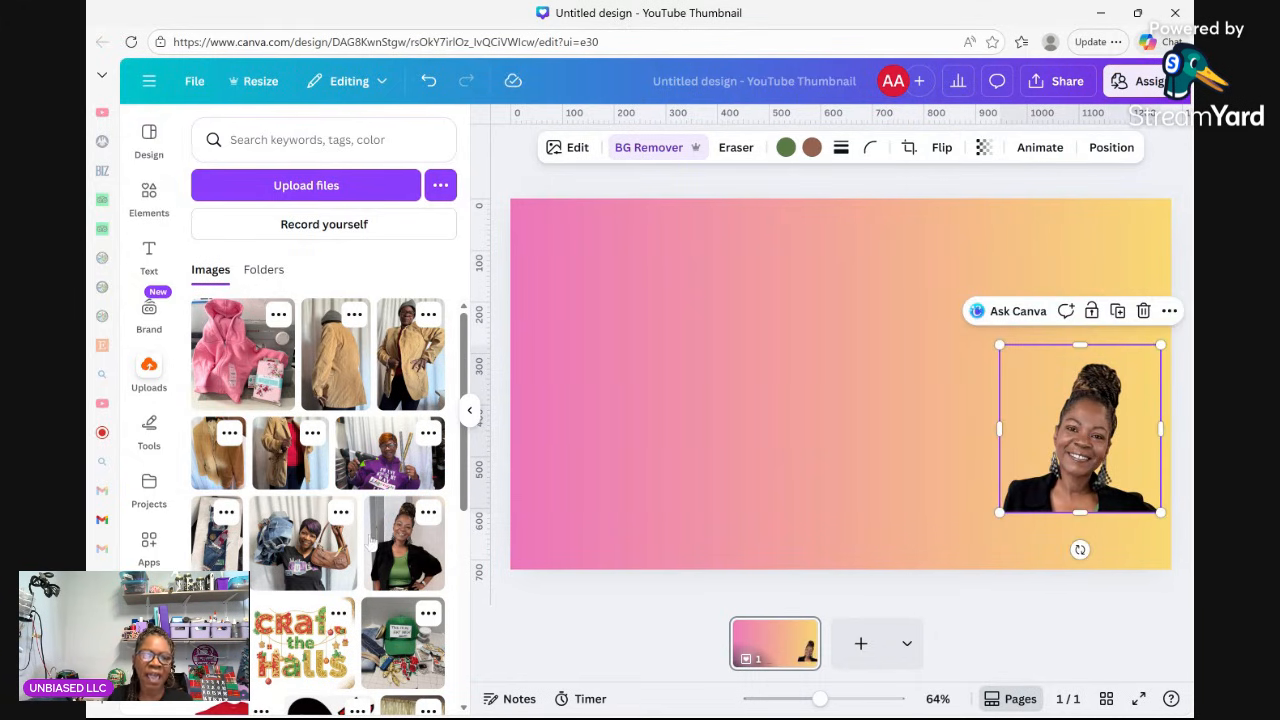
{"action": "scroll", "coordinate": [372, 542], "scroll_direction": "down", "scroll_amount": 3}
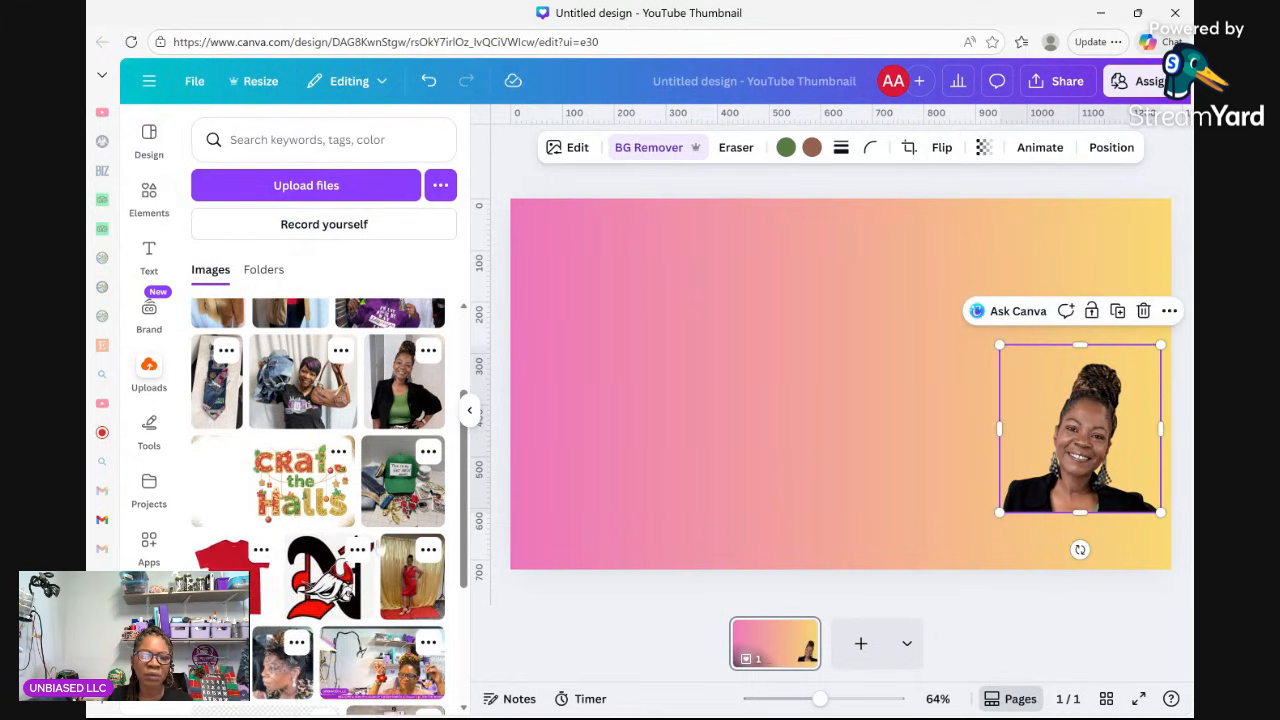
{"action": "left_click", "coordinate": [401, 489]}
Remove the hat photo's background, trim its top and bottom, and move it toward the centre.
{"action": "left_click_drag", "start_coordinate": [841, 409], "coordinate": [758, 409]}
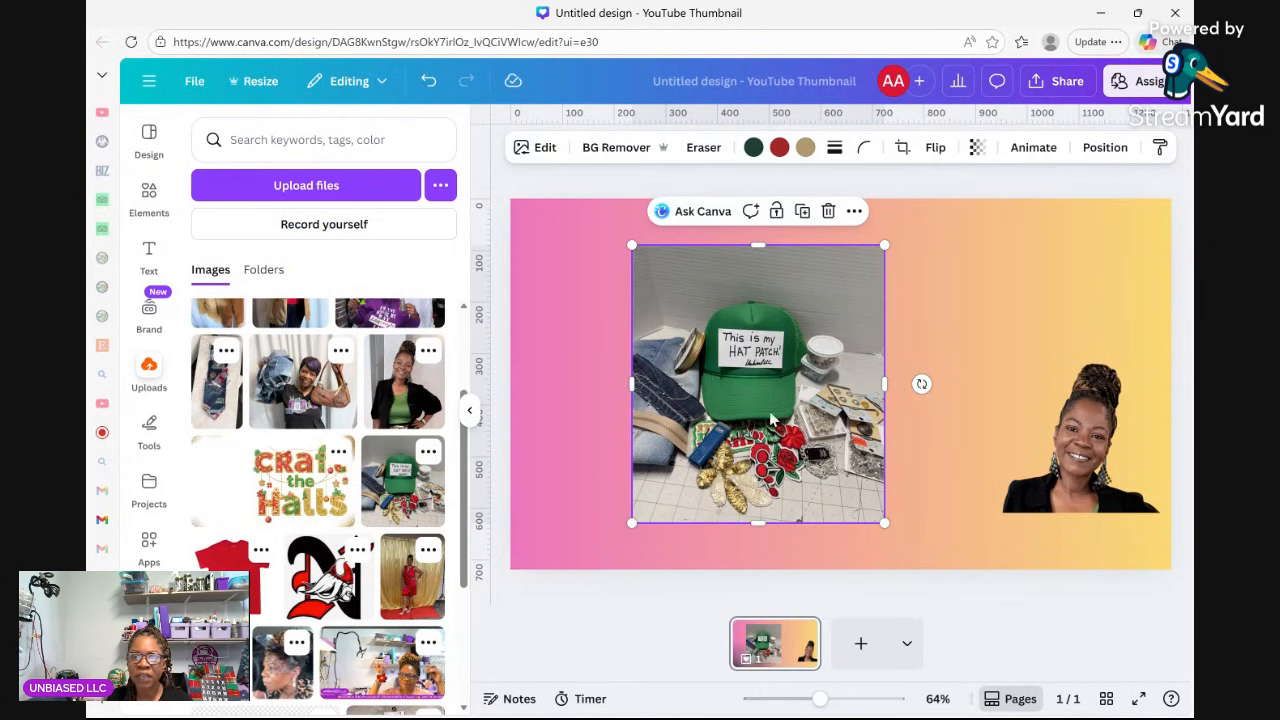
{"action": "left_click", "coordinate": [598, 156]}
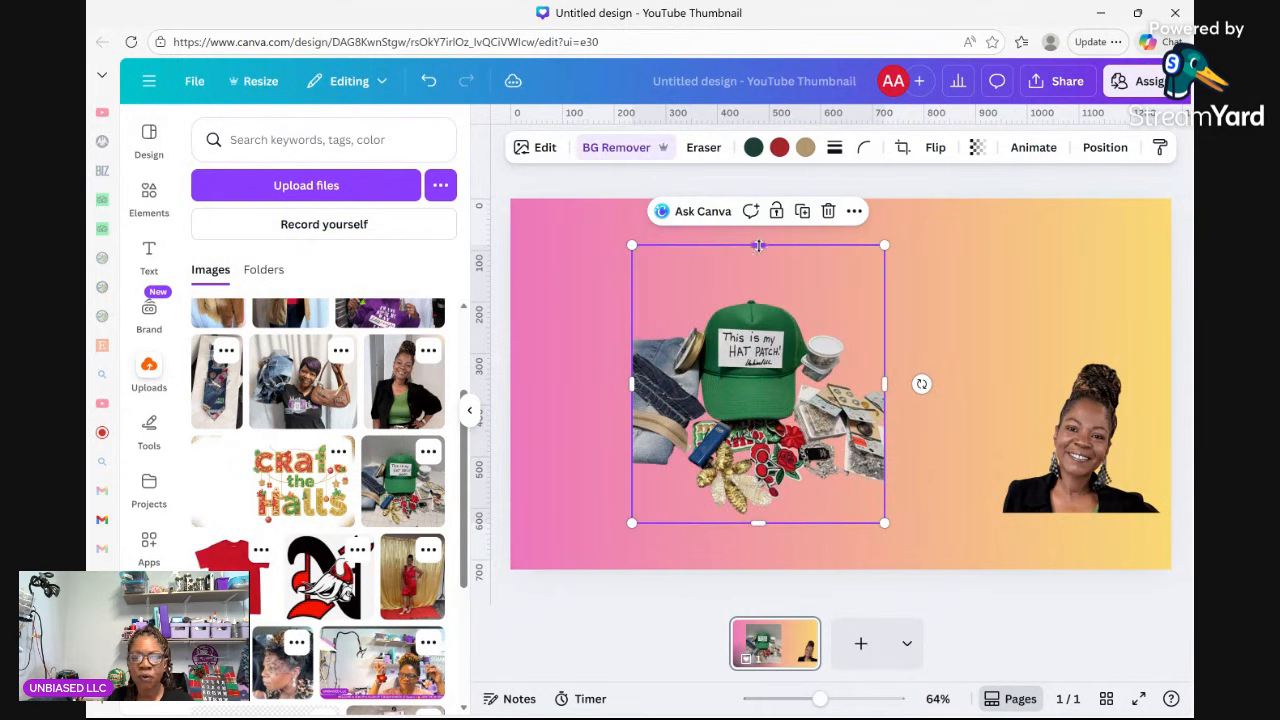
{"action": "left_click_drag", "start_coordinate": [758, 245], "coordinate": [762, 290]}
{"action": "left_click_drag", "start_coordinate": [764, 295], "coordinate": [738, 295]}
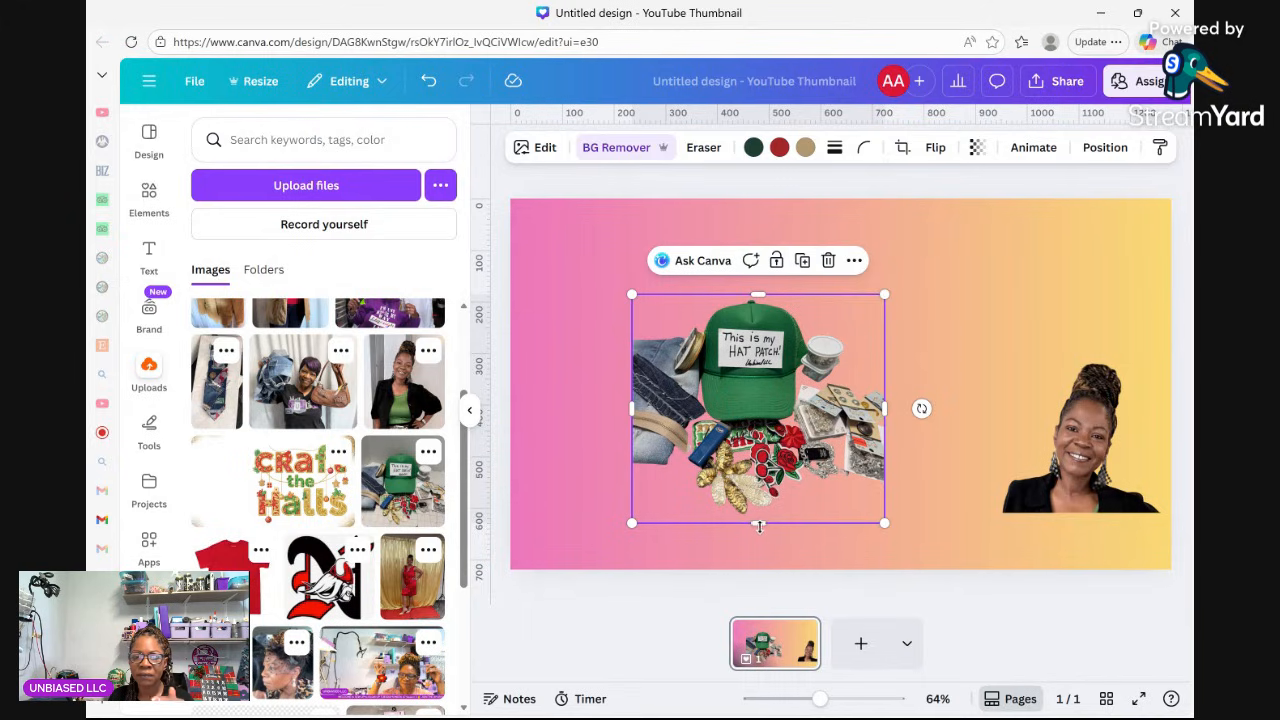
{"action": "left_click_drag", "start_coordinate": [758, 522], "coordinate": [758, 512]}
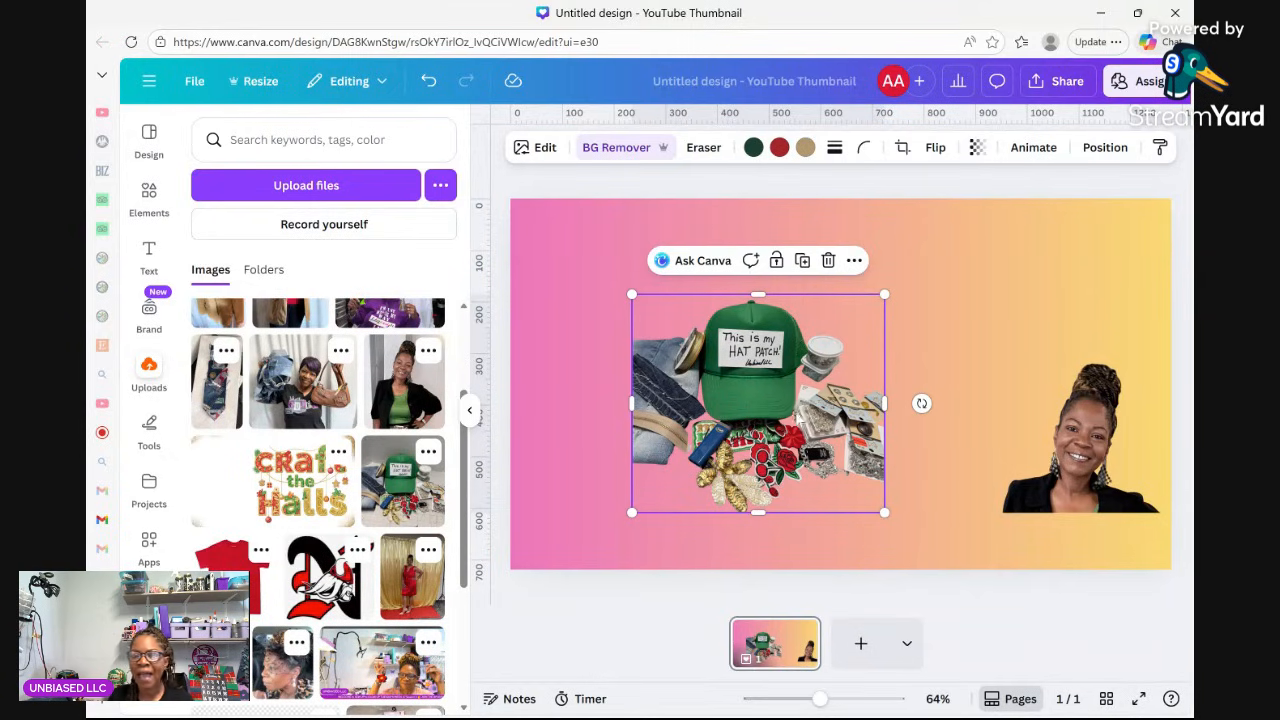
{"action": "left_click_drag", "start_coordinate": [761, 394], "coordinate": [848, 376]}
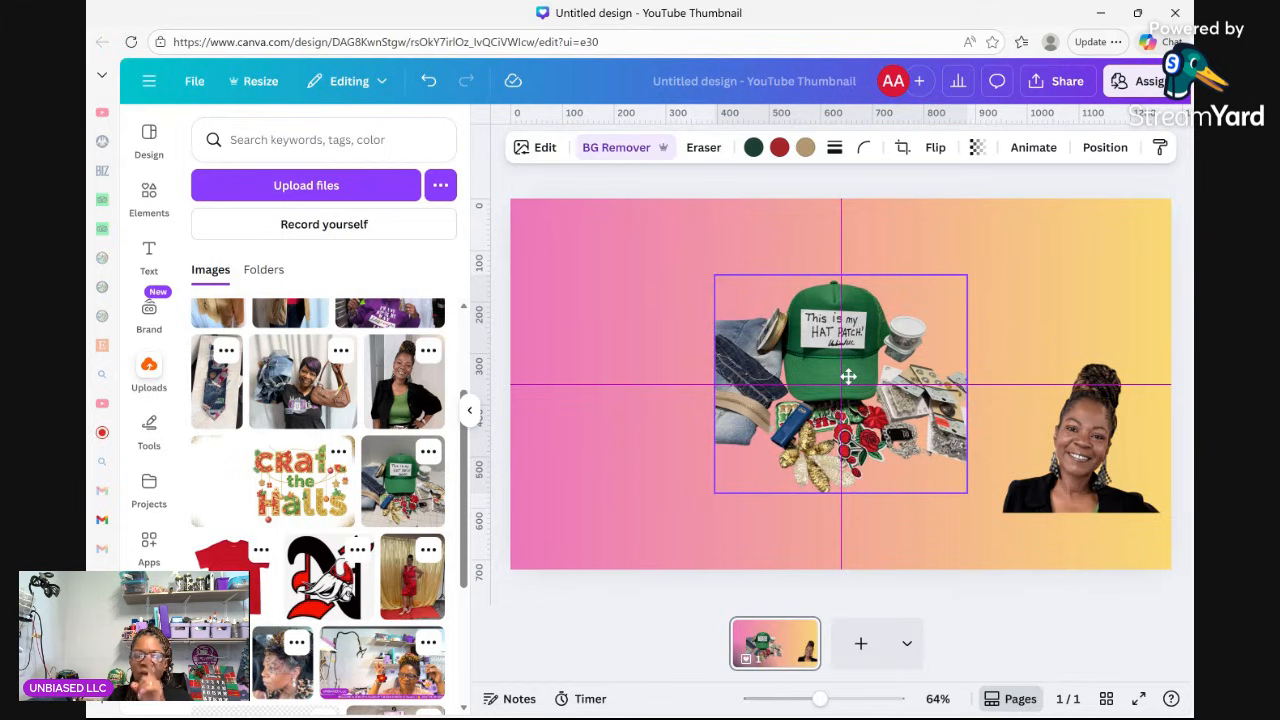
Move the hat collage left of centre, resize it from its top-left corner, and settle it there.
{"action": "left_click_drag", "start_coordinate": [848, 376], "coordinate": [848, 376]}
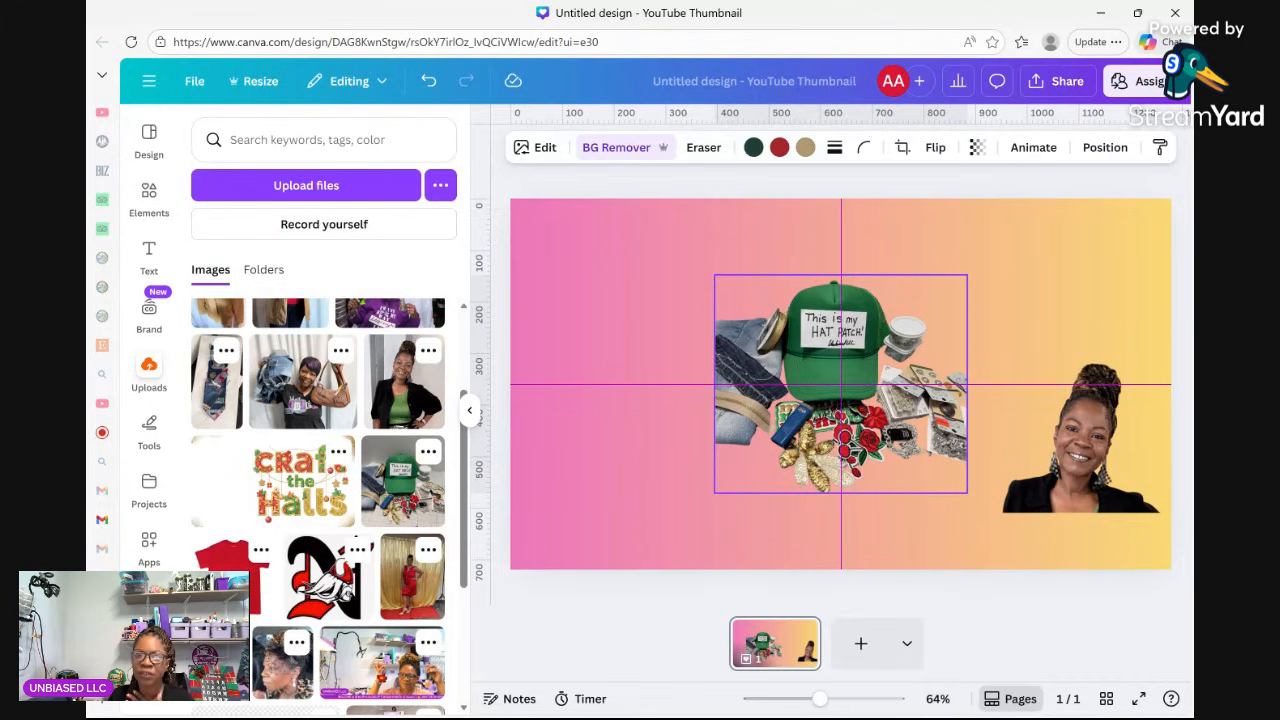
{"action": "left_click_drag", "start_coordinate": [844, 377], "coordinate": [686, 372]}
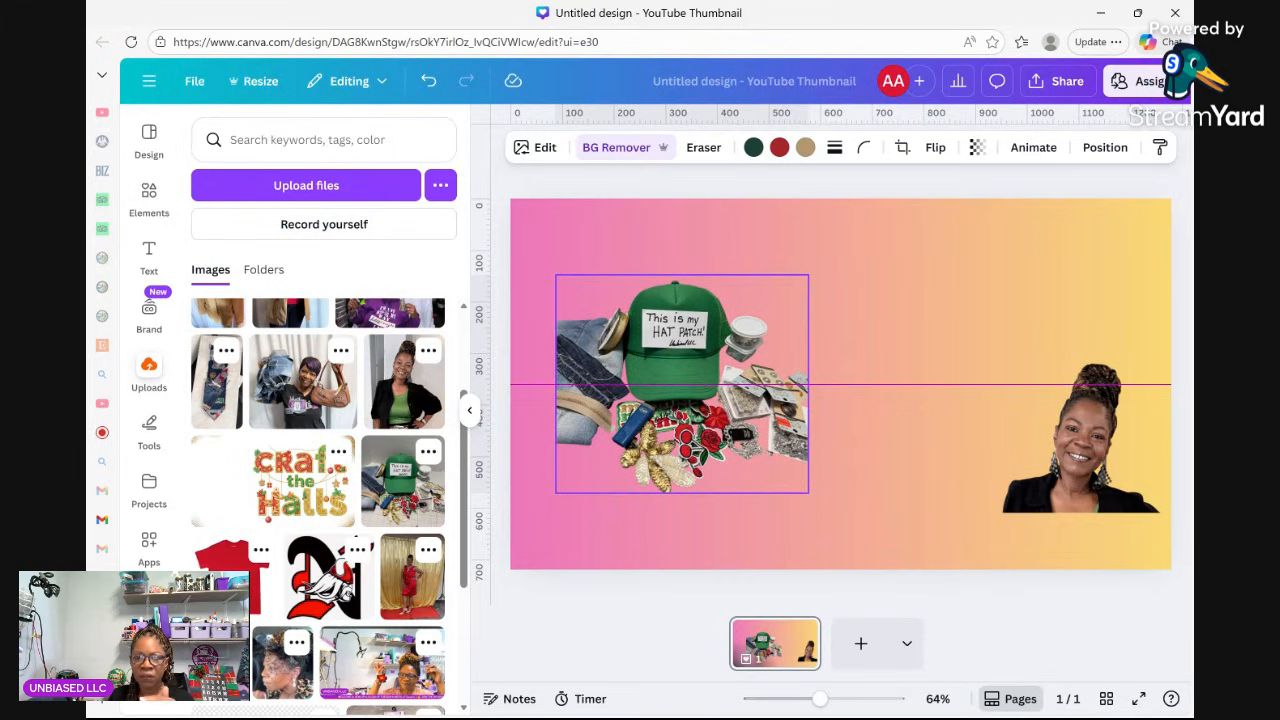
{"action": "left_click_drag", "start_coordinate": [686, 372], "coordinate": [686, 372]}
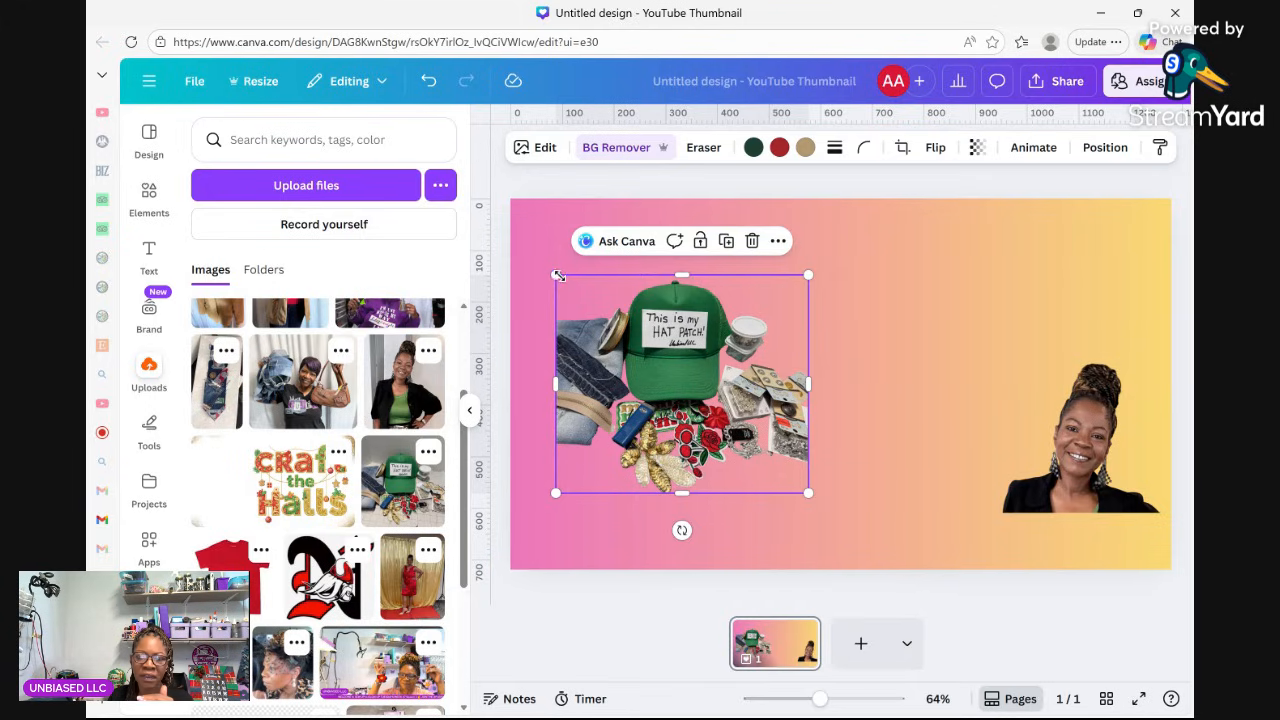
{"action": "left_click_drag", "start_coordinate": [557, 275], "coordinate": [519, 234]}
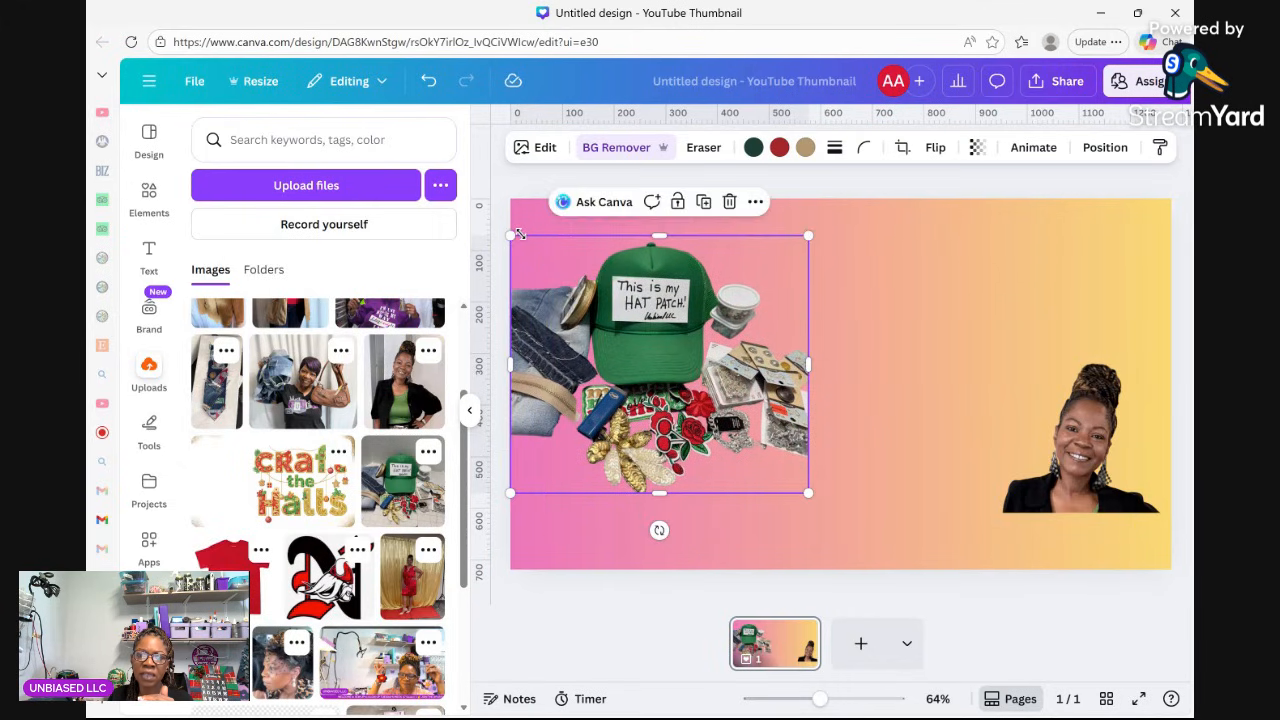
{"action": "left_click_drag", "start_coordinate": [608, 424], "coordinate": [650, 428]}
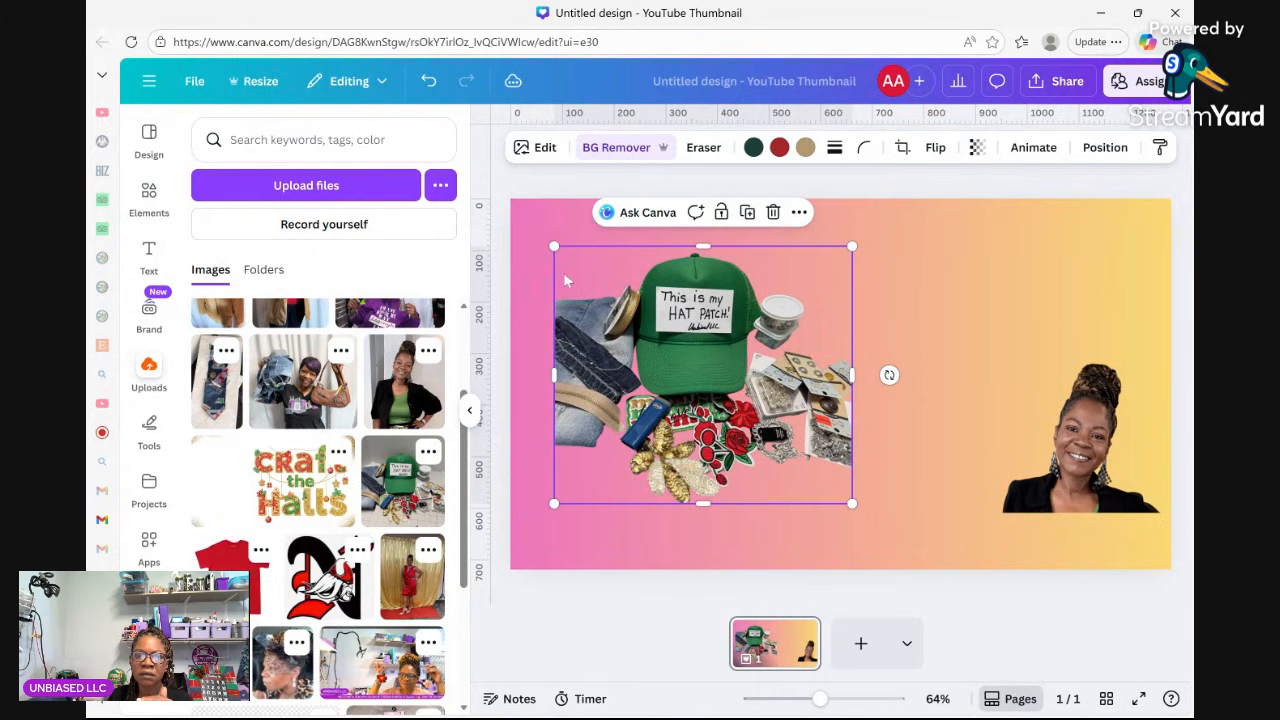
{"action": "left_click_drag", "start_coordinate": [554, 246], "coordinate": [580, 268]}
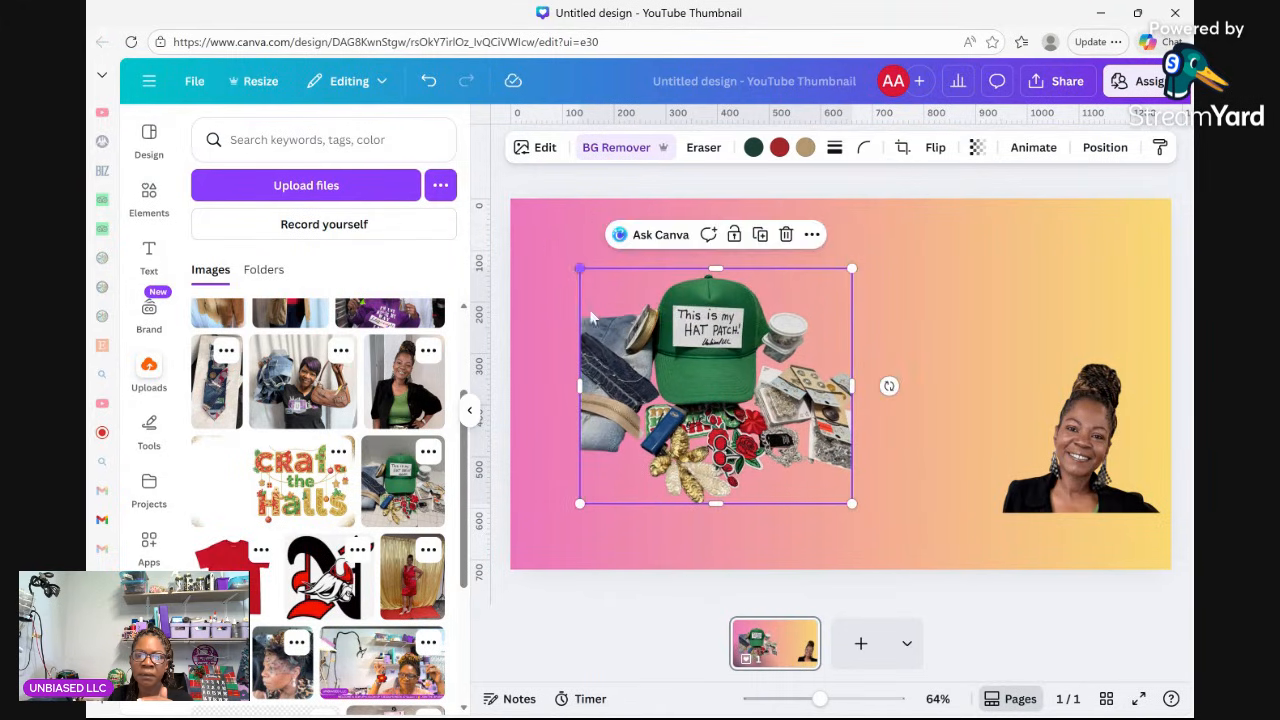
{"action": "left_click_drag", "start_coordinate": [694, 432], "coordinate": [682, 430]}
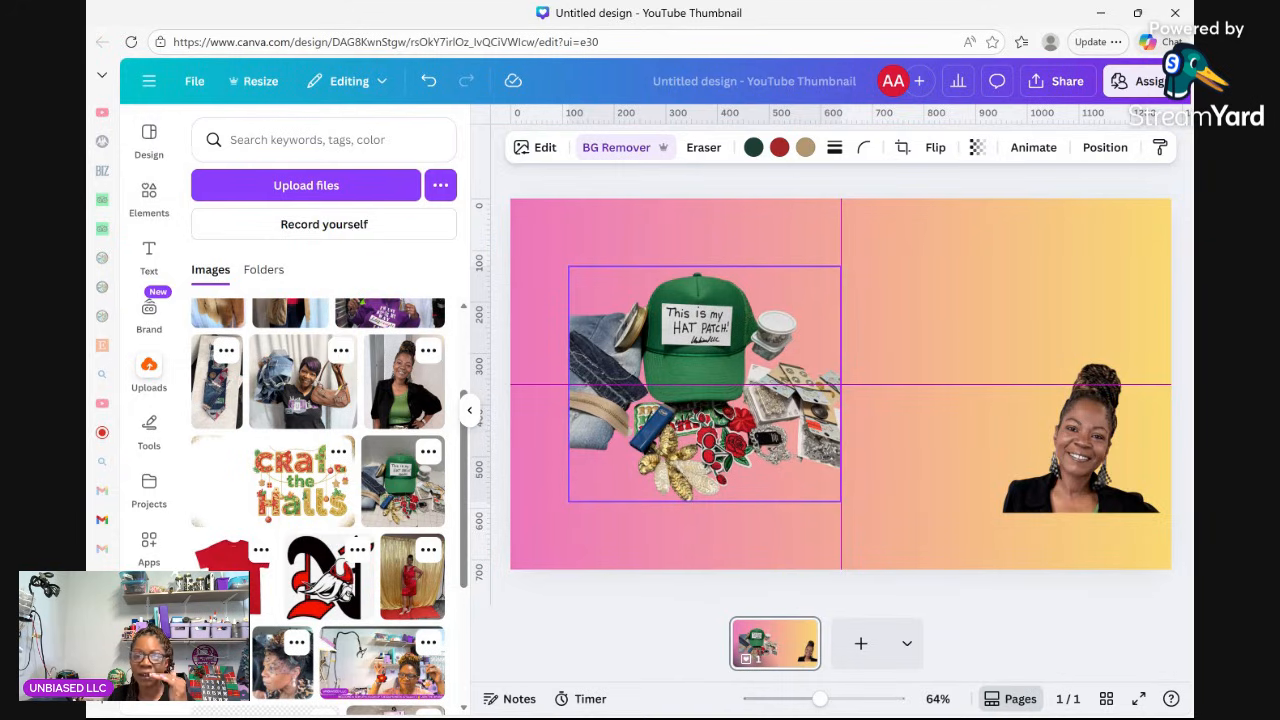
{"action": "left_click_drag", "start_coordinate": [682, 430], "coordinate": [682, 430]}
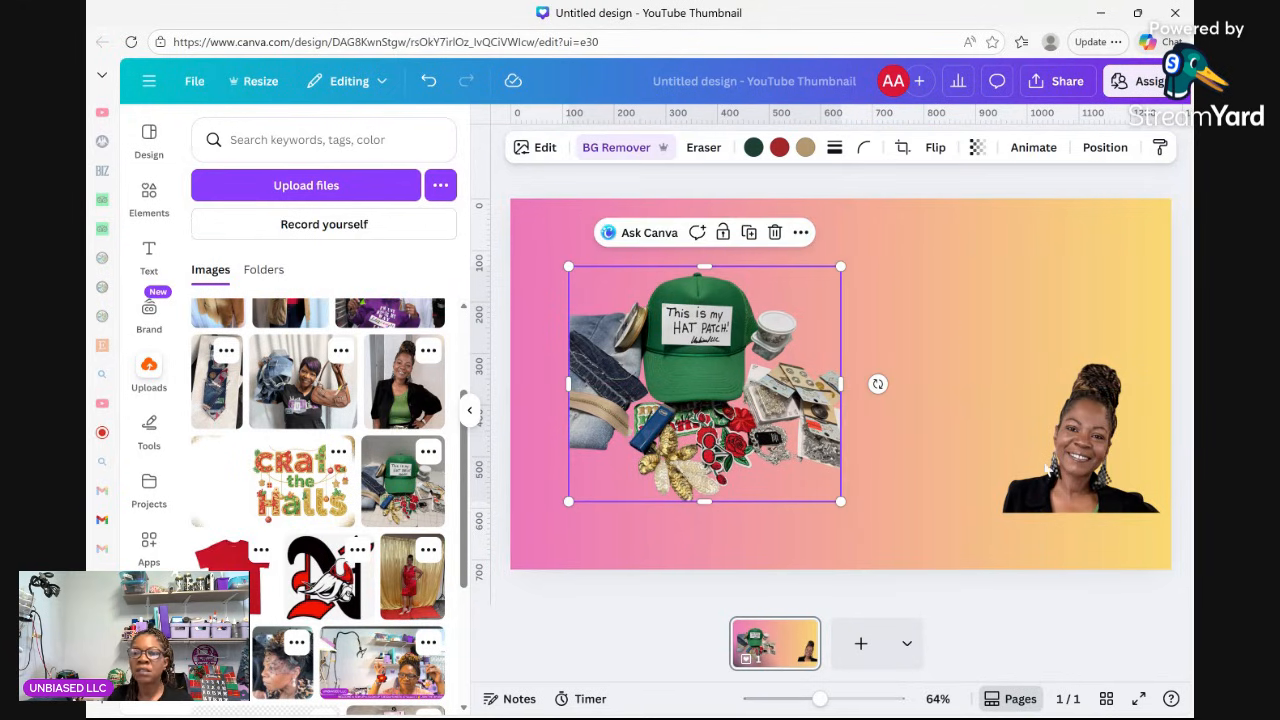
Move the creator's photo onto the collage's lower left and bring it to the front.
{"action": "left_click", "coordinate": [1054, 468]}
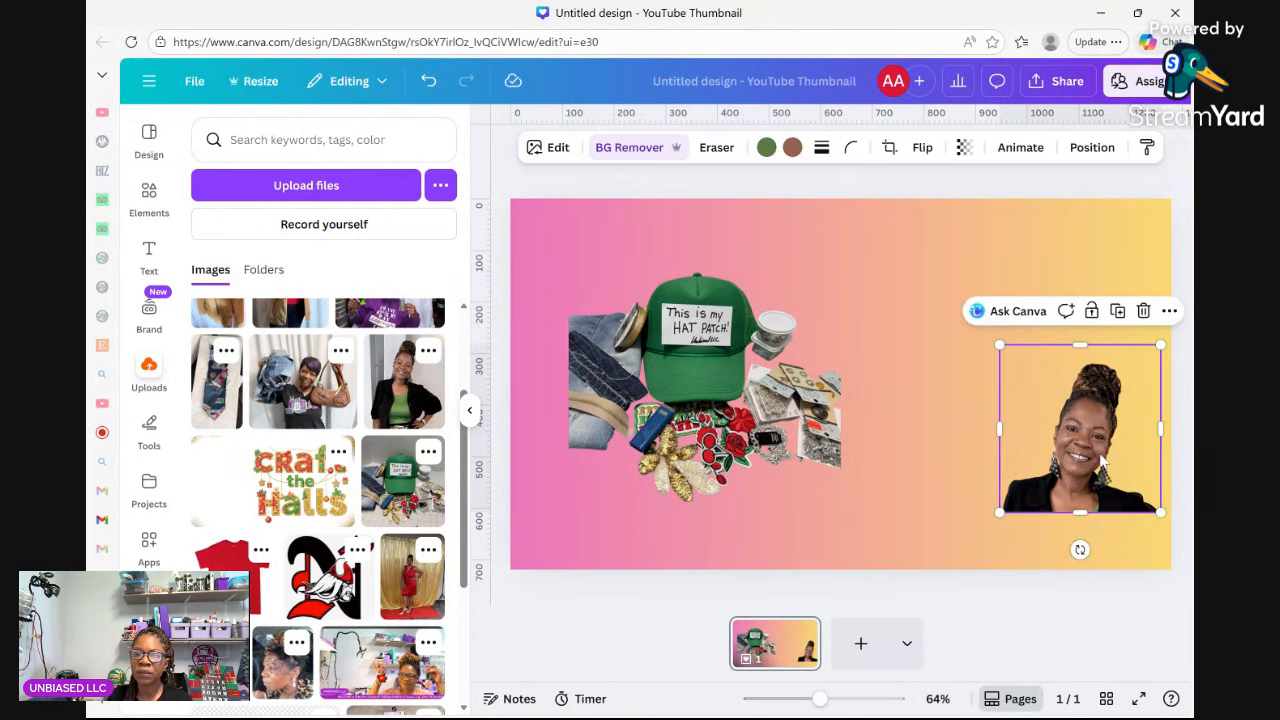
{"action": "left_click_drag", "start_coordinate": [1097, 457], "coordinate": [645, 465]}
{"action": "right_click", "coordinate": [629, 491]}
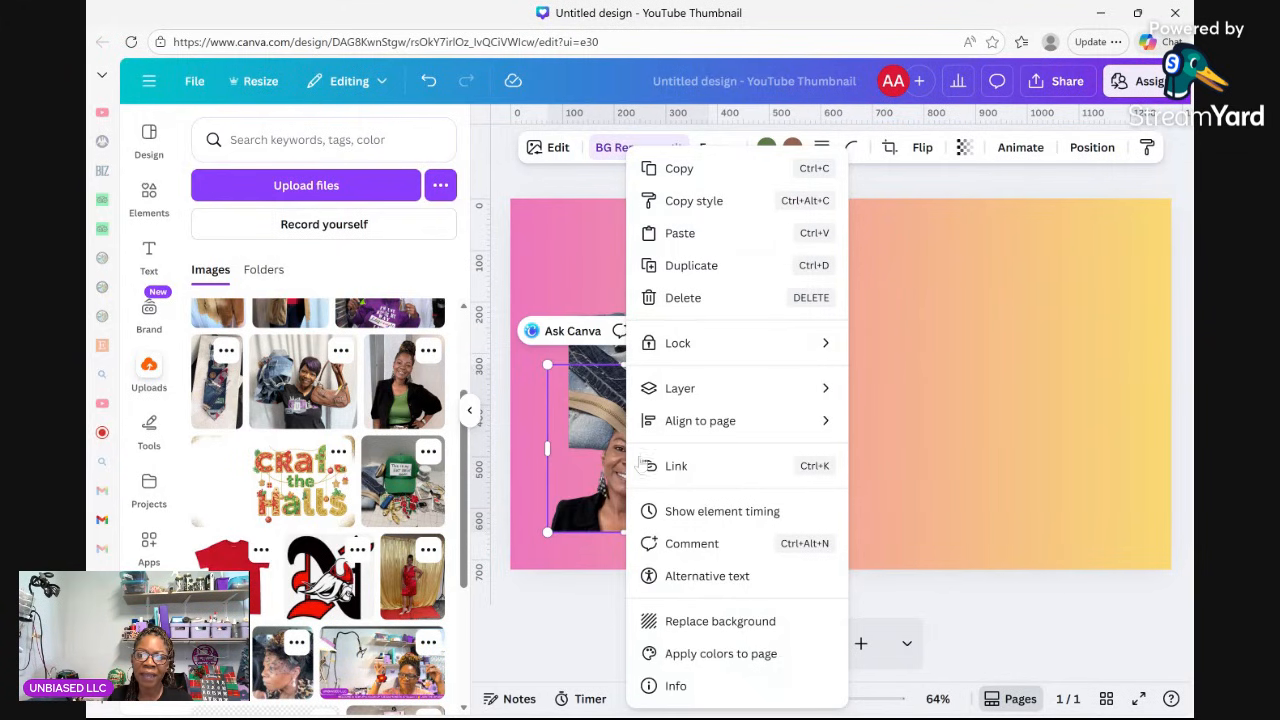
{"action": "mouse_move", "coordinate": [692, 394]}
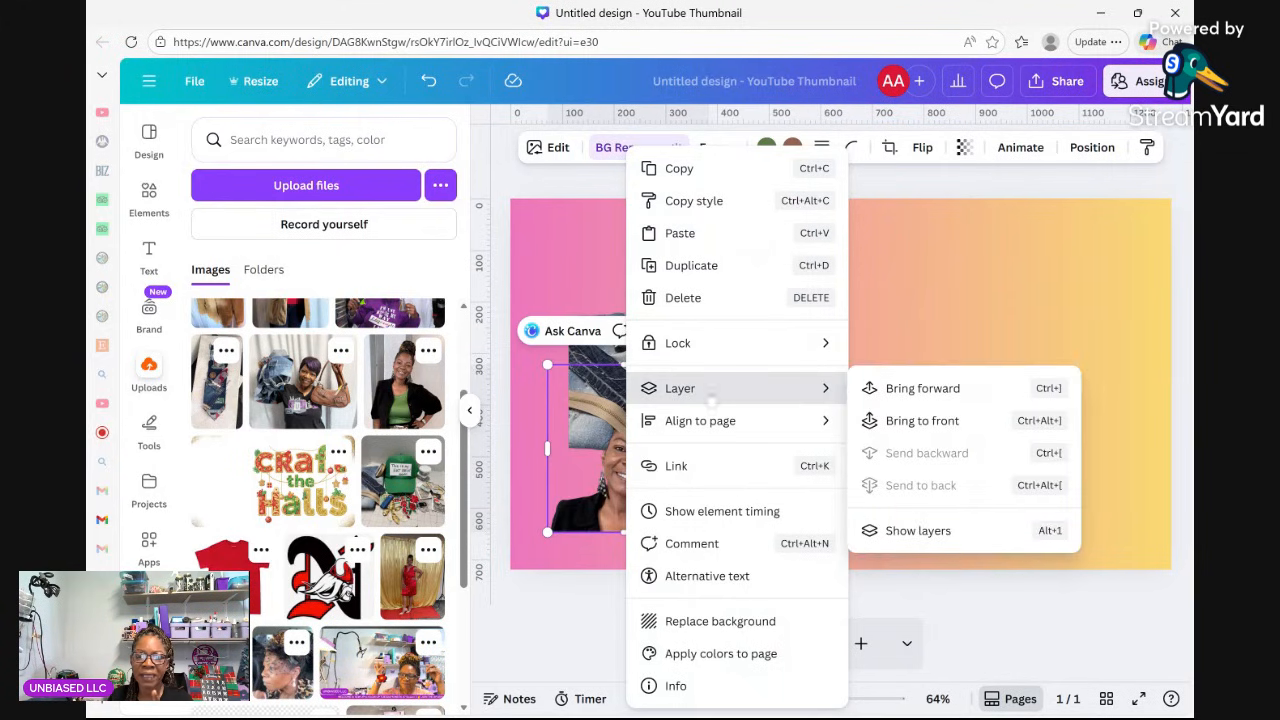
{"action": "left_click", "coordinate": [917, 422]}
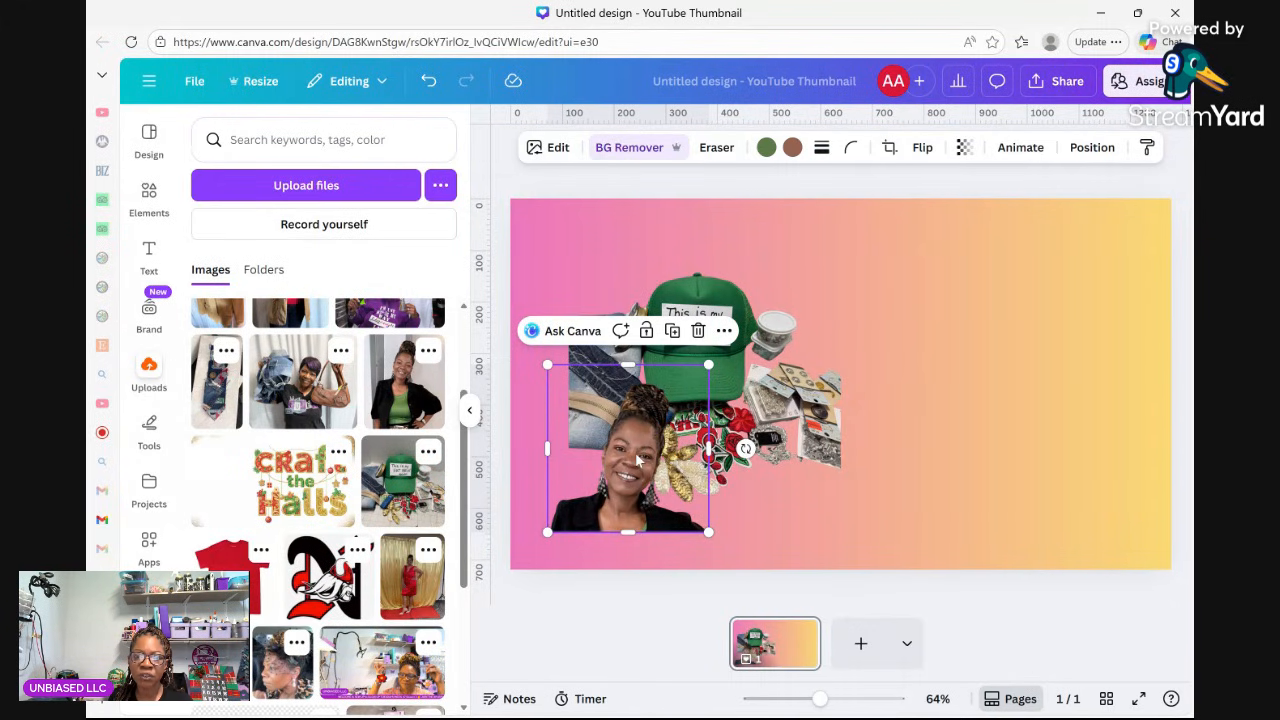
Add an Outline shadow to the creator cutout with colour #EEE2E2 and size 10.
{"action": "left_click", "coordinate": [550, 147]}
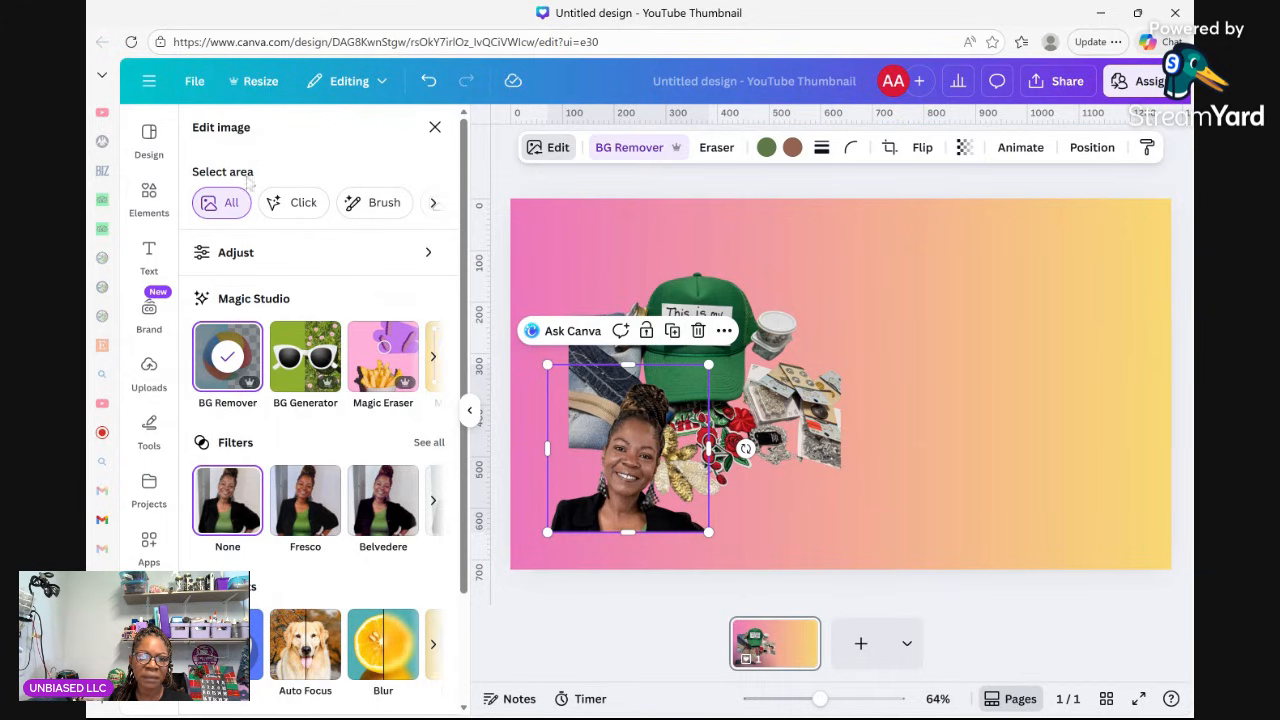
{"action": "scroll", "coordinate": [252, 547], "scroll_direction": "down", "scroll_amount": 2}
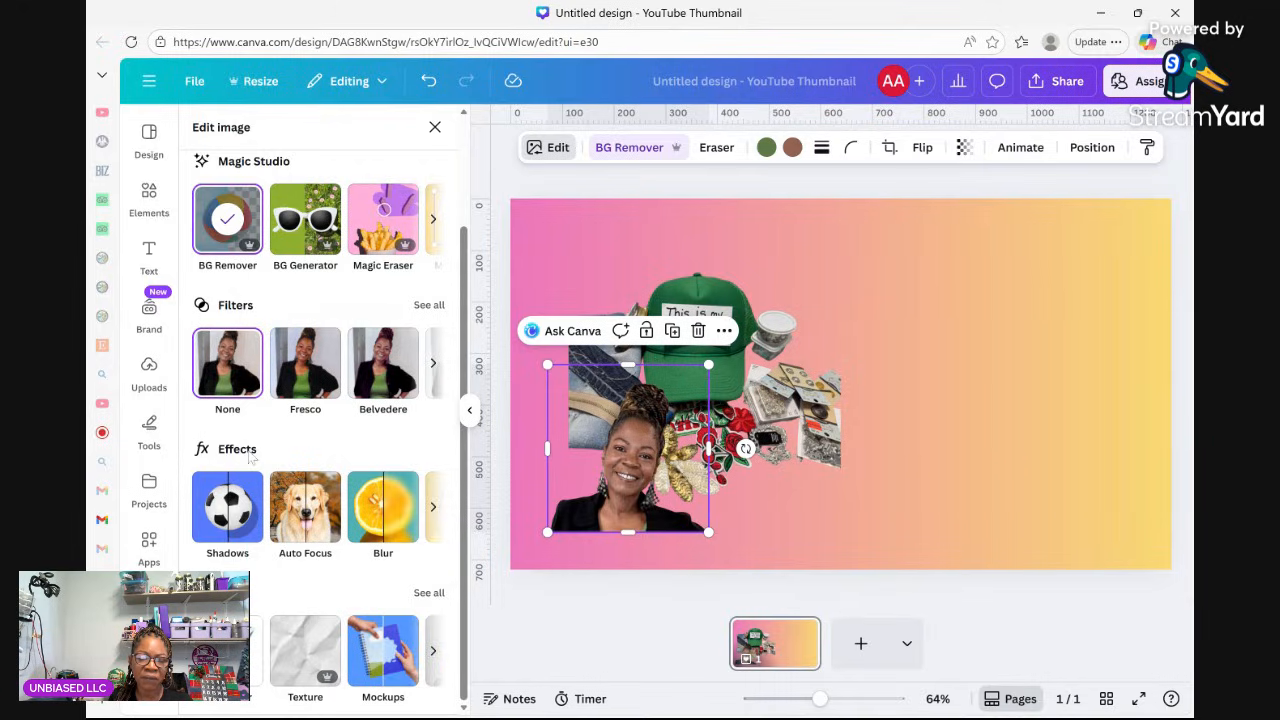
{"action": "left_click", "coordinate": [227, 519]}
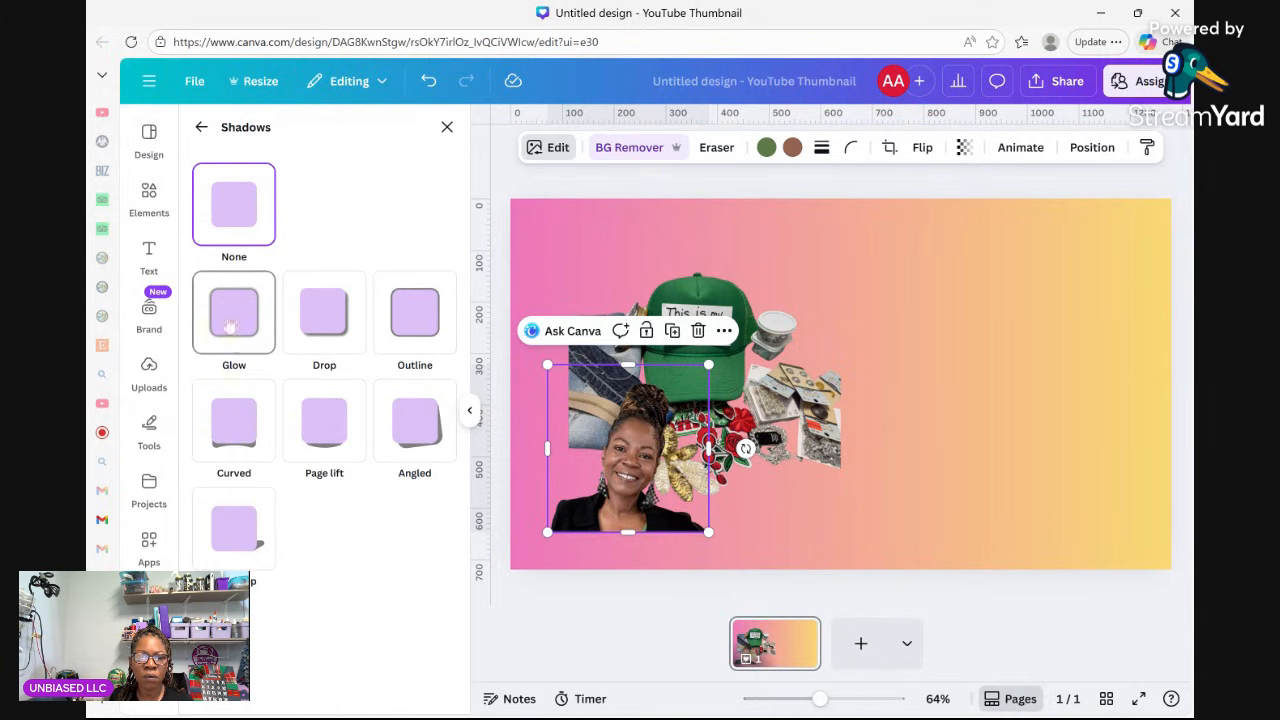
{"action": "left_click", "coordinate": [416, 327]}
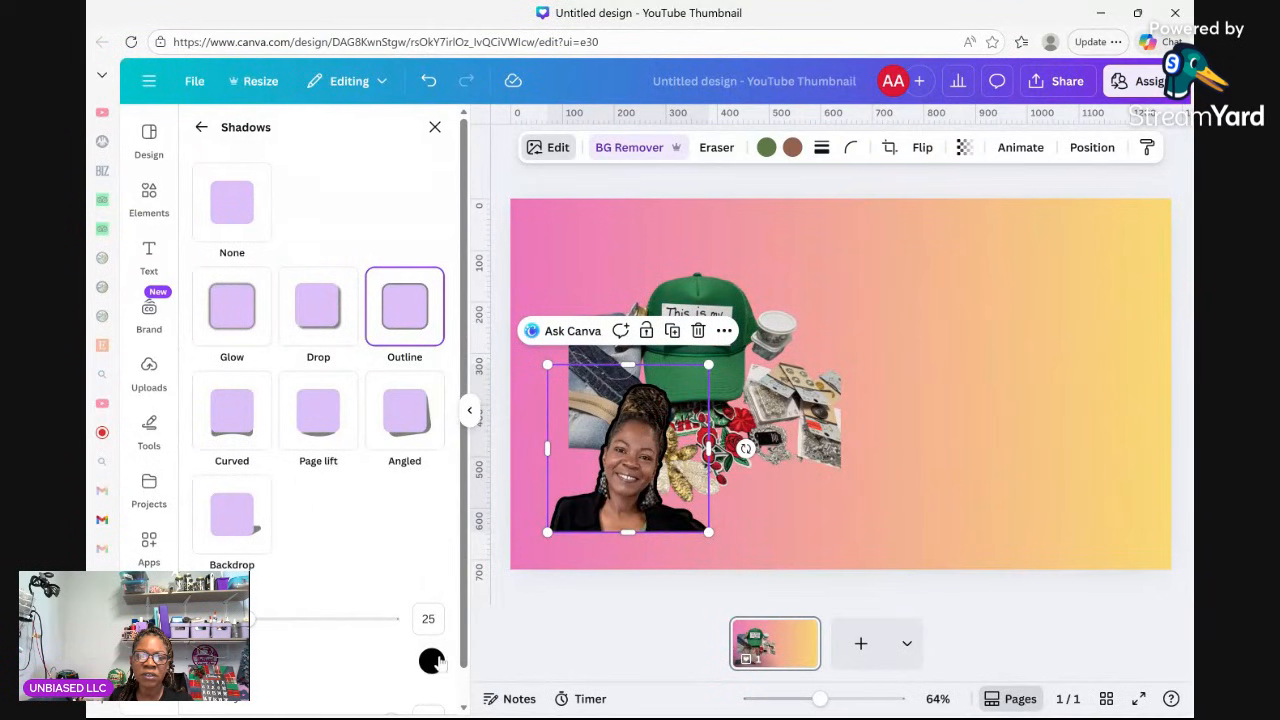
{"action": "left_click", "coordinate": [432, 662]}
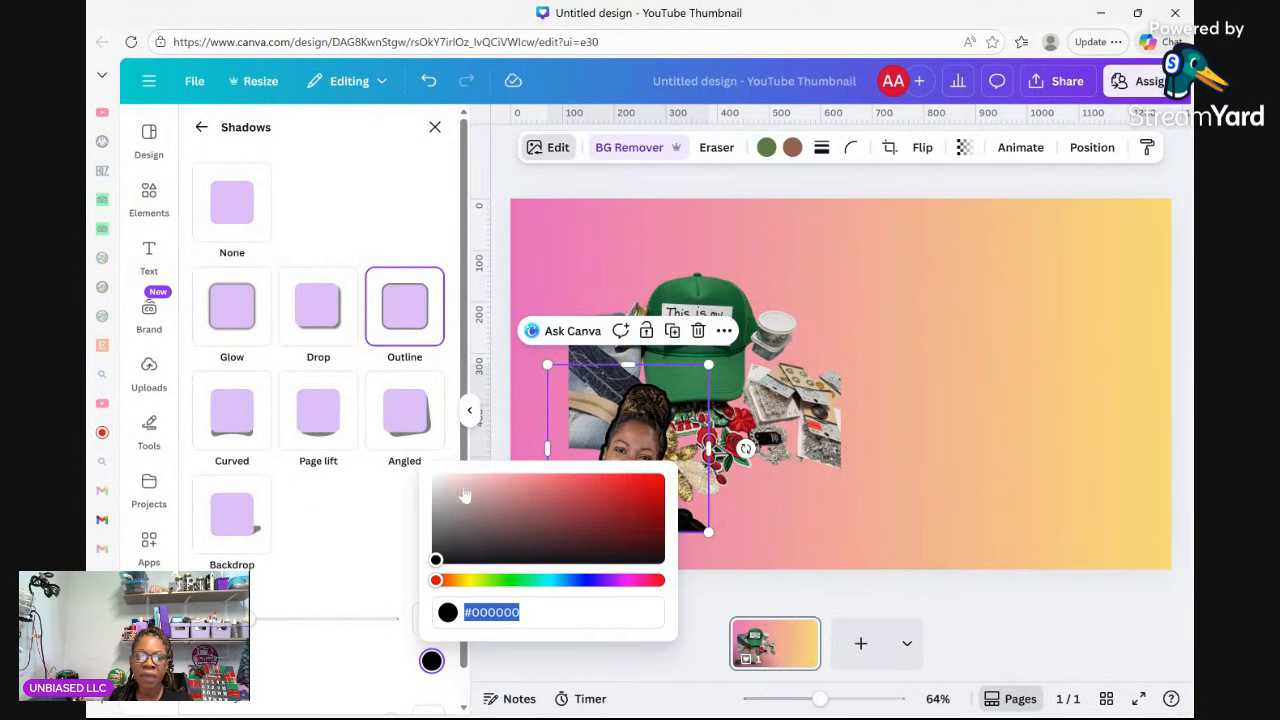
{"action": "left_click", "coordinate": [455, 516]}
{"action": "left_click_drag", "start_coordinate": [455, 516], "coordinate": [446, 484]}
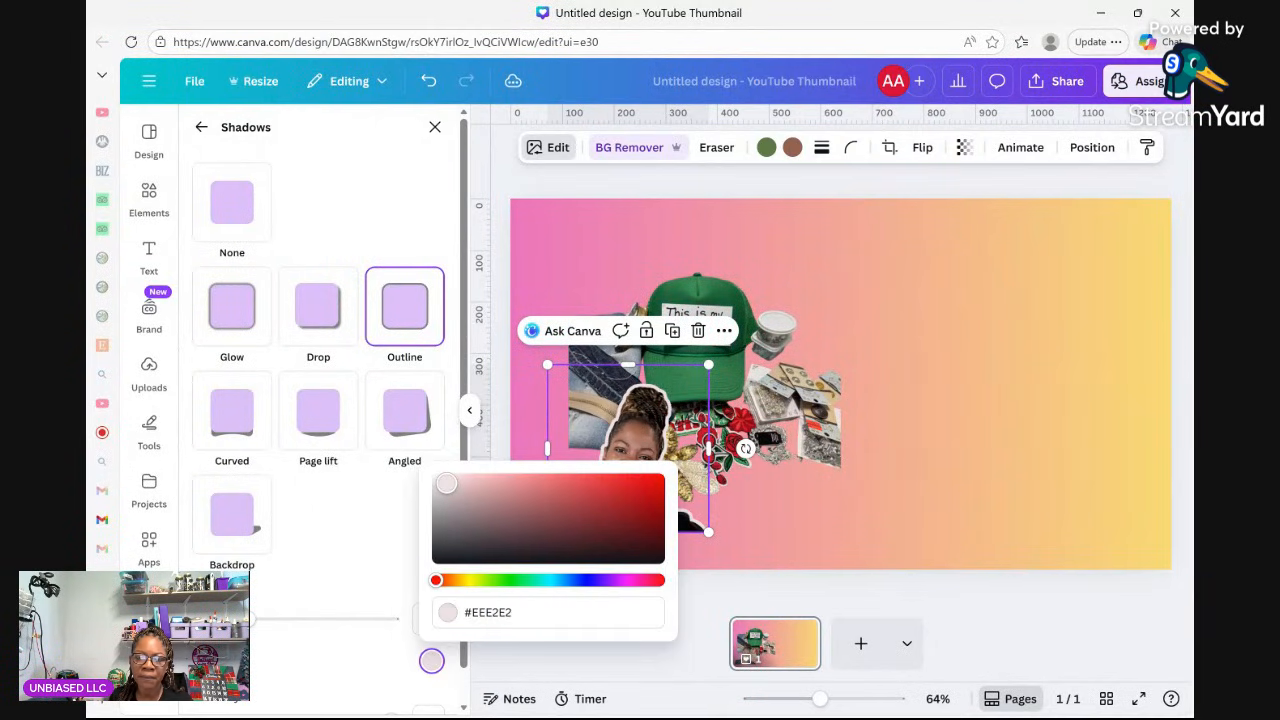
{"action": "left_click", "coordinate": [374, 592]}
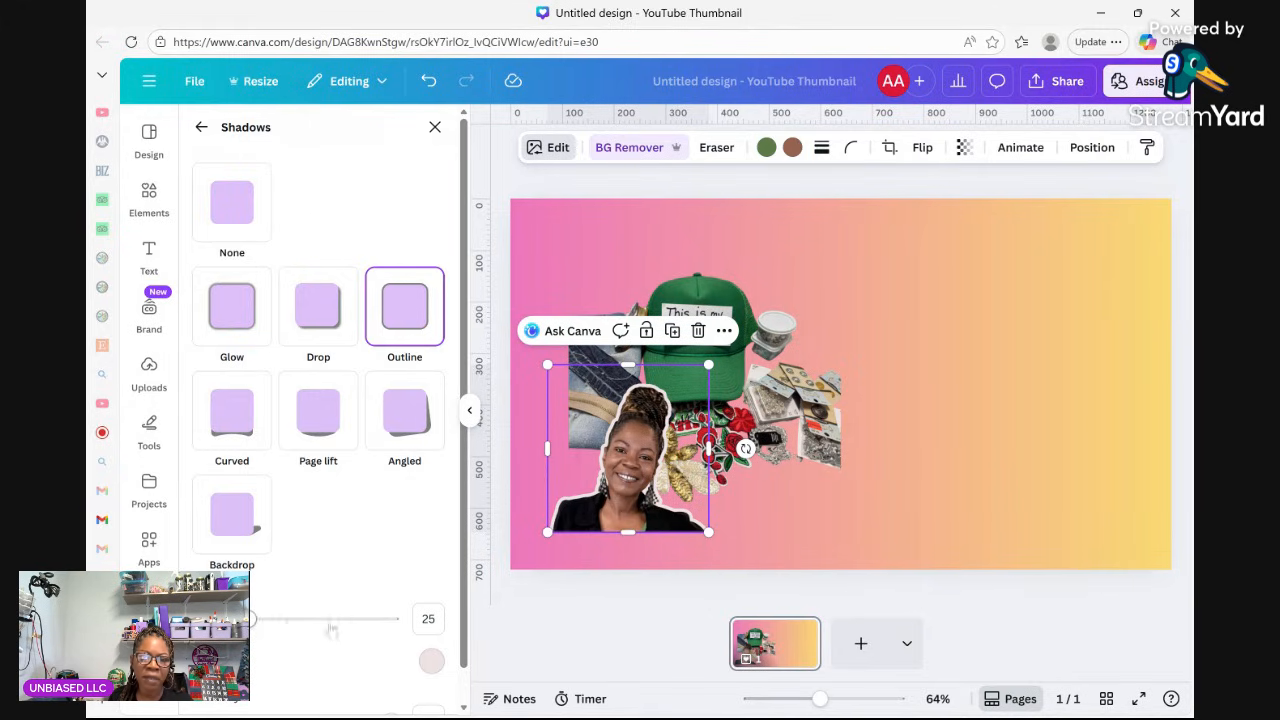
{"action": "left_click", "coordinate": [254, 618]}
{"action": "left_click_drag", "start_coordinate": [252, 619], "coordinate": [234, 619]}
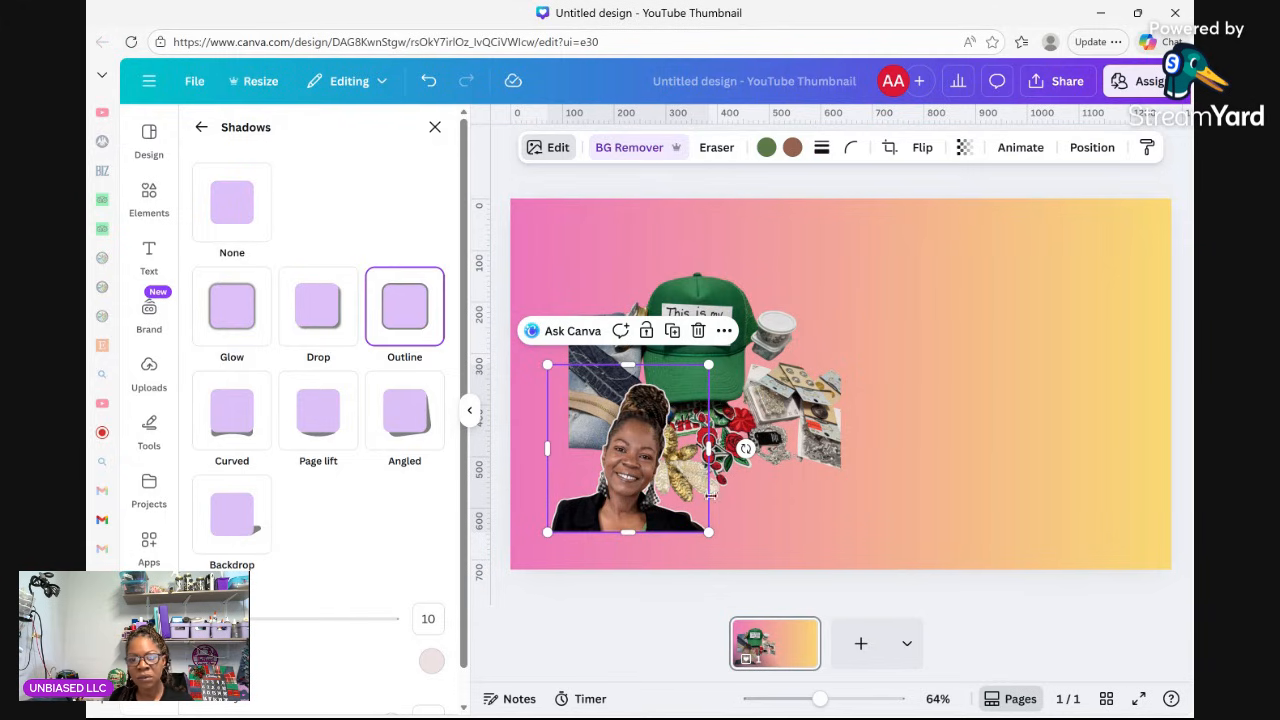
Nudge the hat collage right so it sits behind the creator cutout, then show the Text options.
{"action": "left_click", "coordinate": [757, 538]}
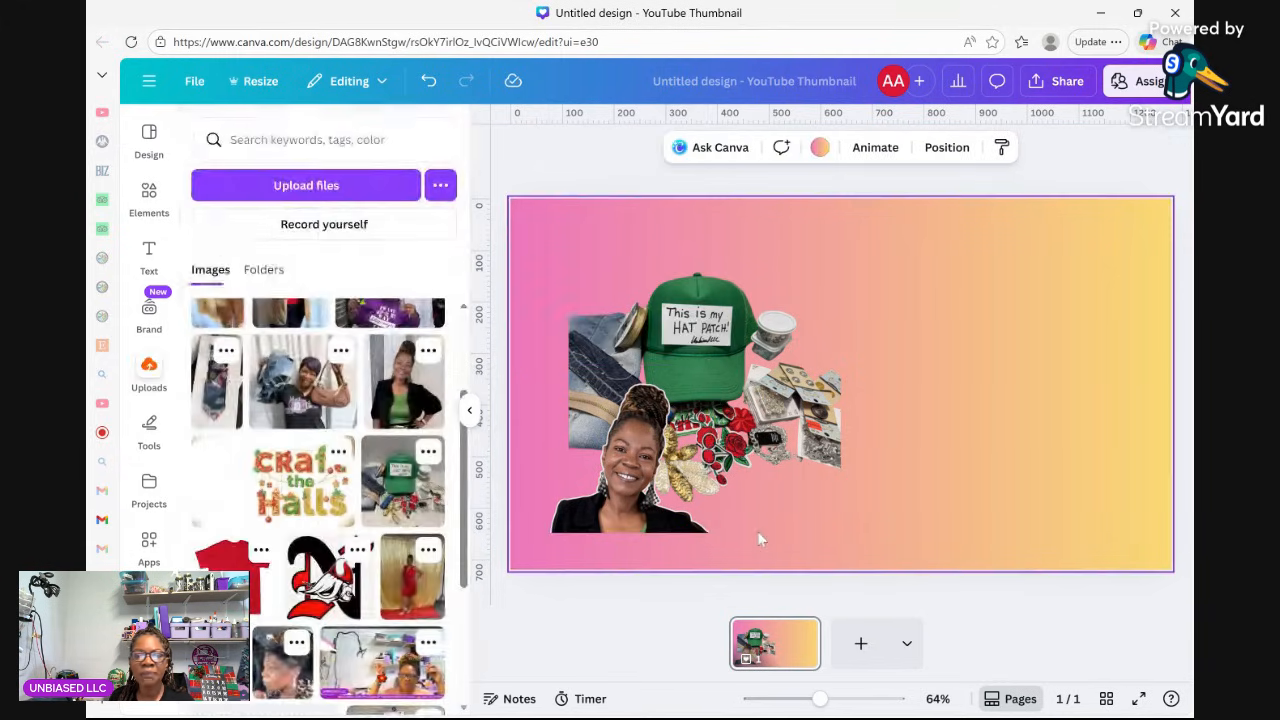
{"action": "mouse_move", "coordinate": [641, 455]}
{"action": "left_mouse_down"}
{"action": "mouse_move", "coordinate": [936, 424]}
{"action": "mouse_move", "coordinate": [1084, 280]}
{"action": "mouse_move", "coordinate": [1096, 376]}
{"action": "mouse_move", "coordinate": [1034, 393]}
{"action": "mouse_move", "coordinate": [1014, 420]}
{"action": "mouse_move", "coordinate": [650, 385]}
{"action": "mouse_move", "coordinate": [611, 440]}
{"action": "mouse_move", "coordinate": [642, 457]}
{"action": "left_mouse_up"}
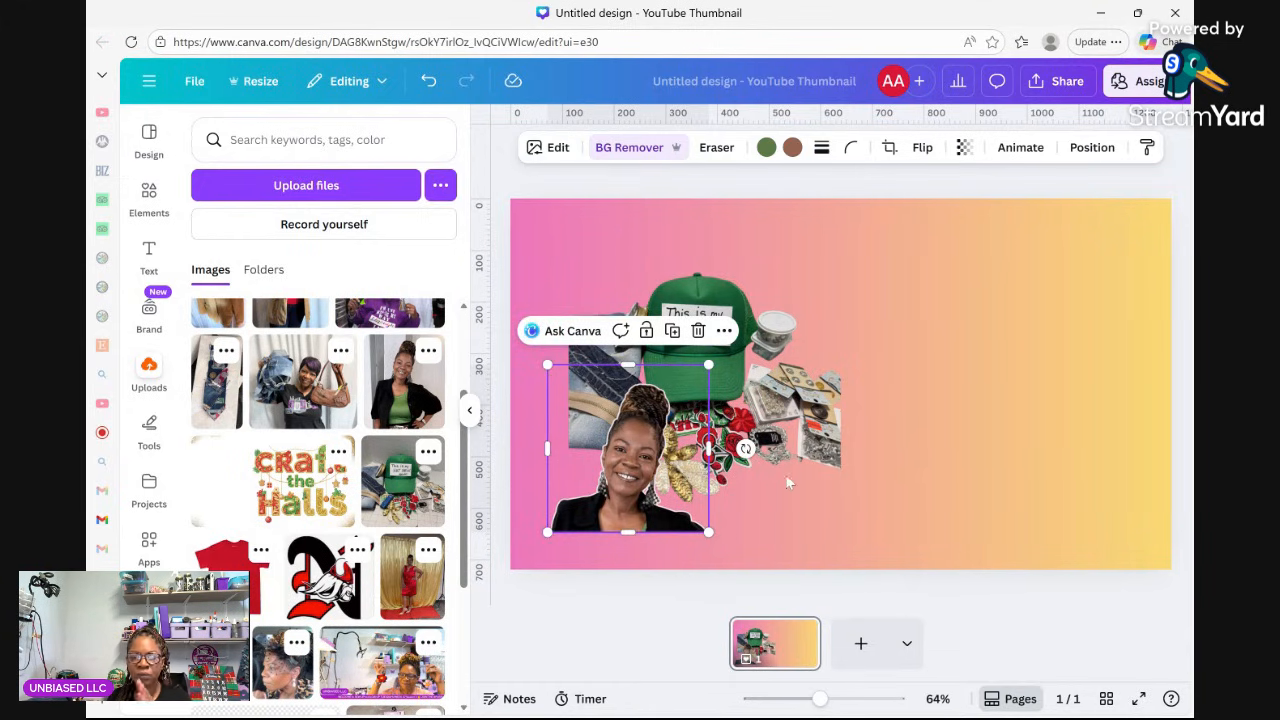
{"action": "left_click", "coordinate": [762, 403]}
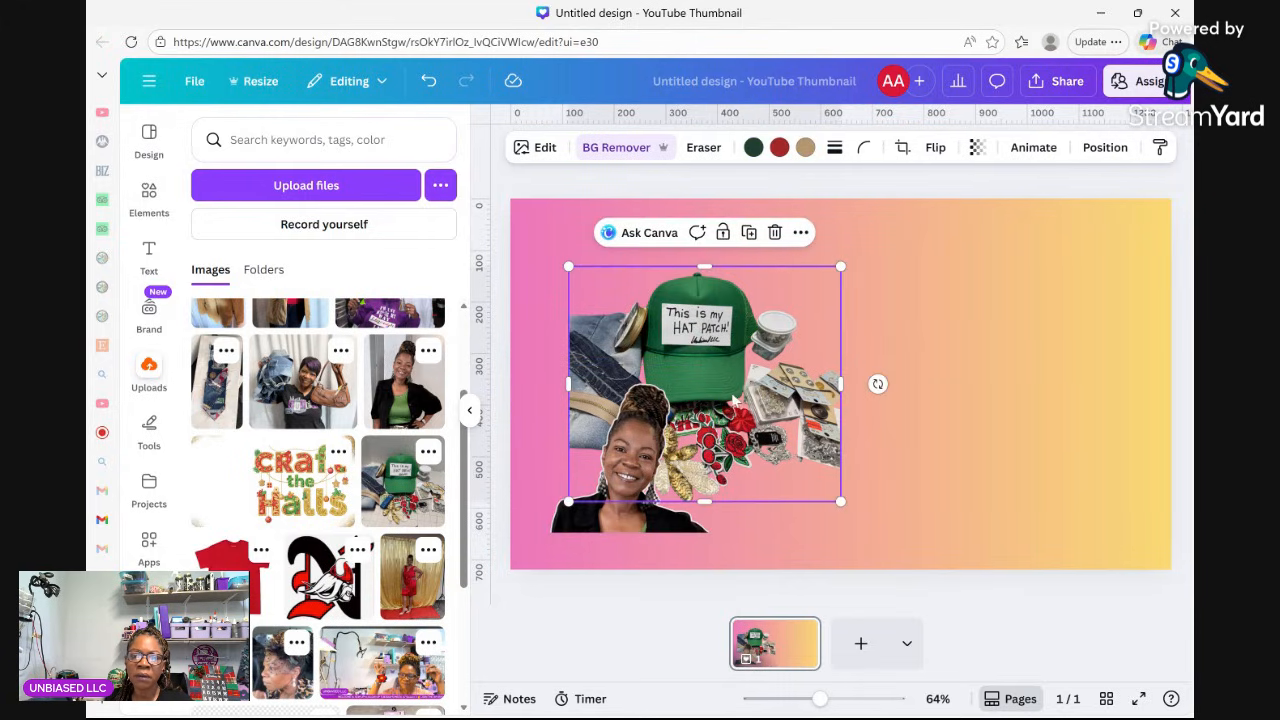
{"action": "left_click_drag", "start_coordinate": [734, 395], "coordinate": [768, 400]}
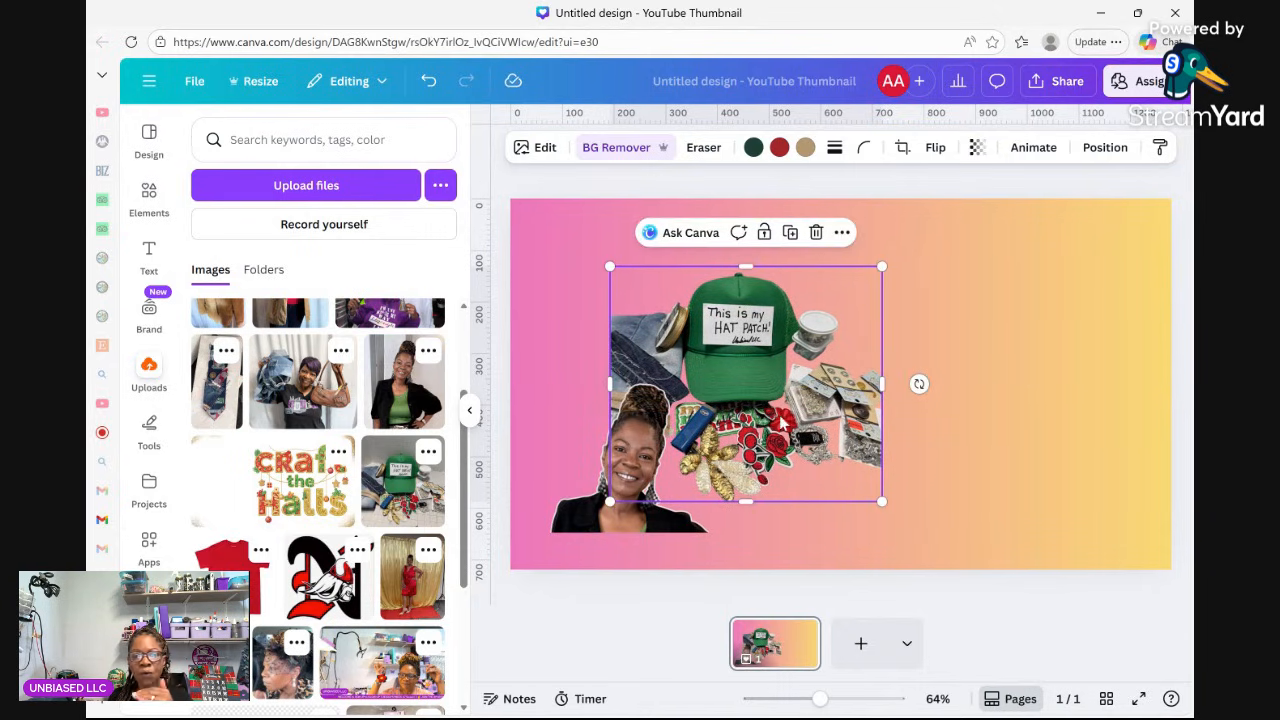
{"action": "left_click", "coordinate": [911, 510]}
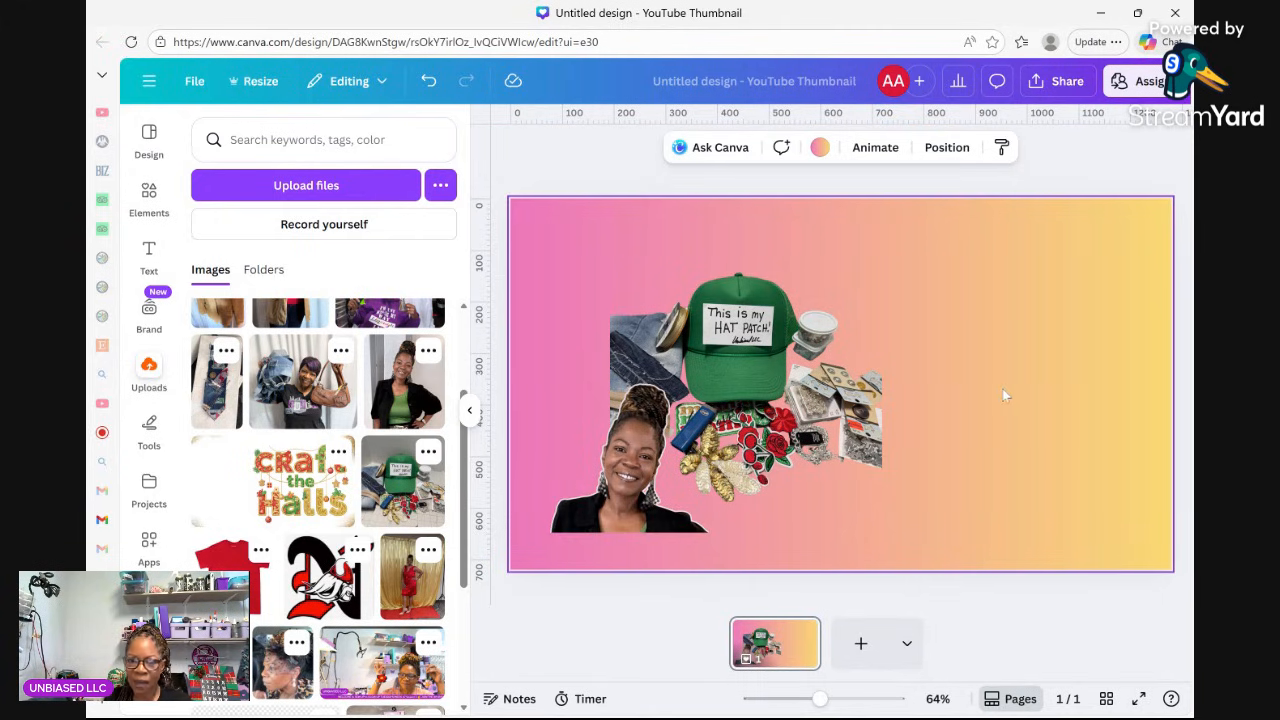
{"action": "left_click", "coordinate": [149, 257]}
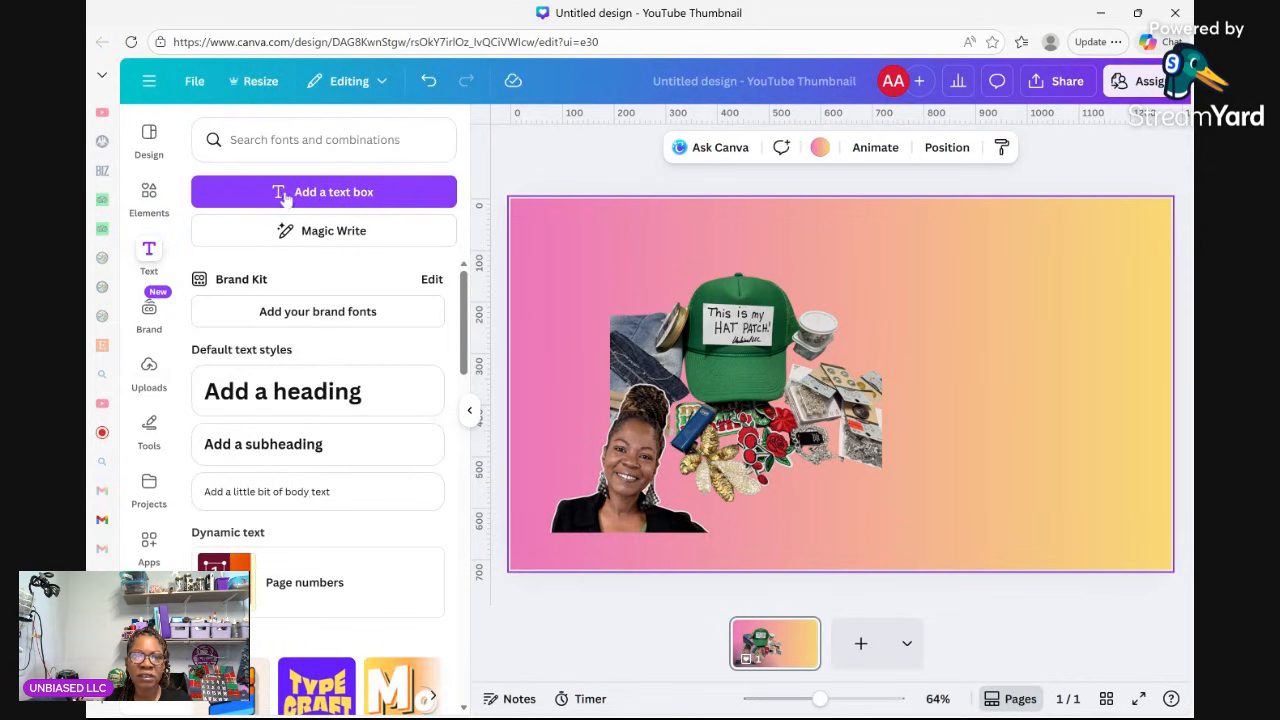
Add a text box and replace its placeholder with 'How to Add Patches to a Hat'.
{"action": "left_click", "coordinate": [155, 255]}
{"action": "left_click", "coordinate": [334, 198]}
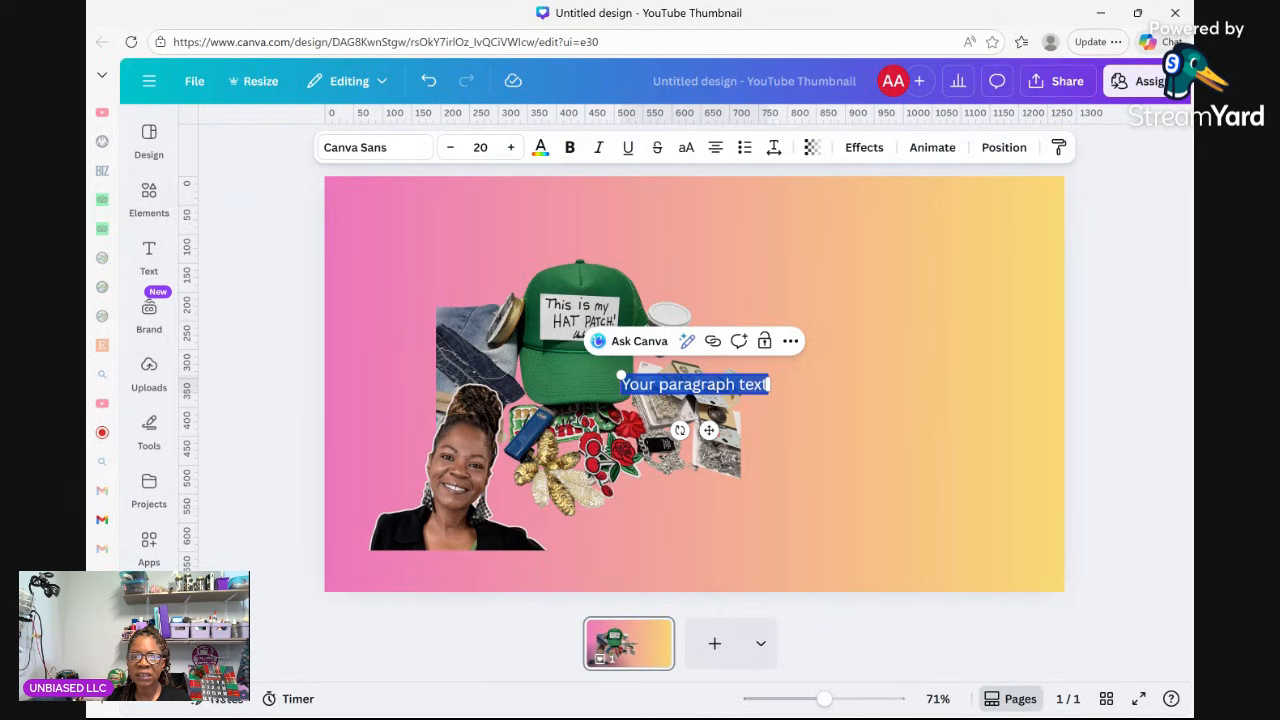
{"action": "double_click", "coordinate": [753, 385]}
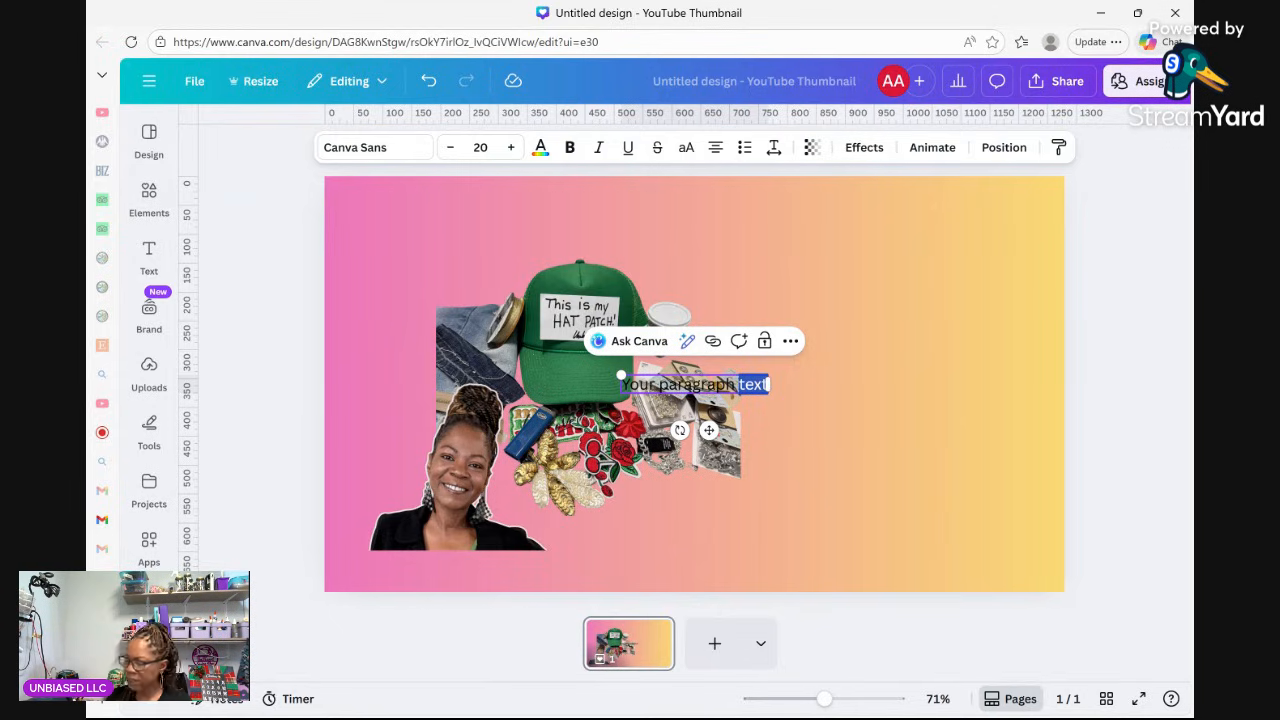
{"action": "key", "text": "BackSpace"}
{"action": "key", "text": "BackSpace"}
{"action": "key", "text": "BackSpace"}
{"action": "key", "text": "BackSpace"}
{"action": "key", "text": "BackSpace"}
{"action": "key", "text": "BackSpace"}
{"action": "key", "text": "BackSpace"}
{"action": "key", "text": "BackSpace"}
{"action": "key", "text": "BackSpace"}
{"action": "key", "text": "BackSpace"}
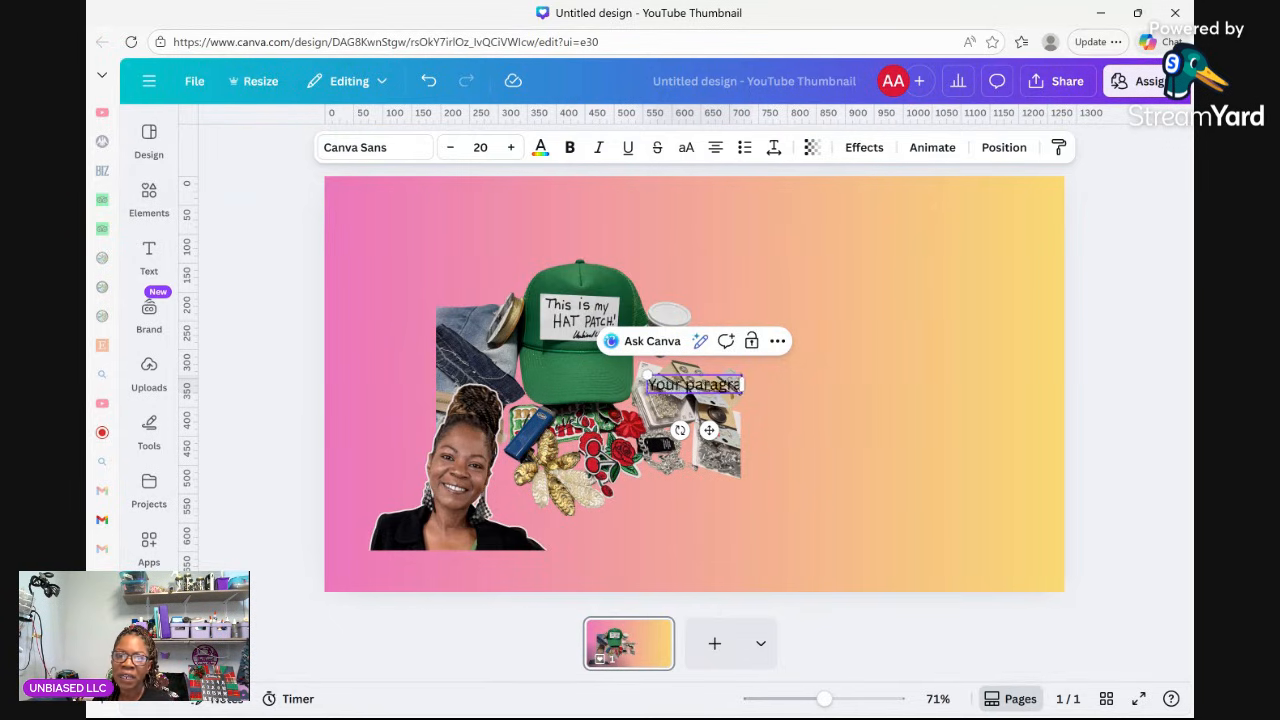
{"action": "key", "text": "BackSpace"}
{"action": "key", "text": "BackSpace"}
{"action": "key", "text": "BackSpace"}
{"action": "key", "text": "BackSpace"}
{"action": "key", "text": "BackSpace"}
{"action": "key", "text": "BackSpace"}
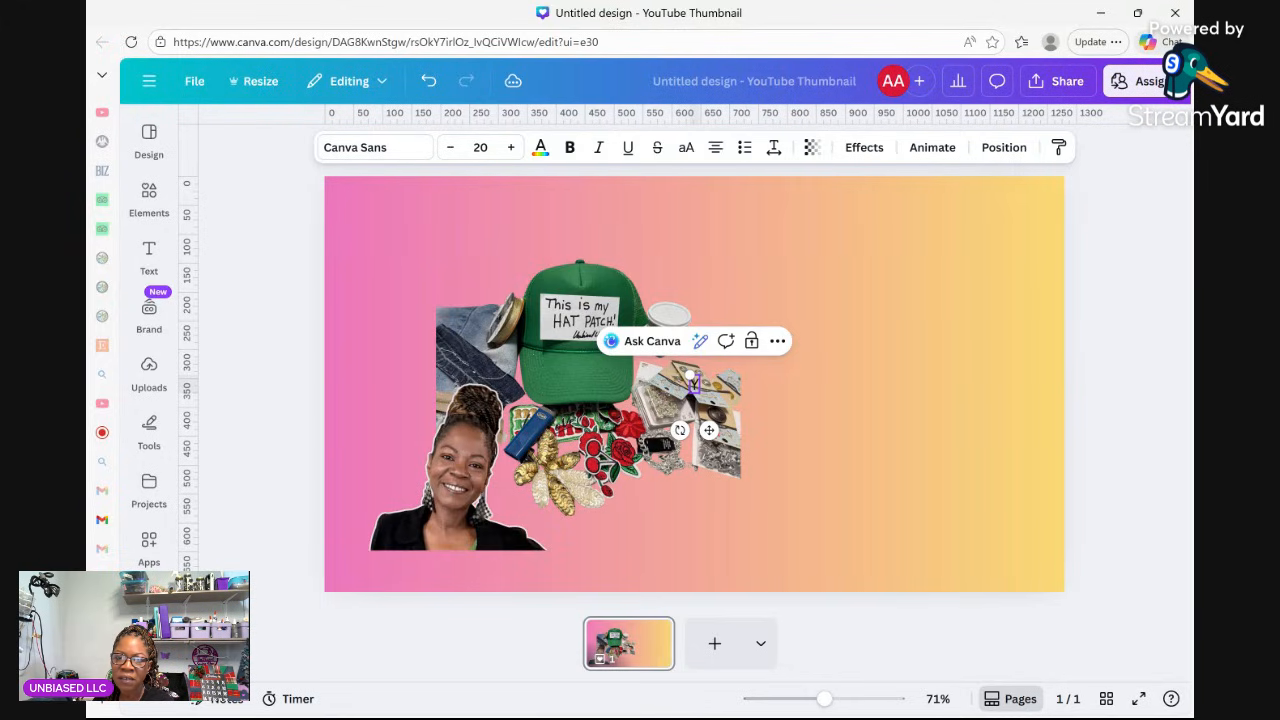
{"action": "type", "text": "Ho"}
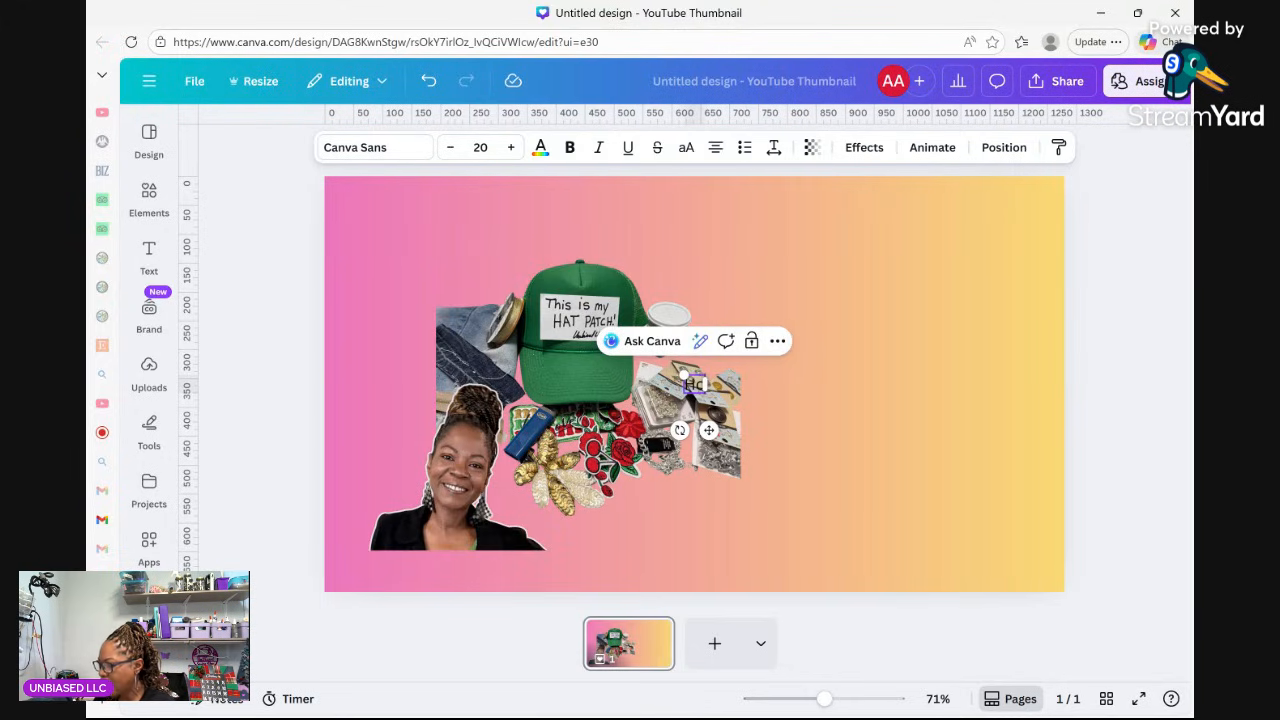
{"action": "type", "text": "w to Ad"}
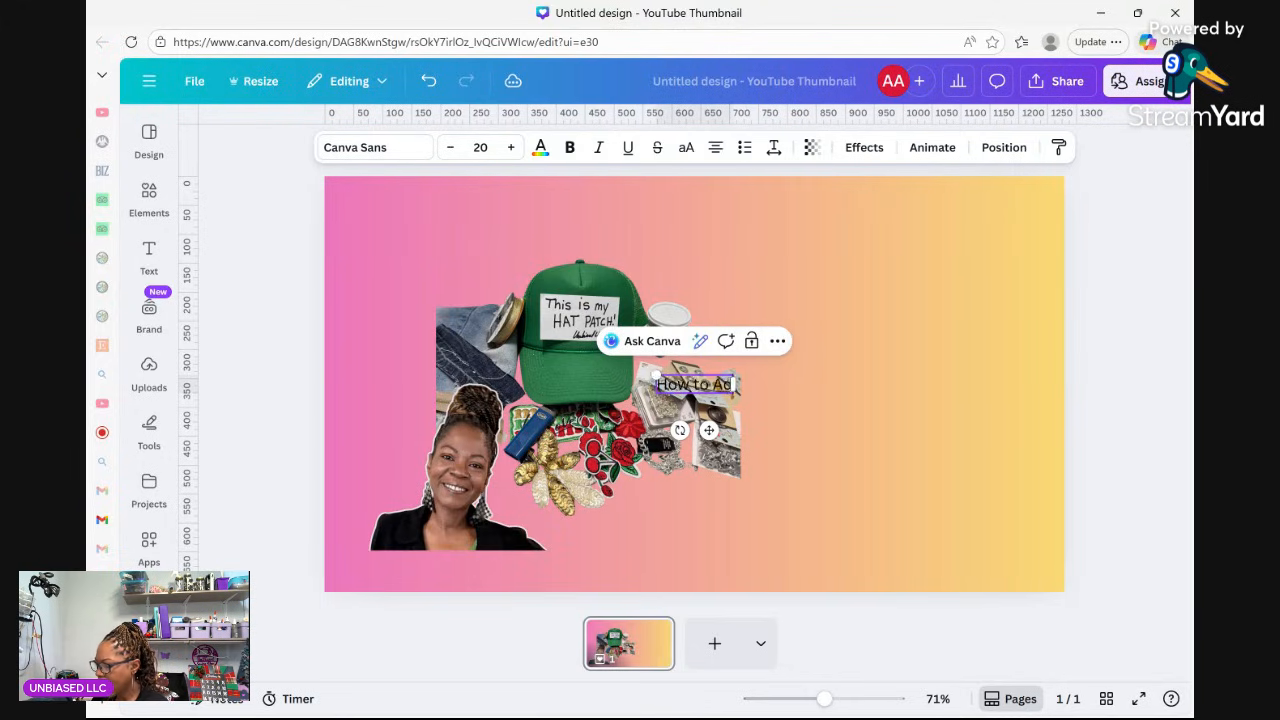
{"action": "type", "text": "d Patc"}
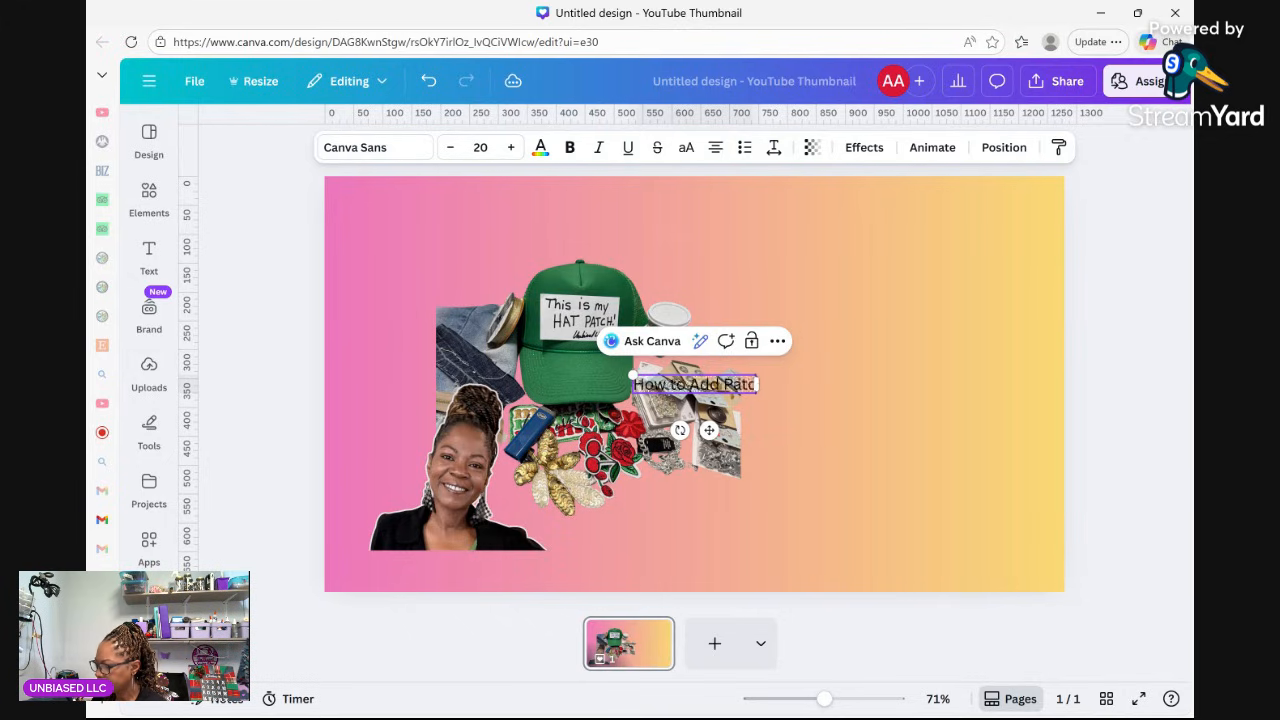
{"action": "type", "text": "hes to a"}
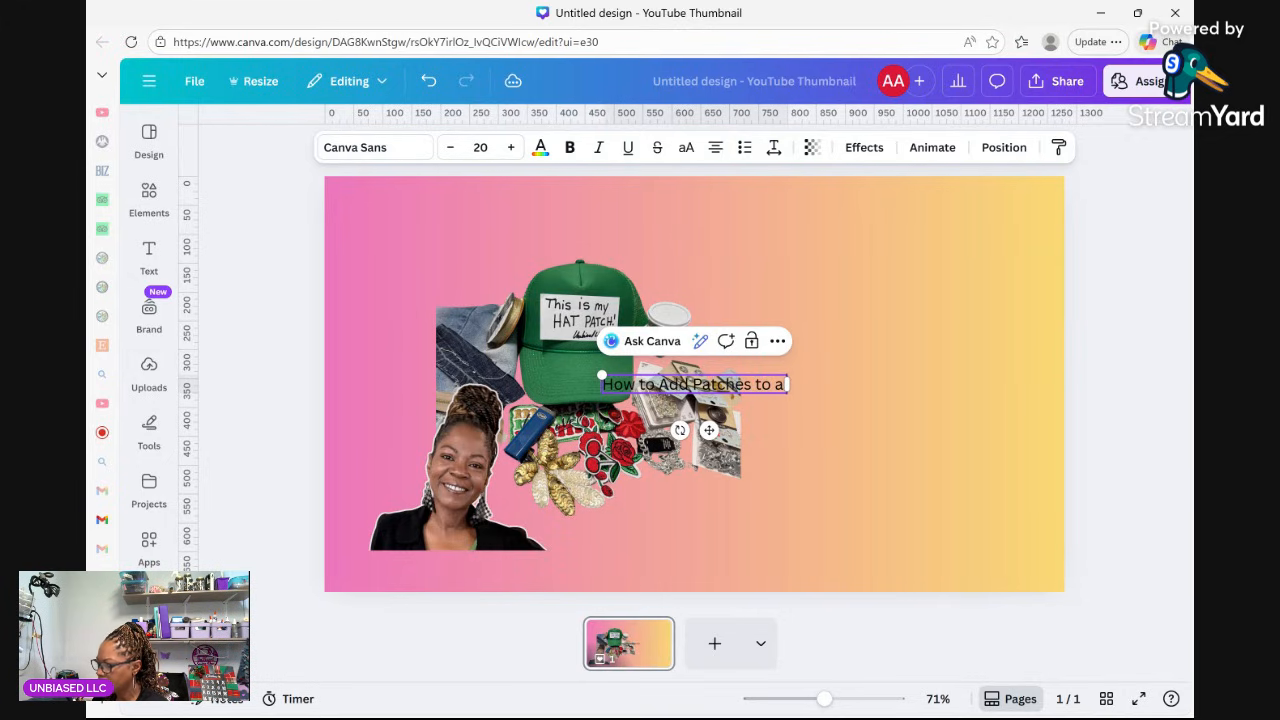
{"action": "type", "text": " has"}
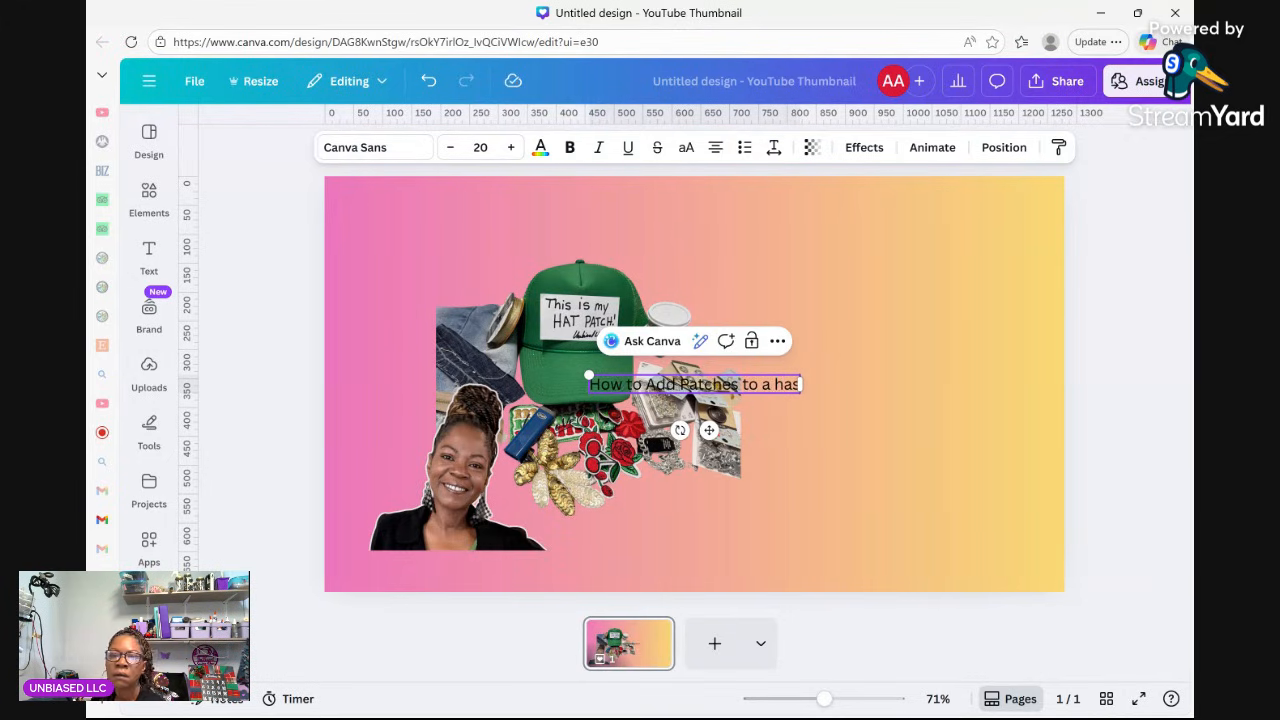
{"action": "key", "text": "BackSpace"}
{"action": "key", "text": "BackSpace"}
{"action": "key", "text": "BackSpace"}
{"action": "key", "text": "BackSpace"}
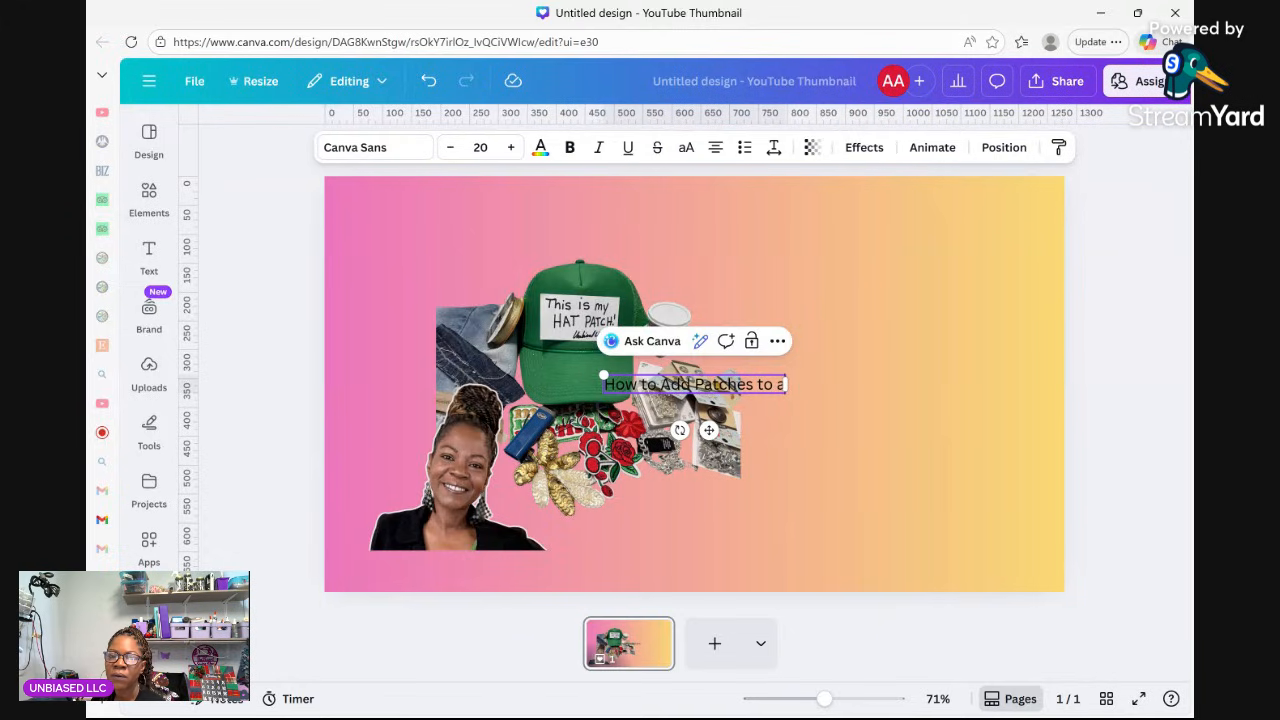
{"action": "type", "text": "Hat"}
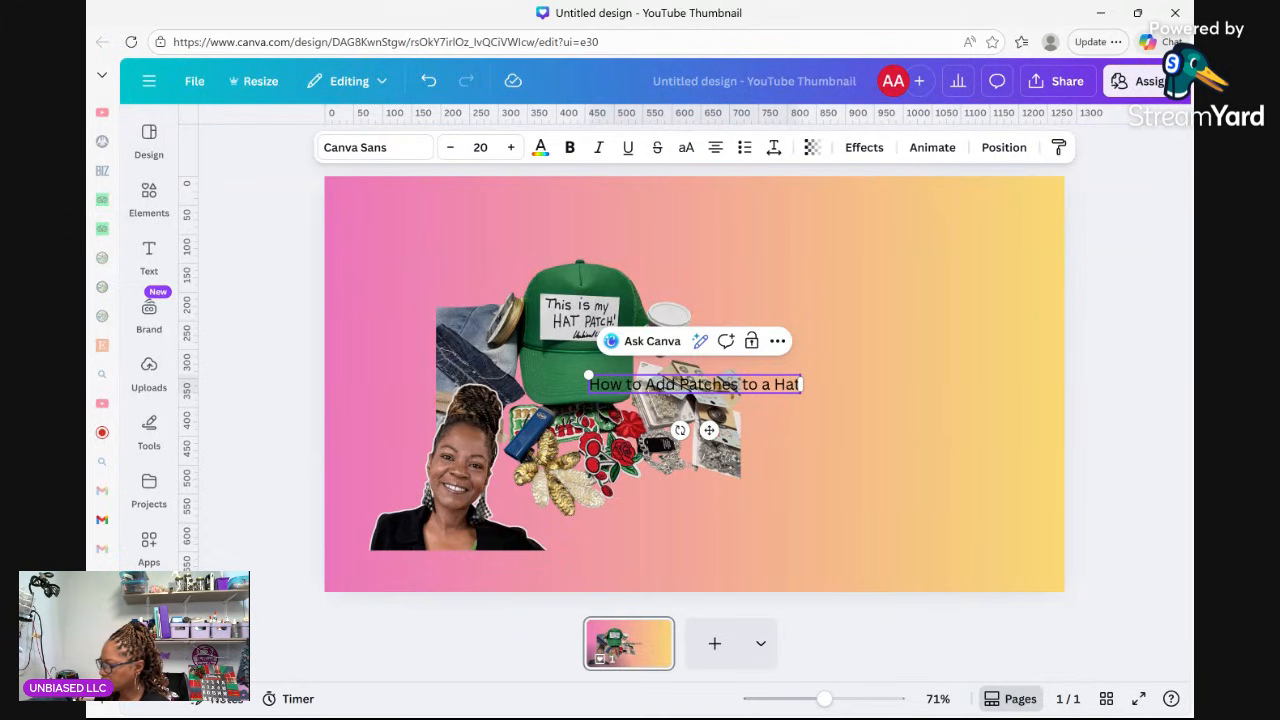
{"action": "key", "text": "Return"}
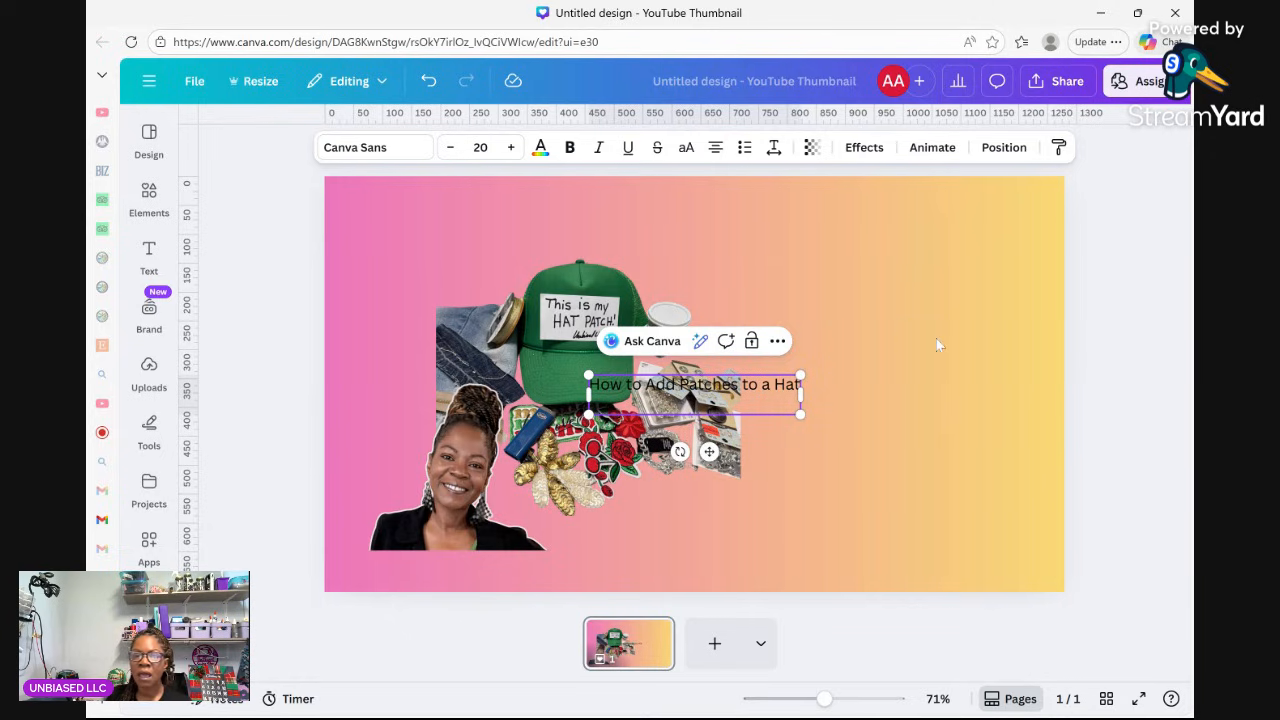
{"action": "key", "text": "BackSpace"}
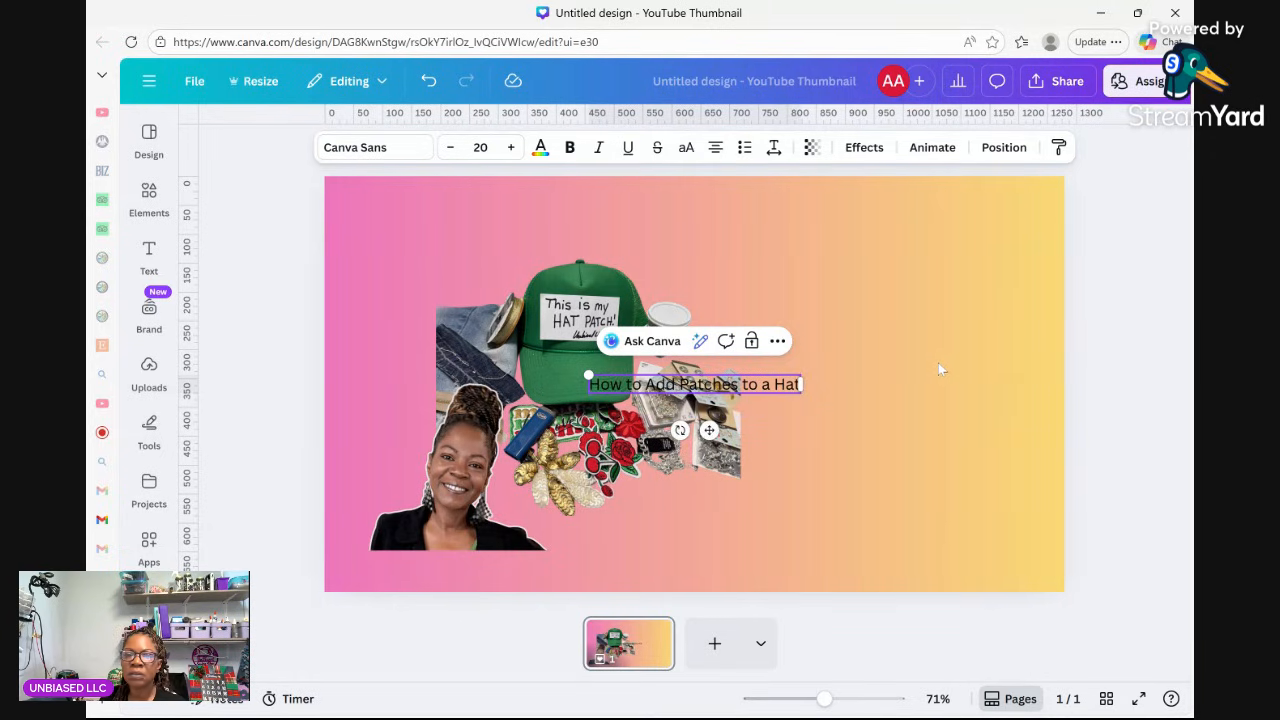
{"action": "left_click", "coordinate": [942, 364]}
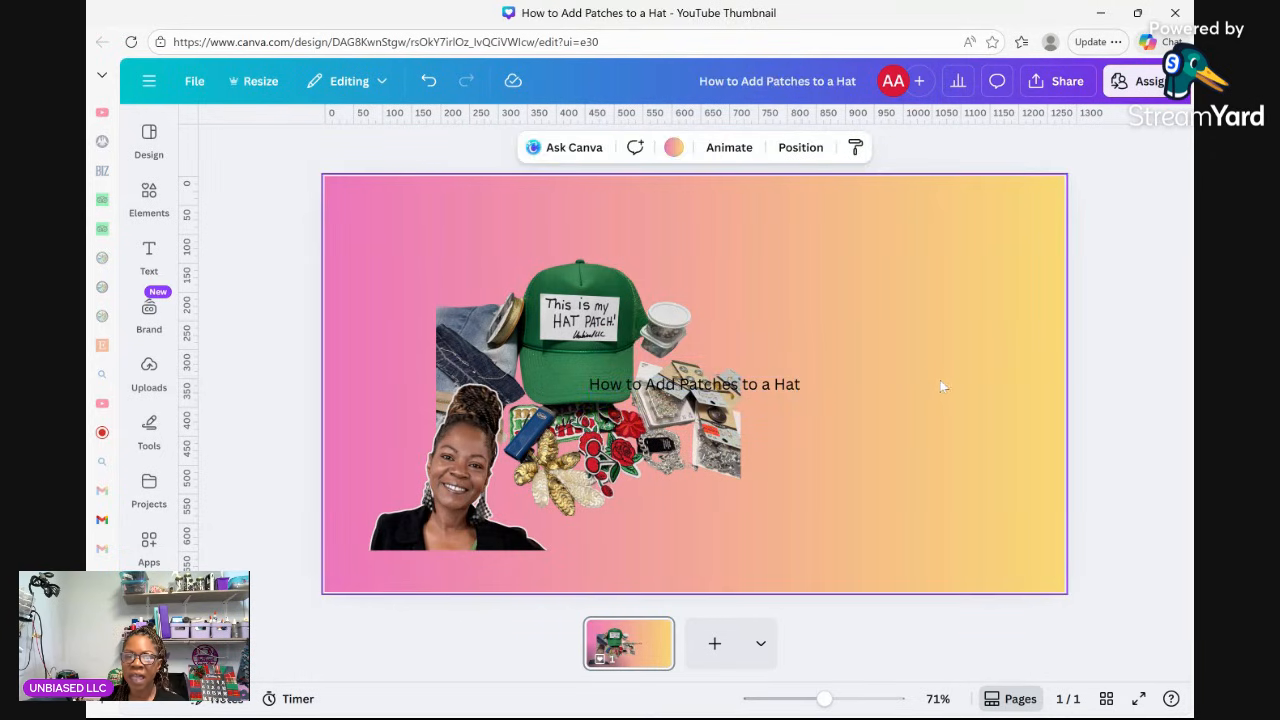
Move the 'How to Add Patches to a Hat' title right of the collage, snapped at mid-height.
{"action": "left_click", "coordinate": [790, 392]}
{"action": "left_click_drag", "start_coordinate": [790, 392], "coordinate": [973, 297]}
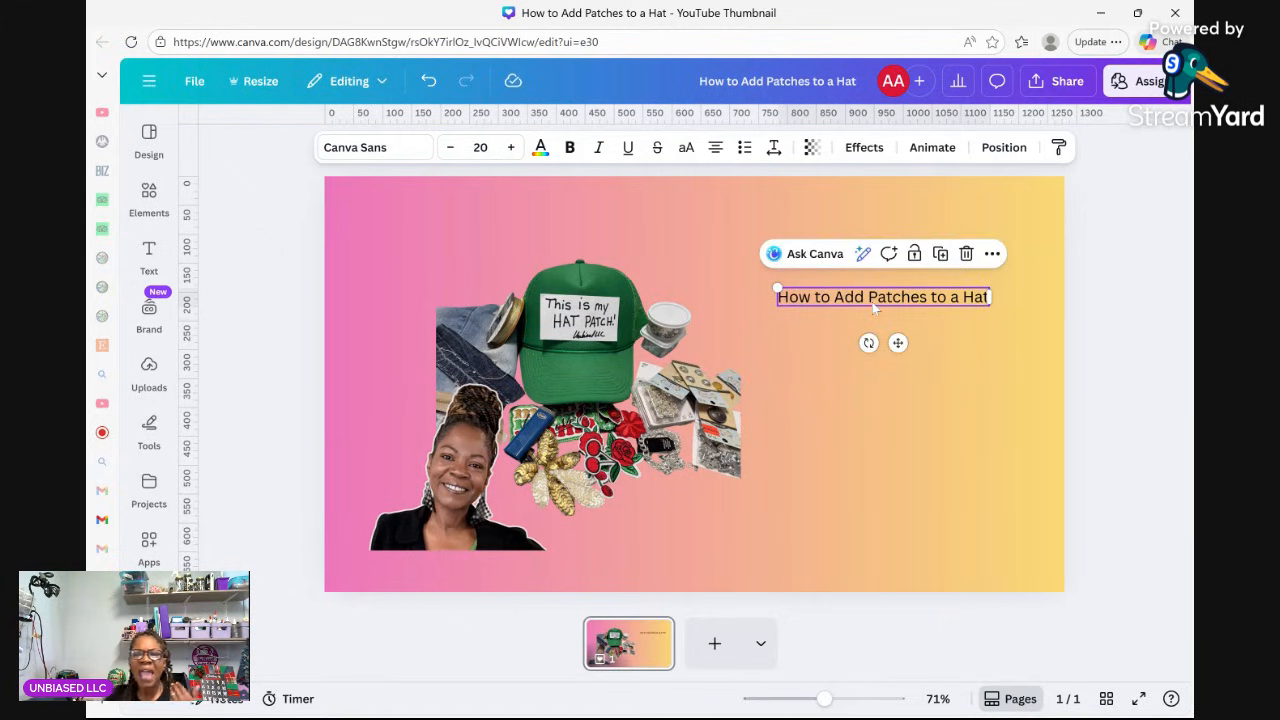
{"action": "left_click_drag", "start_coordinate": [878, 306], "coordinate": [873, 381]}
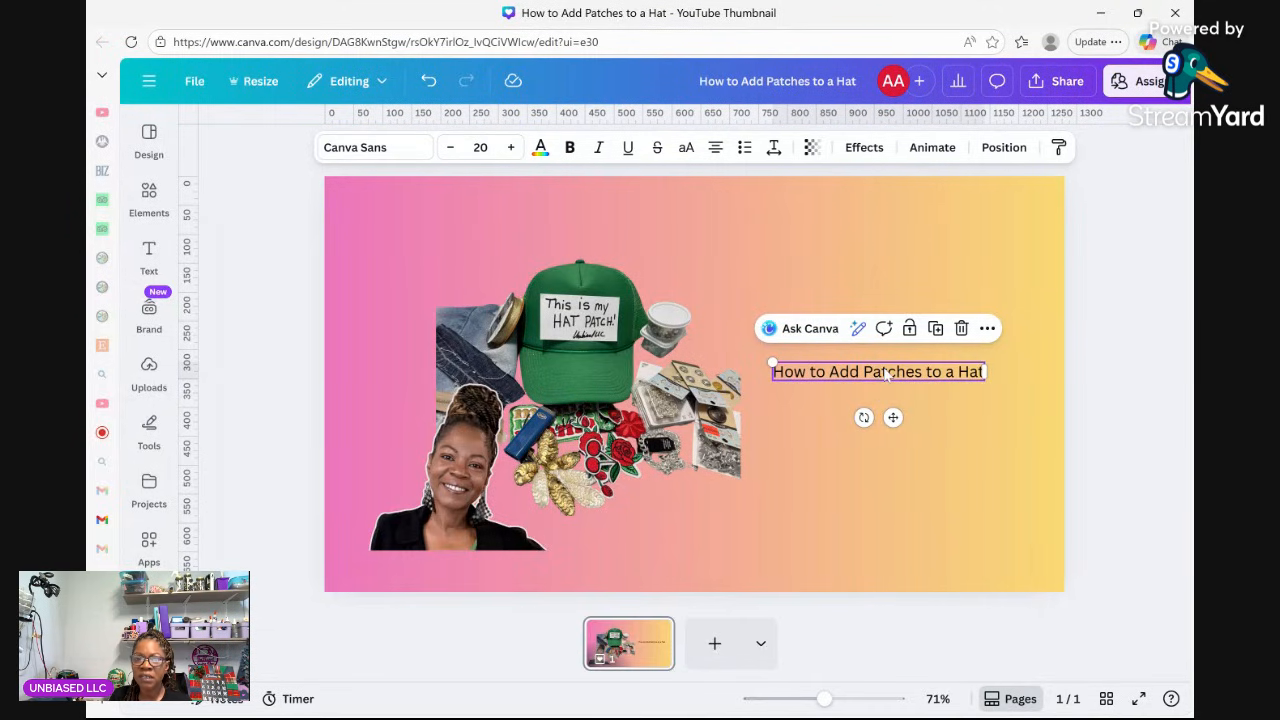
{"action": "left_click_drag", "start_coordinate": [982, 373], "coordinate": [765, 363]}
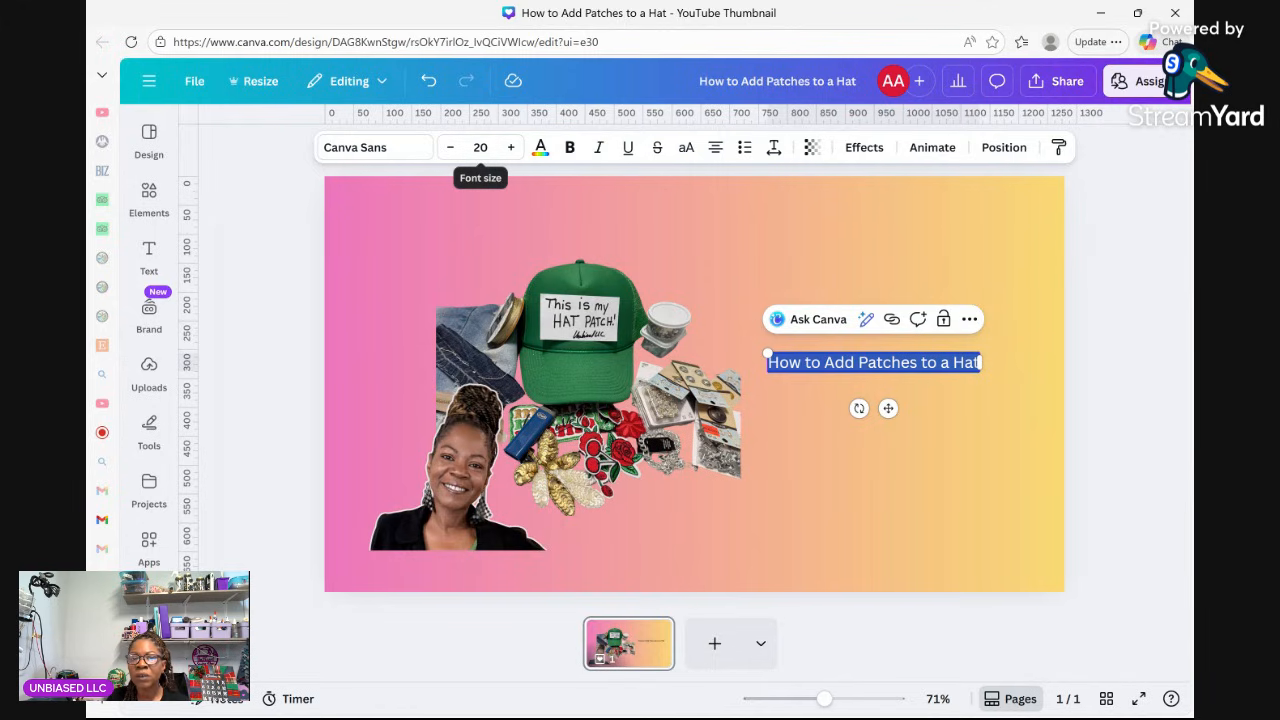
Switch the title's font from Canva Sans to Anton.
{"action": "left_click", "coordinate": [385, 152]}
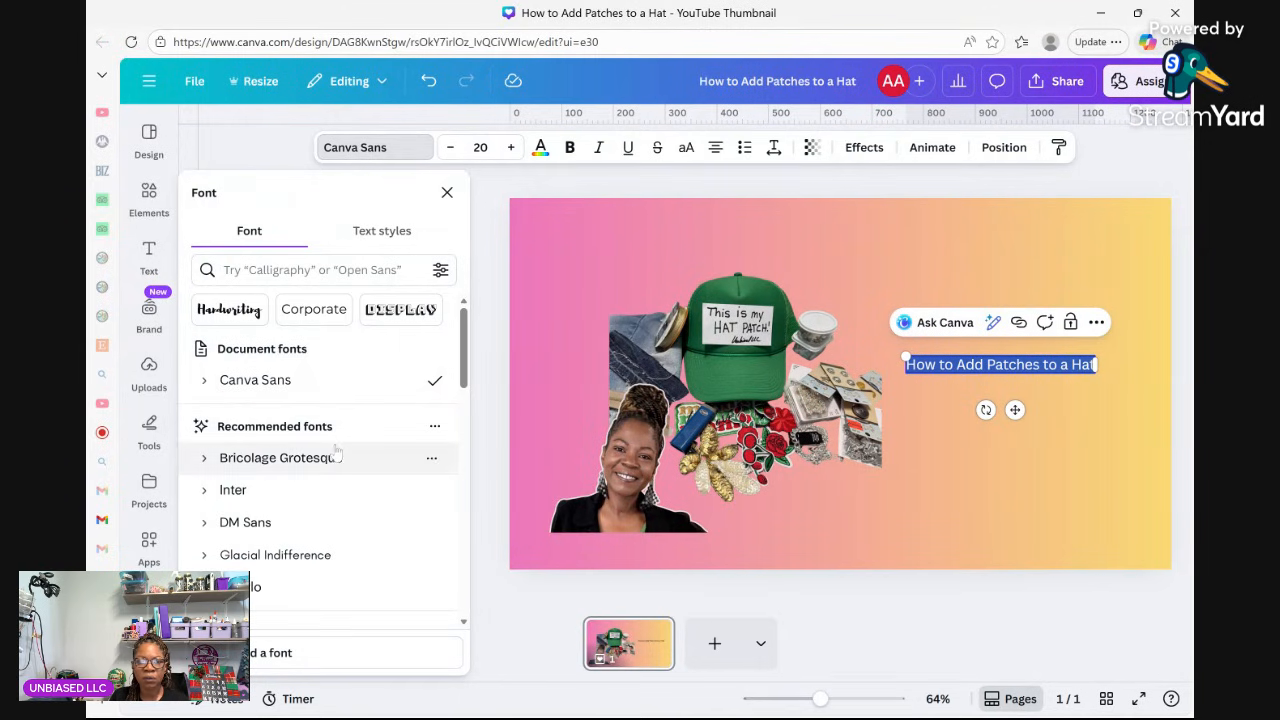
{"action": "scroll", "coordinate": [332, 455], "scroll_direction": "down", "scroll_amount": 3}
{"action": "scroll", "coordinate": [340, 455], "scroll_direction": "down", "scroll_amount": 5}
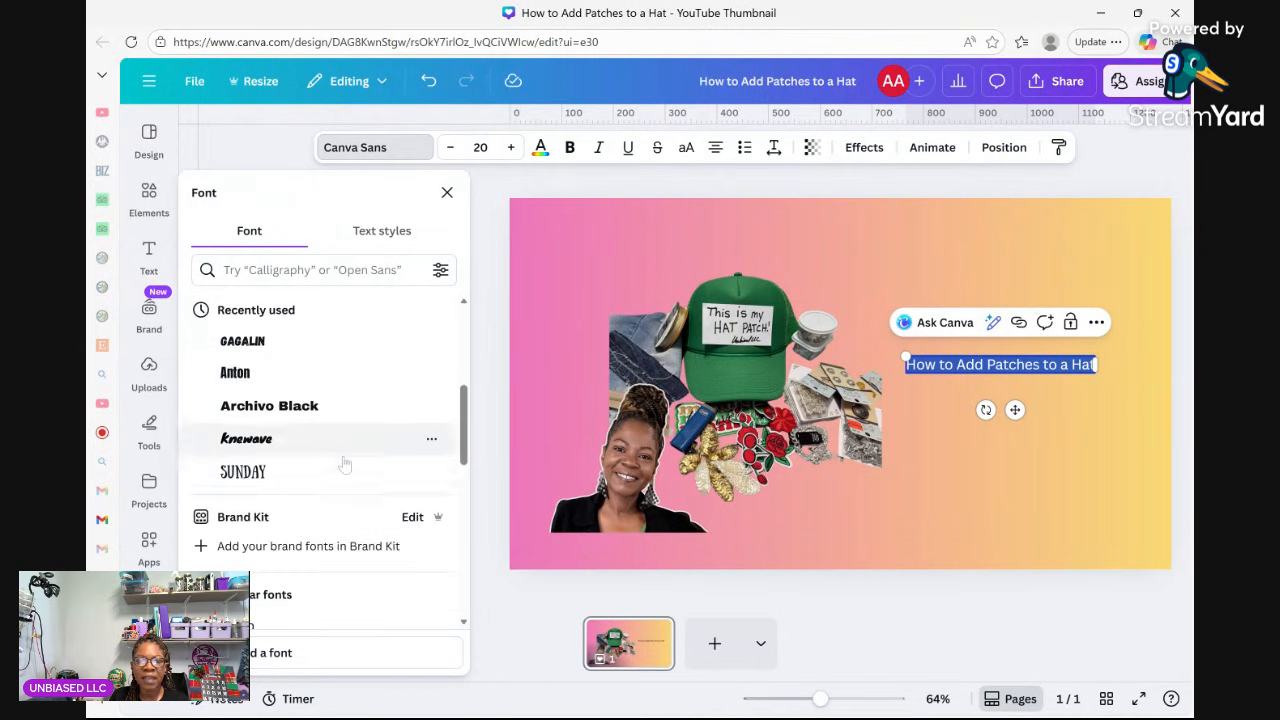
{"action": "scroll", "coordinate": [333, 428], "scroll_direction": "up", "scroll_amount": 2}
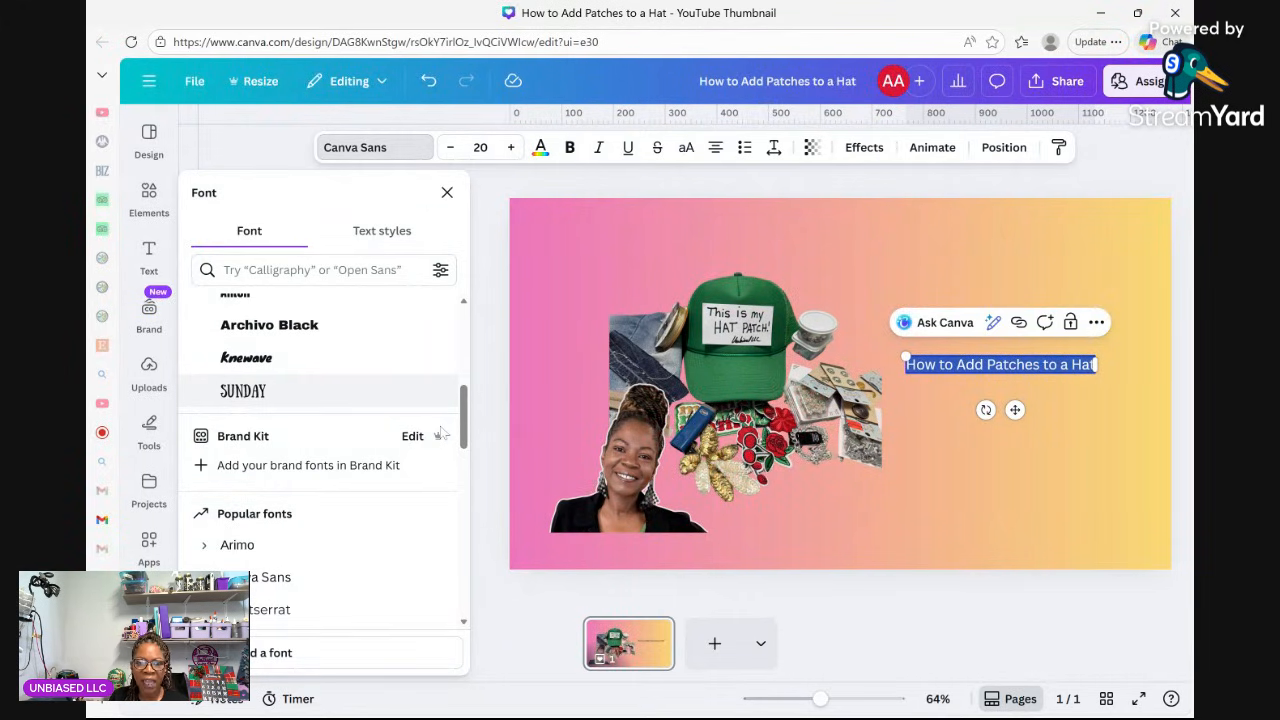
{"action": "scroll", "coordinate": [390, 472], "scroll_direction": "down", "scroll_amount": 4}
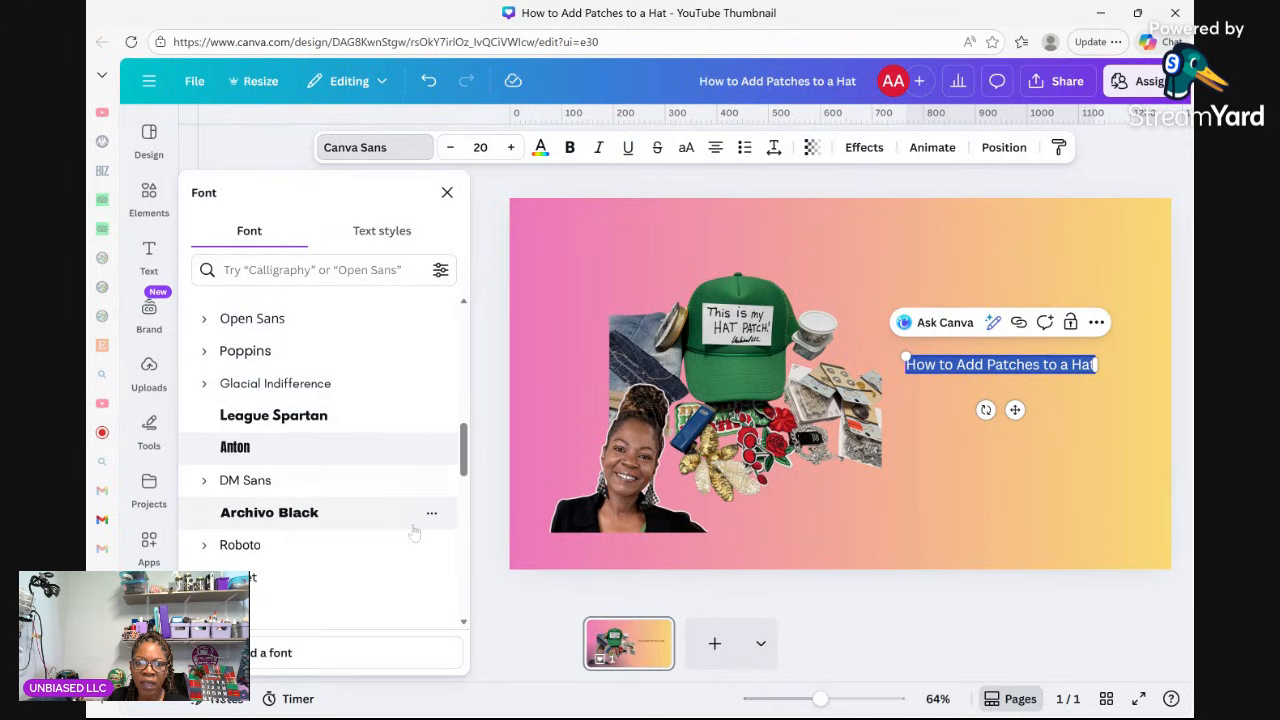
{"action": "left_click", "coordinate": [300, 455]}
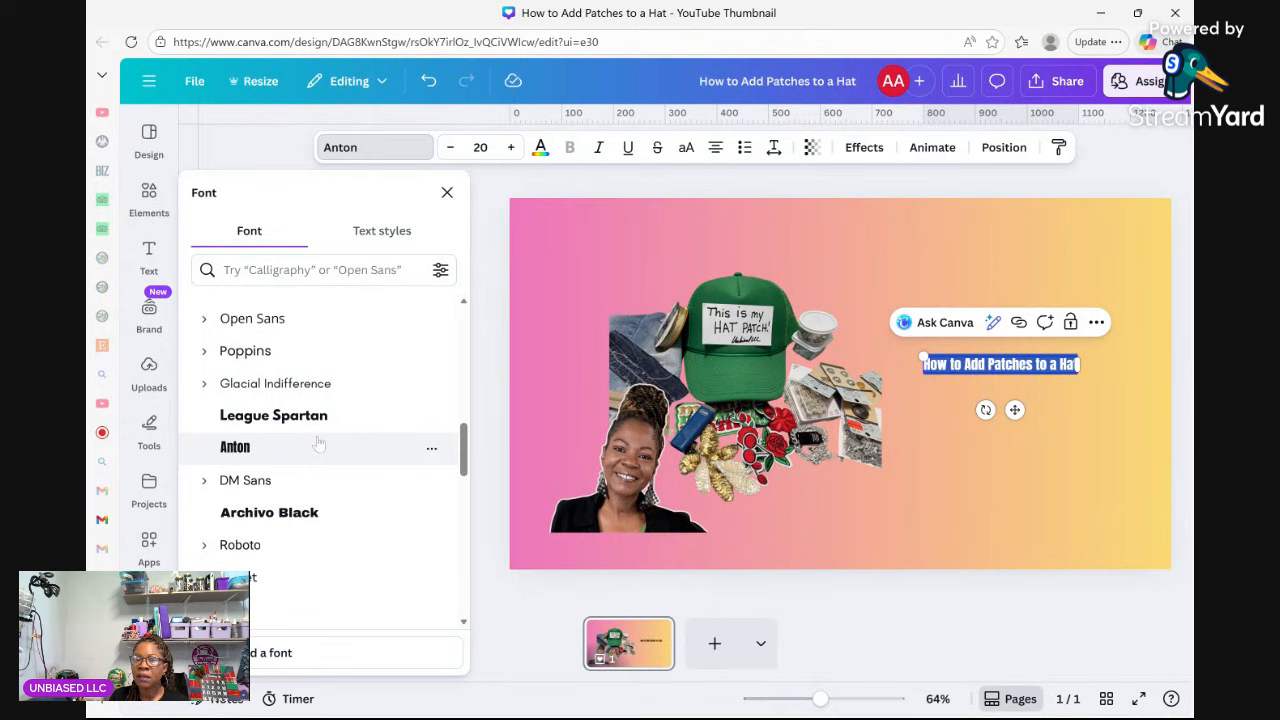
{"action": "scroll", "coordinate": [320, 448], "scroll_direction": "down", "scroll_amount": 5}
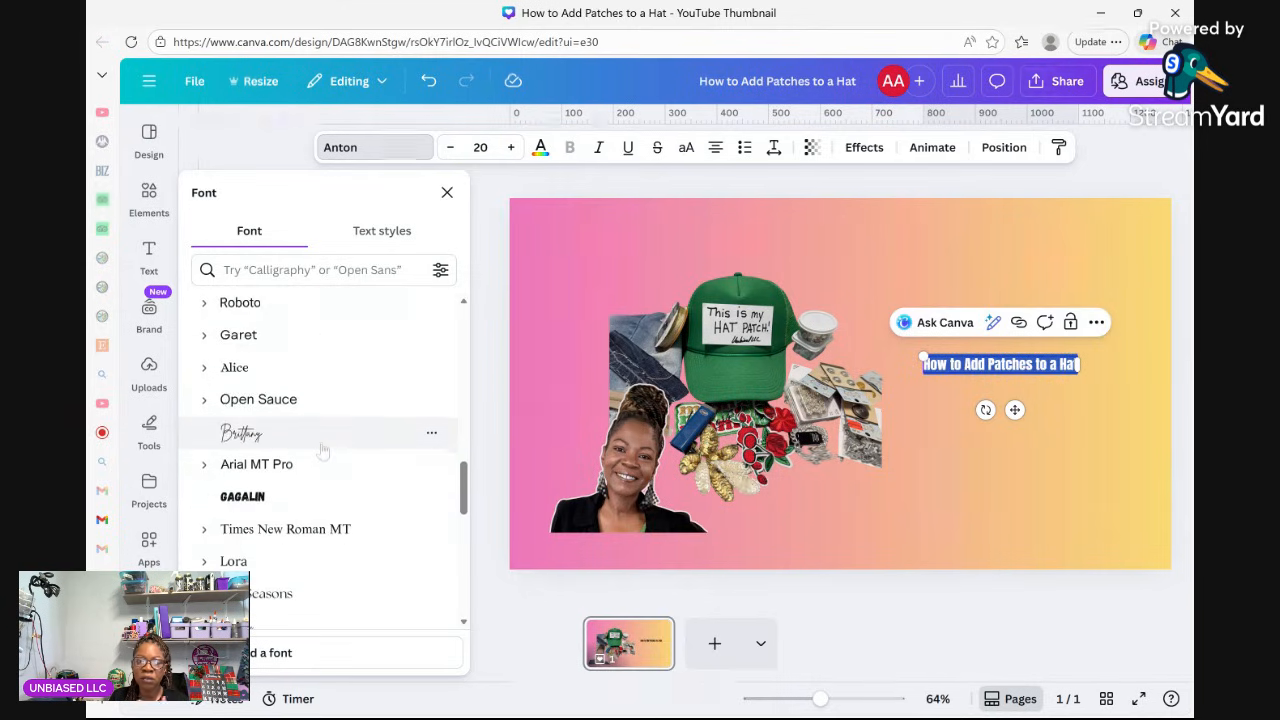
{"action": "scroll", "coordinate": [322, 452], "scroll_direction": "down", "scroll_amount": 10}
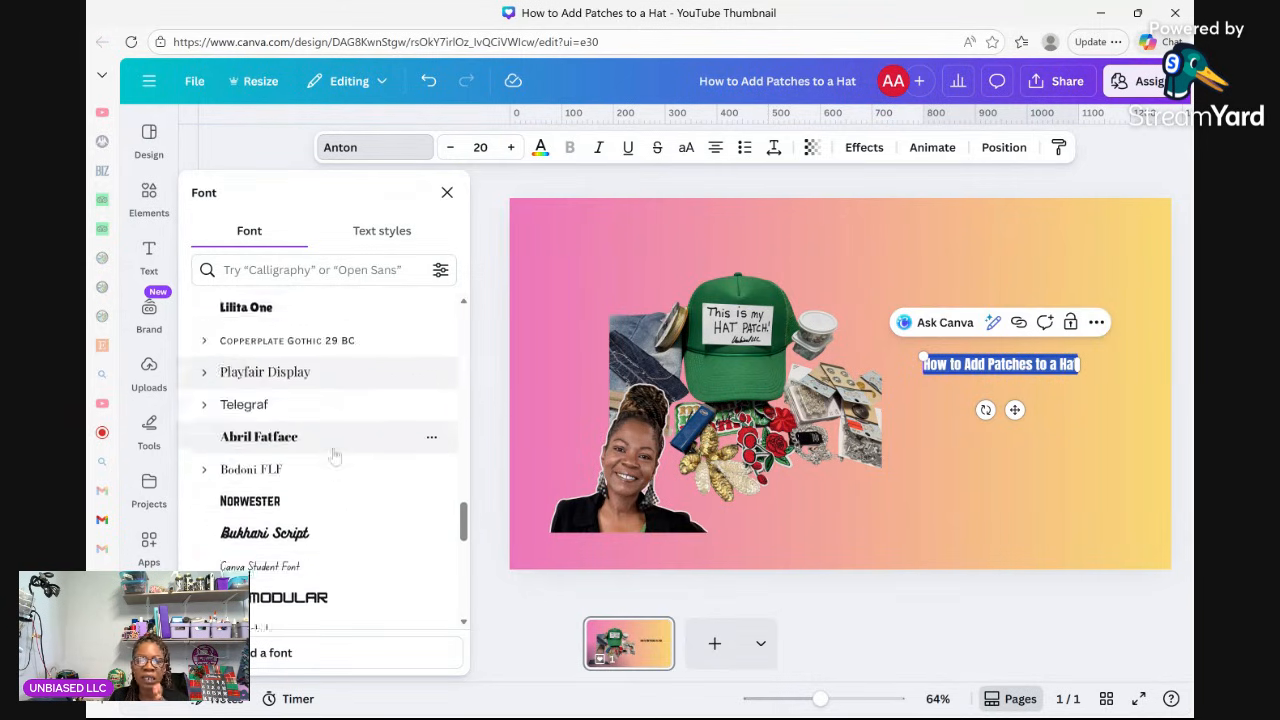
{"action": "scroll", "coordinate": [350, 462], "scroll_direction": "down", "scroll_amount": 10}
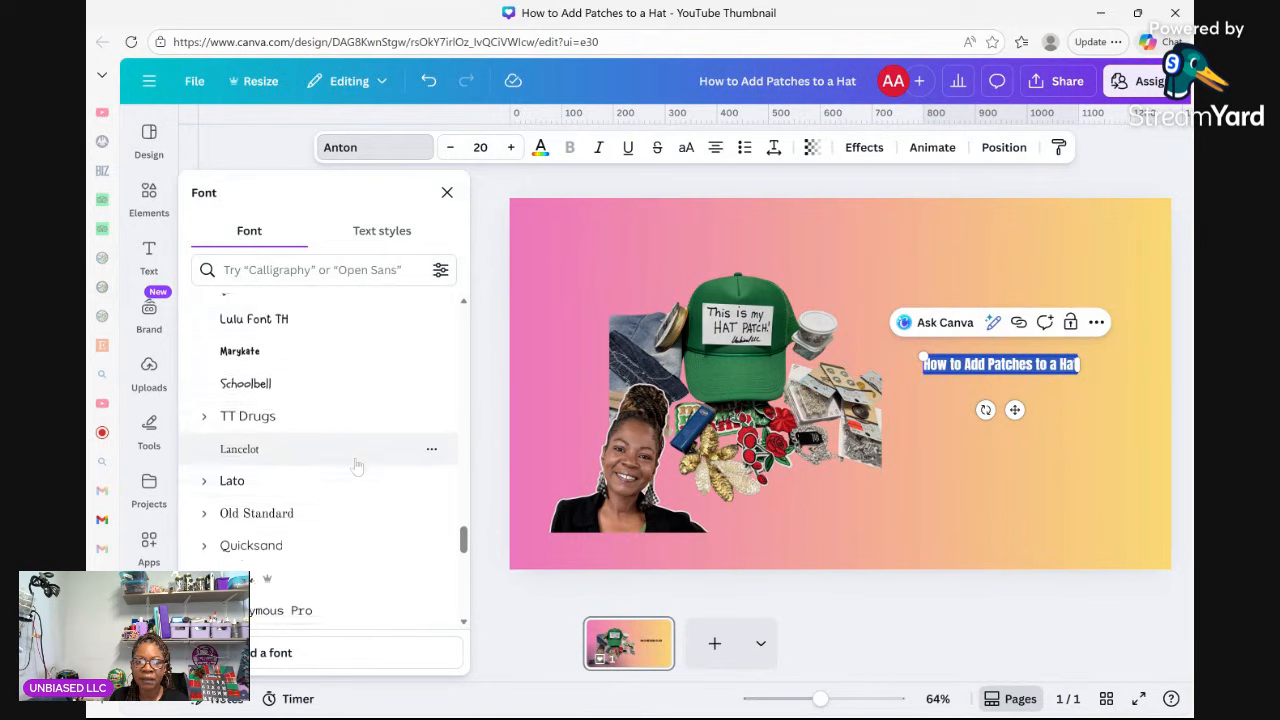
{"action": "scroll", "coordinate": [361, 464], "scroll_direction": "down", "scroll_amount": 3}
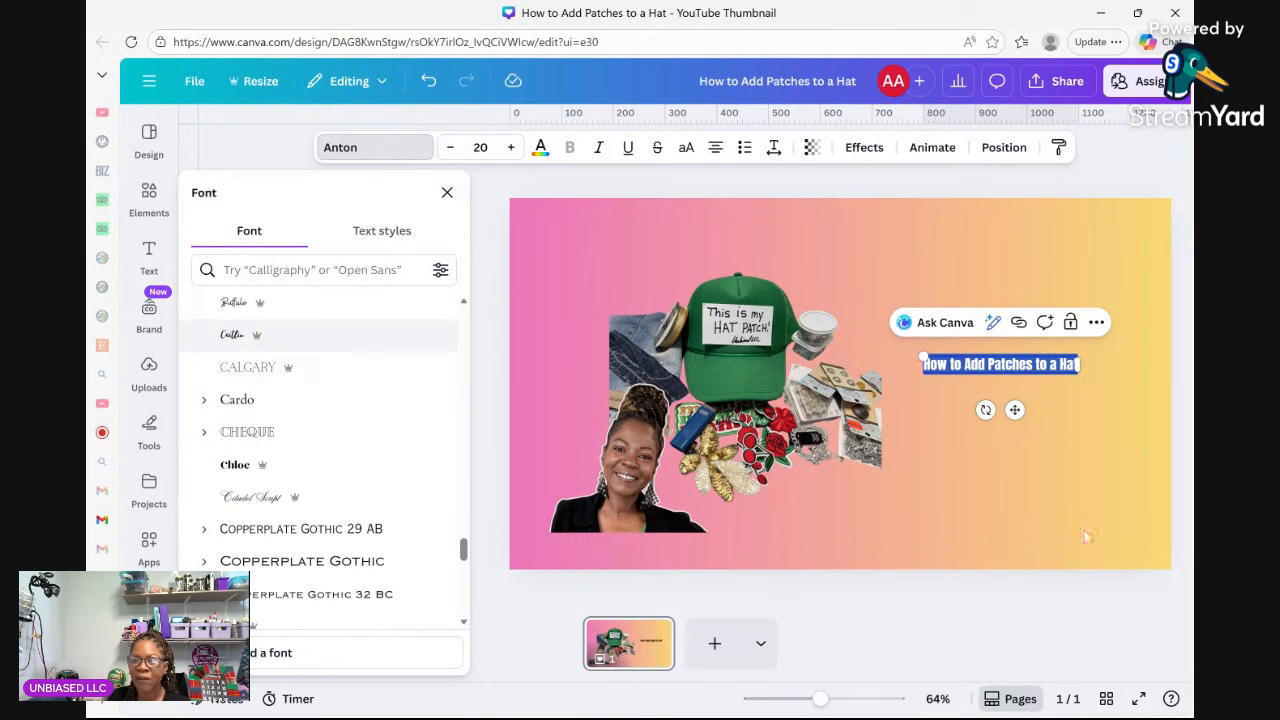
{"action": "left_click", "coordinate": [1048, 476]}
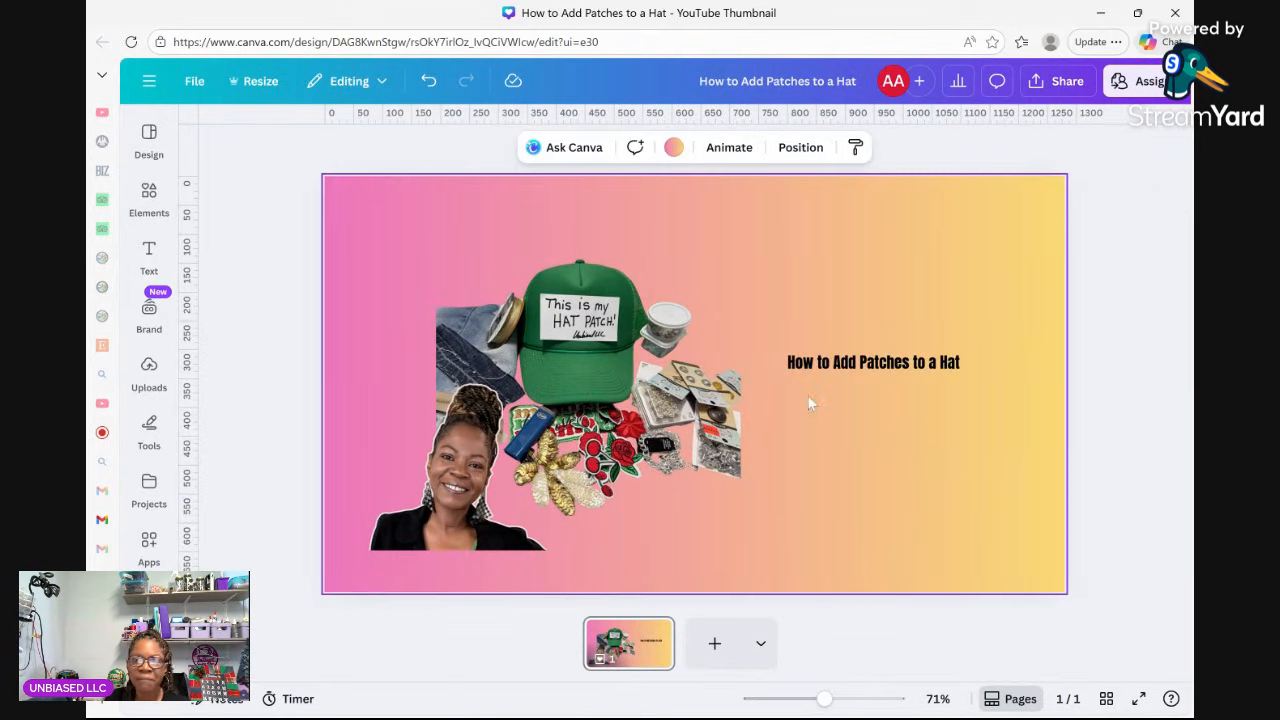
Raise the title to font size 81 so it wraps onto three lines, and move it up level with the collage.
{"action": "left_click", "coordinate": [885, 373]}
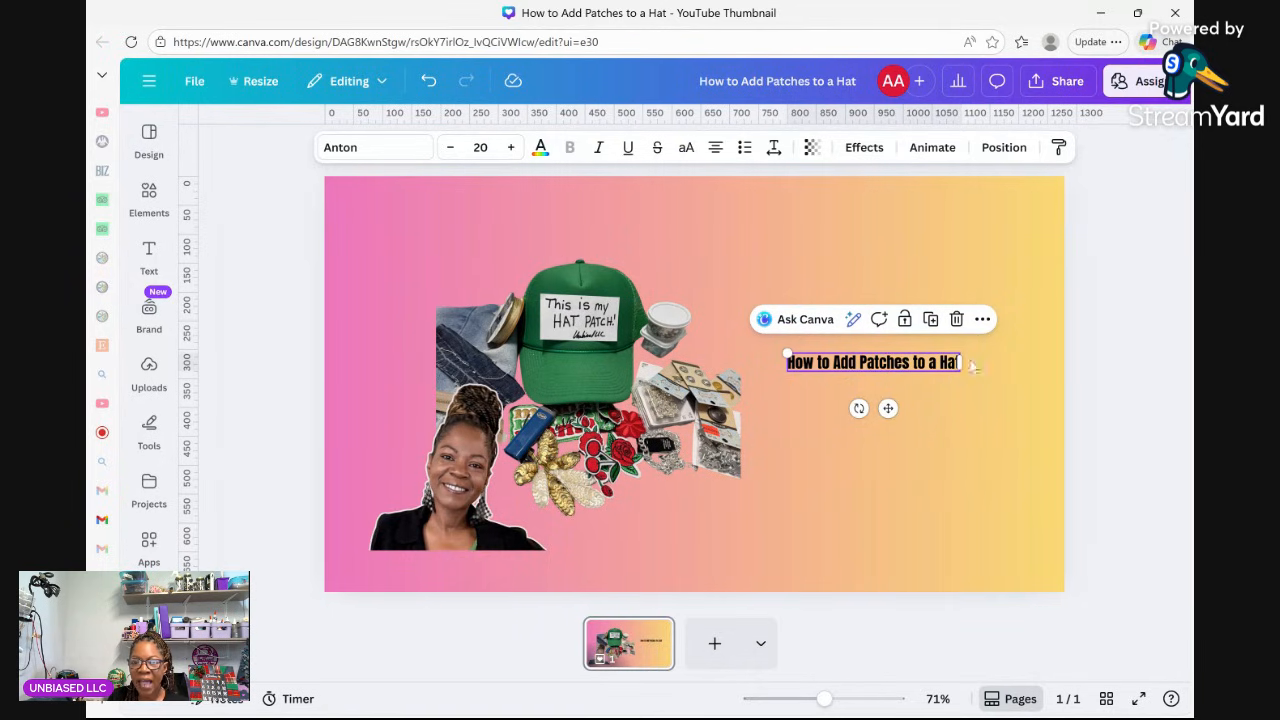
{"action": "left_click", "coordinate": [509, 147]}
{"action": "left_click", "coordinate": [509, 147]}
{"action": "left_click", "coordinate": [509, 147]}
{"action": "left_click", "coordinate": [509, 147]}
{"action": "left_click", "coordinate": [509, 147]}
{"action": "left_click", "coordinate": [509, 147]}
{"action": "left_click", "coordinate": [509, 147]}
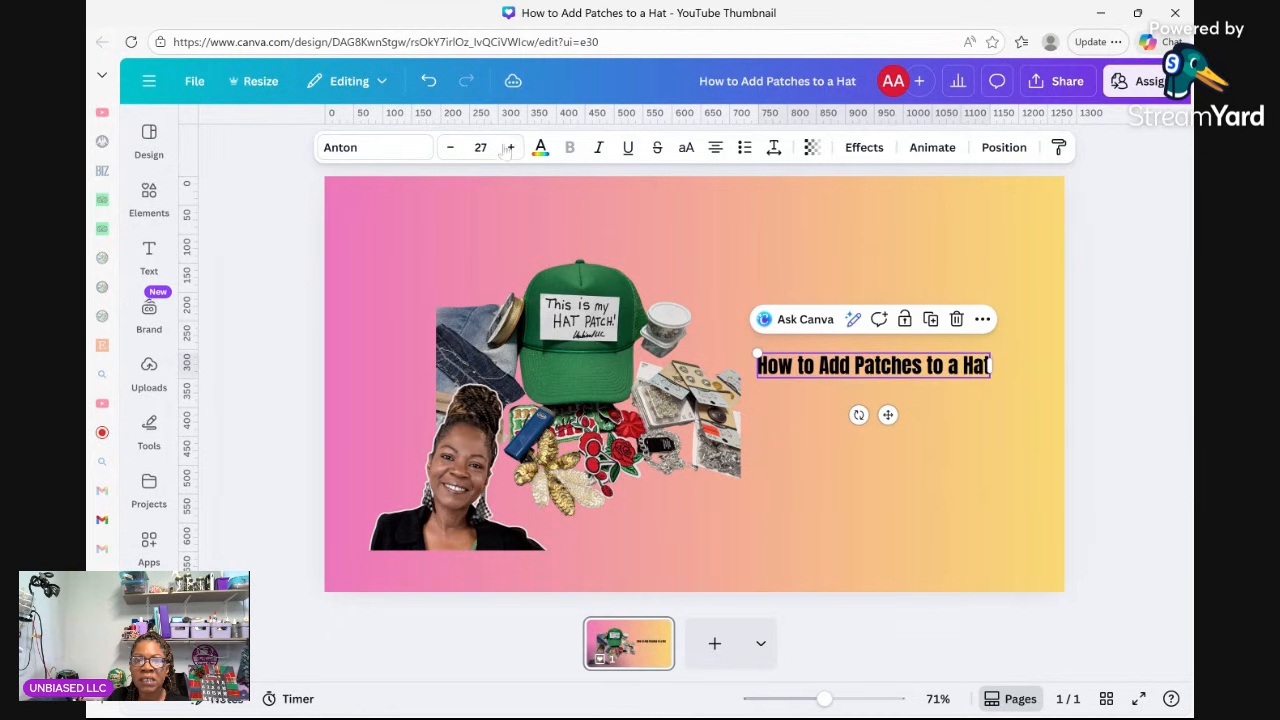
{"action": "left_click", "coordinate": [509, 147]}
{"action": "left_click", "coordinate": [509, 147]}
{"action": "left_click", "coordinate": [509, 147]}
{"action": "left_click", "coordinate": [509, 147]}
{"action": "left_click", "coordinate": [509, 147]}
{"action": "left_click", "coordinate": [509, 147]}
{"action": "left_click", "coordinate": [509, 147]}
{"action": "left_click", "coordinate": [509, 147]}
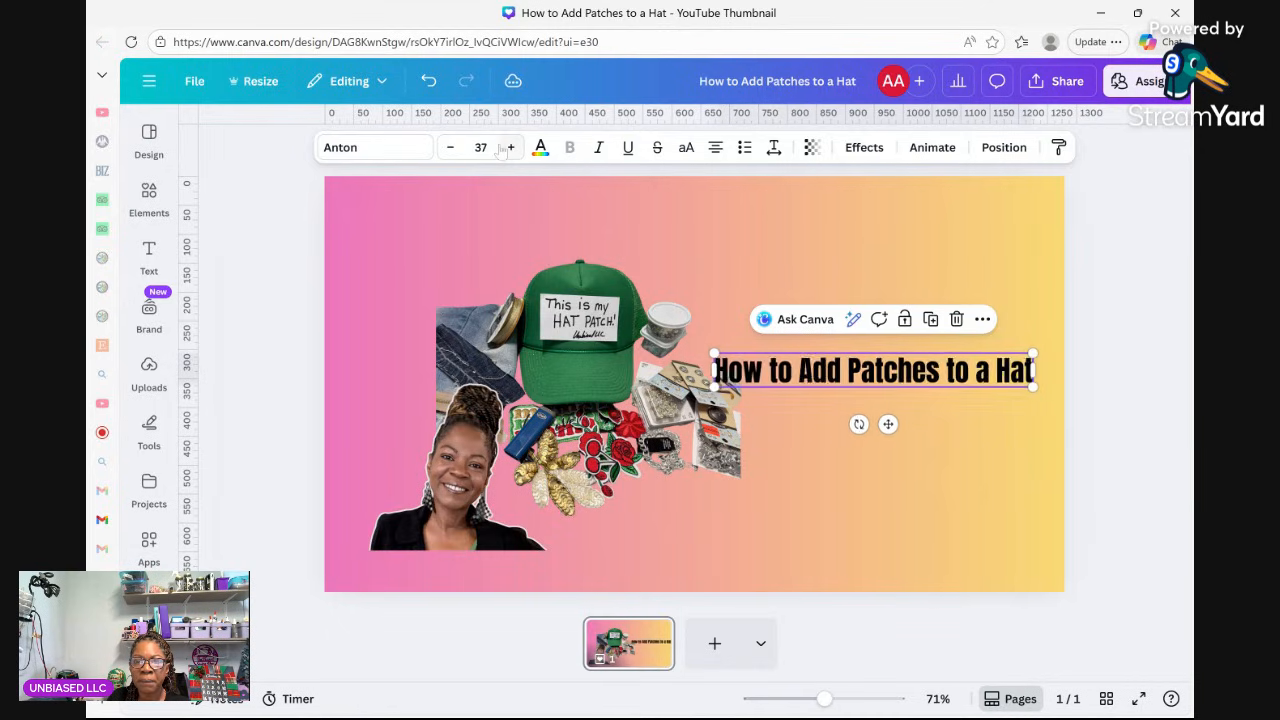
{"action": "left_click", "coordinate": [509, 147]}
{"action": "left_click", "coordinate": [509, 147]}
{"action": "left_click", "coordinate": [509, 147]}
{"action": "left_click", "coordinate": [510, 147]}
{"action": "left_click", "coordinate": [510, 147]}
{"action": "left_click", "coordinate": [510, 147]}
{"action": "left_click", "coordinate": [510, 147]}
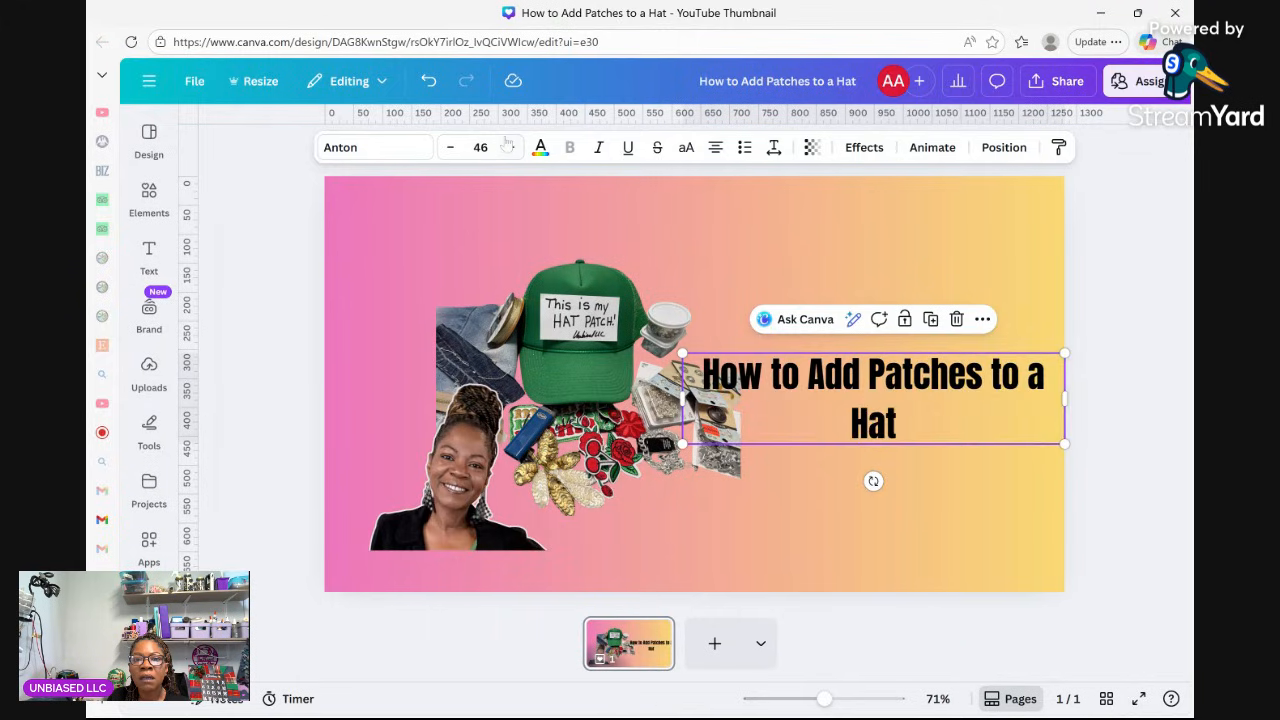
{"action": "left_click", "coordinate": [510, 147]}
{"action": "left_click", "coordinate": [510, 147]}
{"action": "left_click", "coordinate": [510, 147]}
{"action": "left_click", "coordinate": [510, 147]}
{"action": "left_click", "coordinate": [510, 147]}
{"action": "left_click", "coordinate": [510, 147]}
{"action": "left_click", "coordinate": [510, 147]}
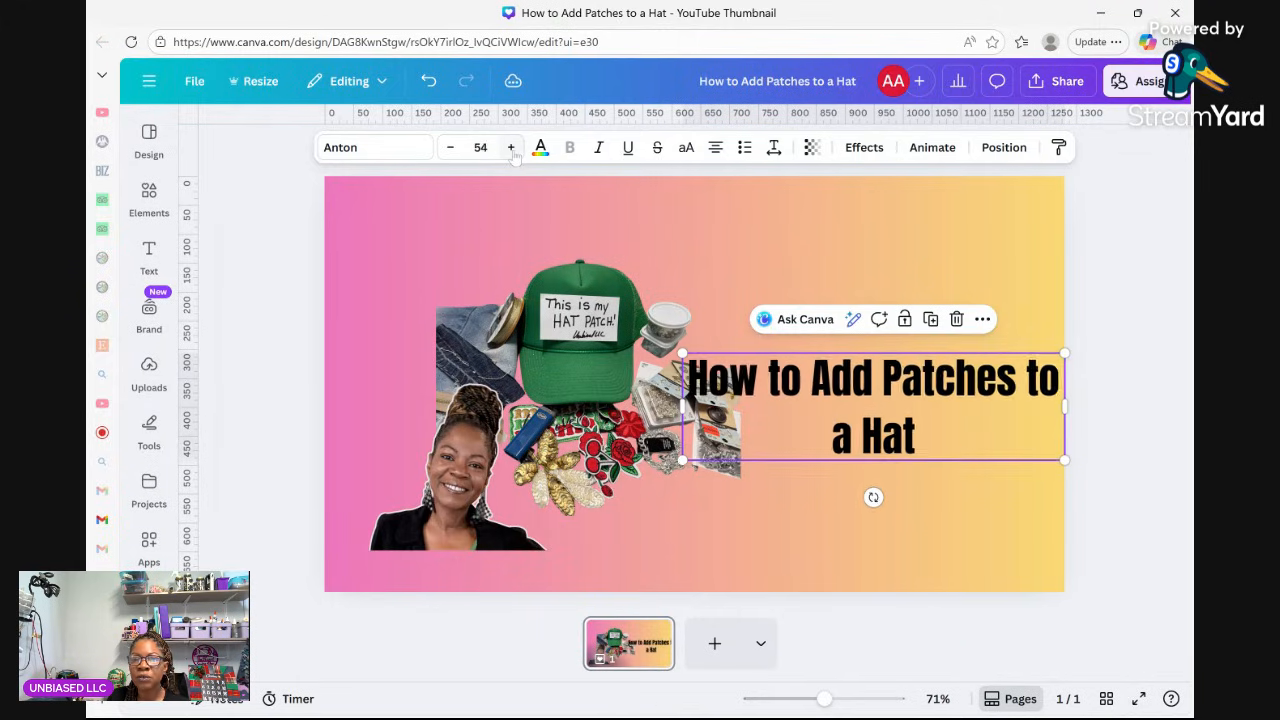
{"action": "left_click", "coordinate": [510, 147]}
{"action": "left_click", "coordinate": [510, 147]}
{"action": "left_click", "coordinate": [510, 147]}
{"action": "left_click", "coordinate": [510, 147]}
{"action": "left_click", "coordinate": [510, 147]}
{"action": "left_click", "coordinate": [510, 147]}
{"action": "left_click", "coordinate": [510, 147]}
{"action": "left_click", "coordinate": [510, 147]}
{"action": "left_click", "coordinate": [510, 147]}
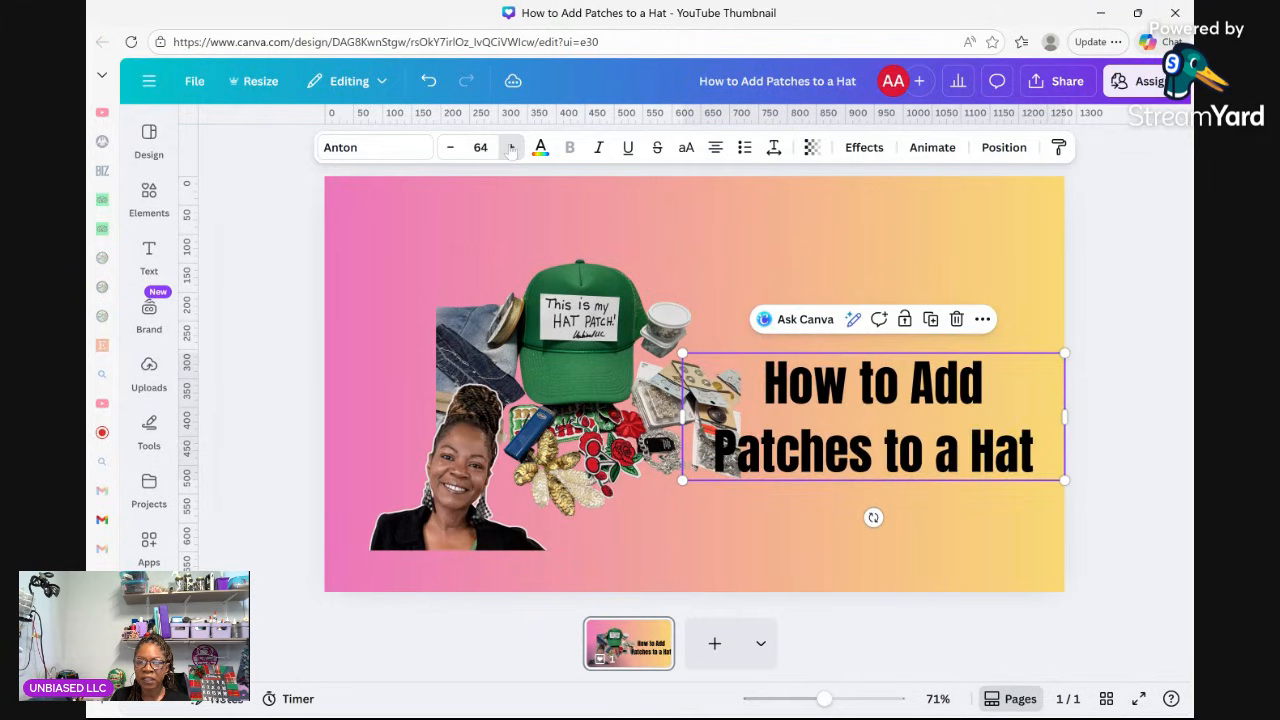
{"action": "left_click", "coordinate": [510, 147]}
{"action": "left_click", "coordinate": [510, 147]}
{"action": "left_click", "coordinate": [509, 147]}
{"action": "left_click", "coordinate": [509, 147]}
{"action": "left_click", "coordinate": [509, 147]}
{"action": "left_click", "coordinate": [509, 147]}
{"action": "left_click", "coordinate": [509, 147]}
{"action": "left_click", "coordinate": [509, 147]}
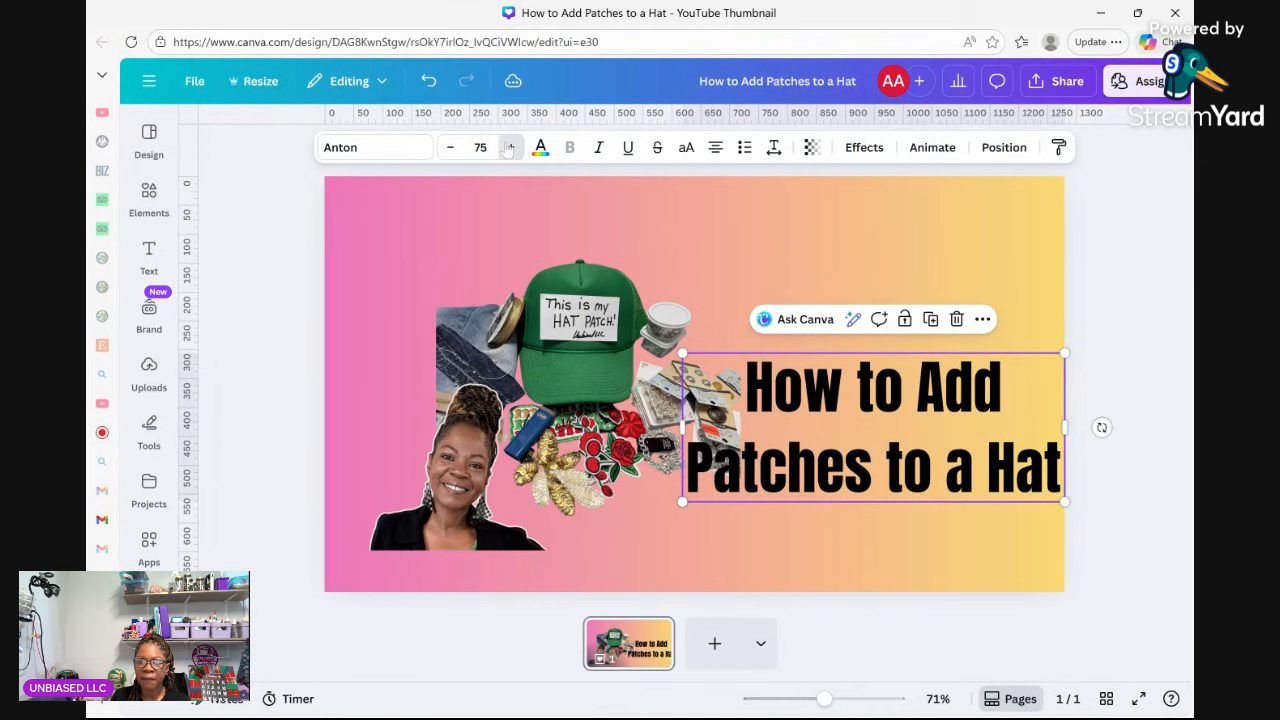
{"action": "left_click", "coordinate": [509, 147]}
{"action": "left_click", "coordinate": [509, 147]}
{"action": "left_click", "coordinate": [509, 147]}
{"action": "left_click", "coordinate": [509, 147]}
{"action": "left_click", "coordinate": [509, 147]}
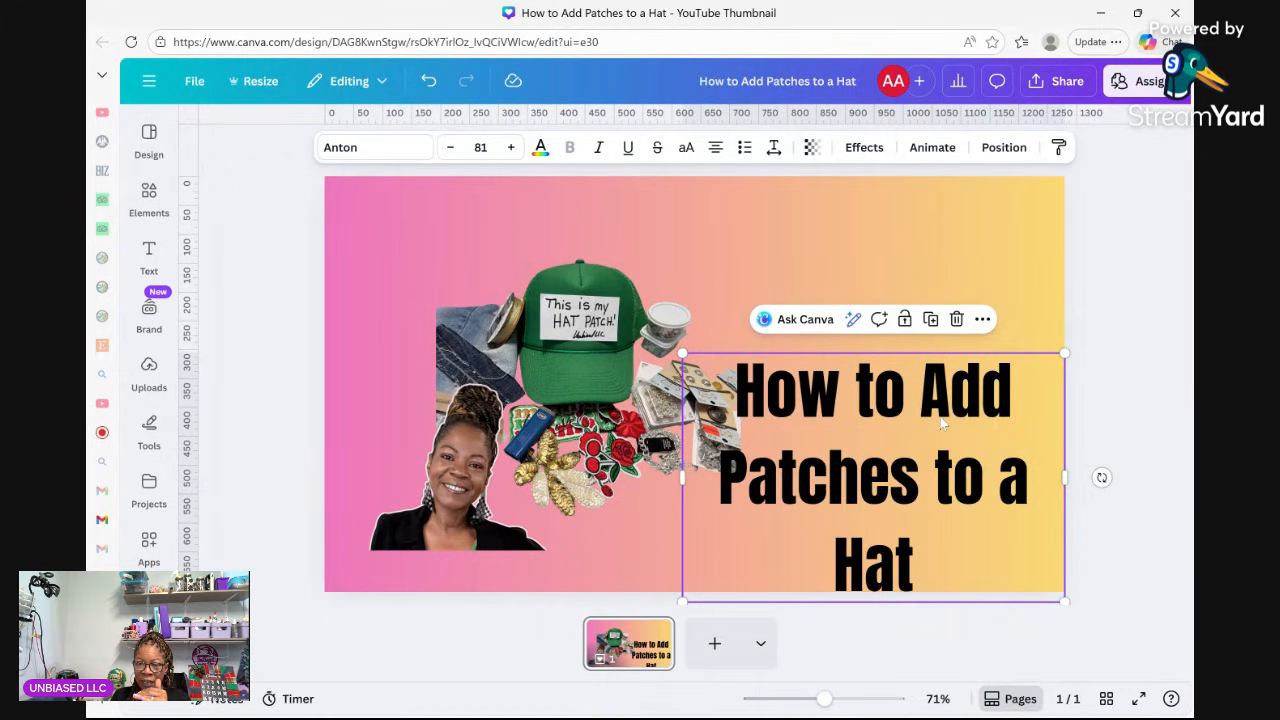
{"action": "left_click_drag", "start_coordinate": [940, 424], "coordinate": [930, 320]}
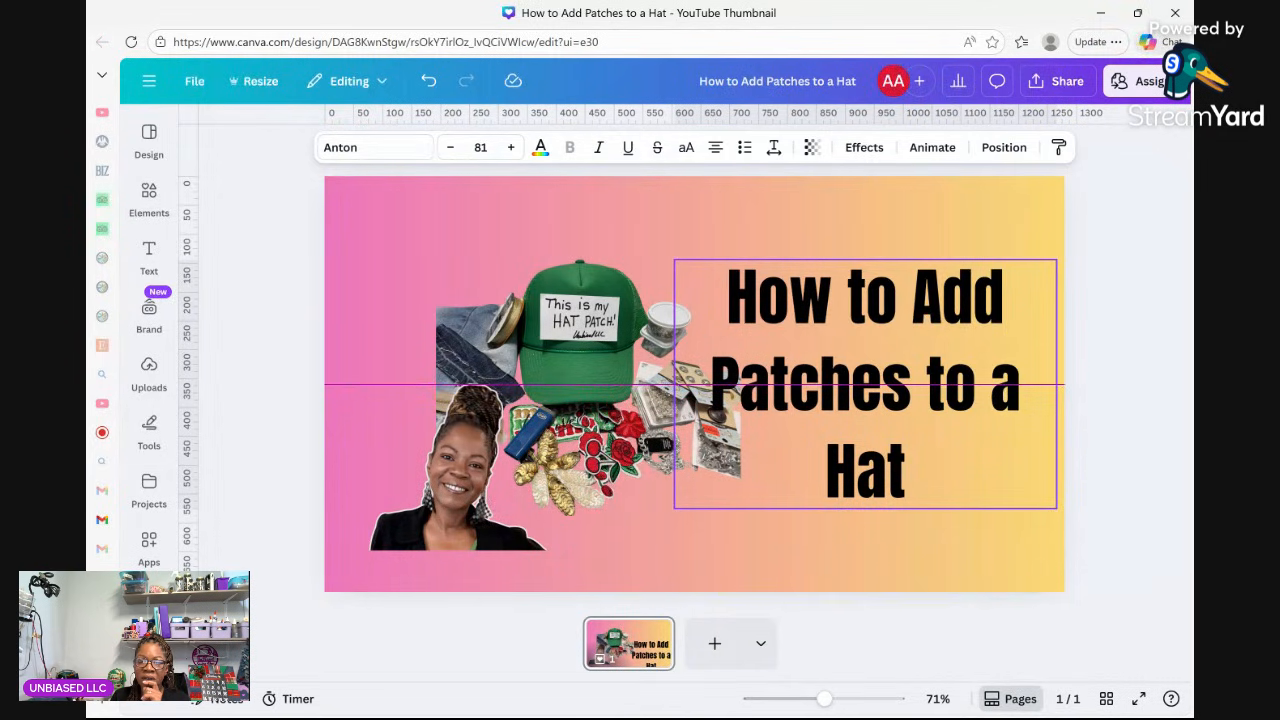
{"action": "left_click_drag", "start_coordinate": [883, 294], "coordinate": [883, 294]}
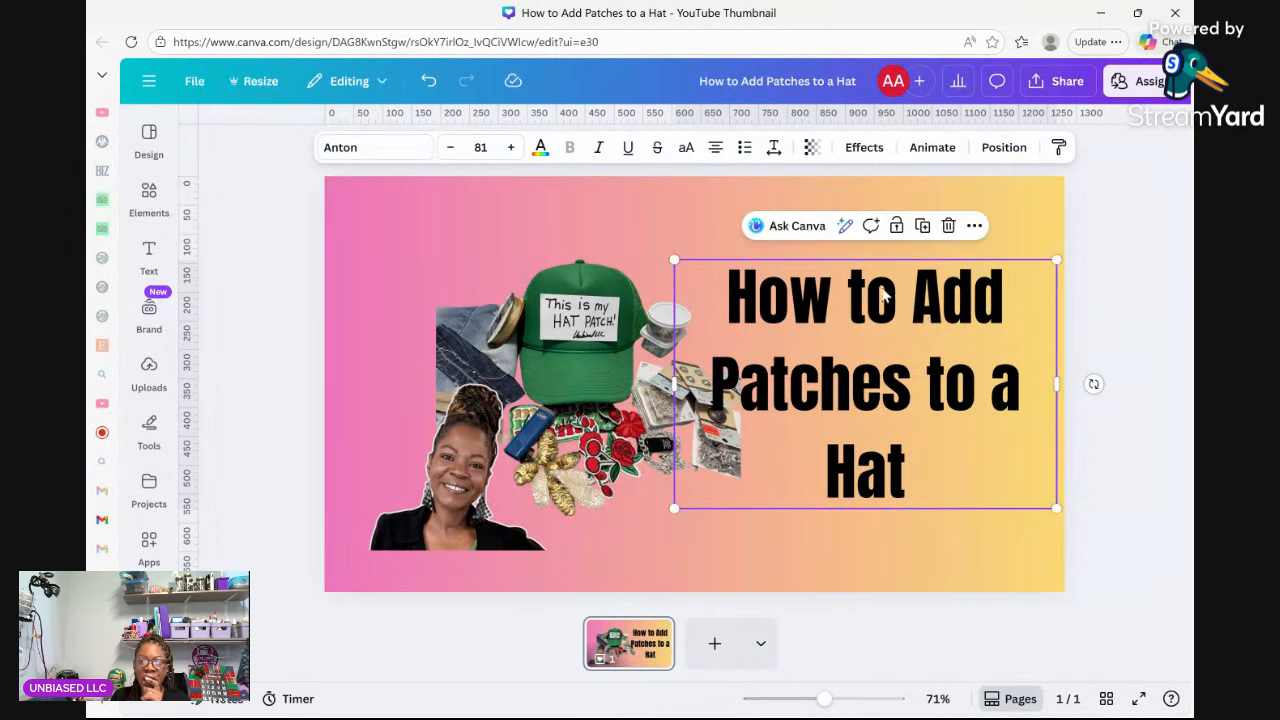
Change the page background from the pink-yellow gradient to plain white.
{"action": "left_click", "coordinate": [341, 222]}
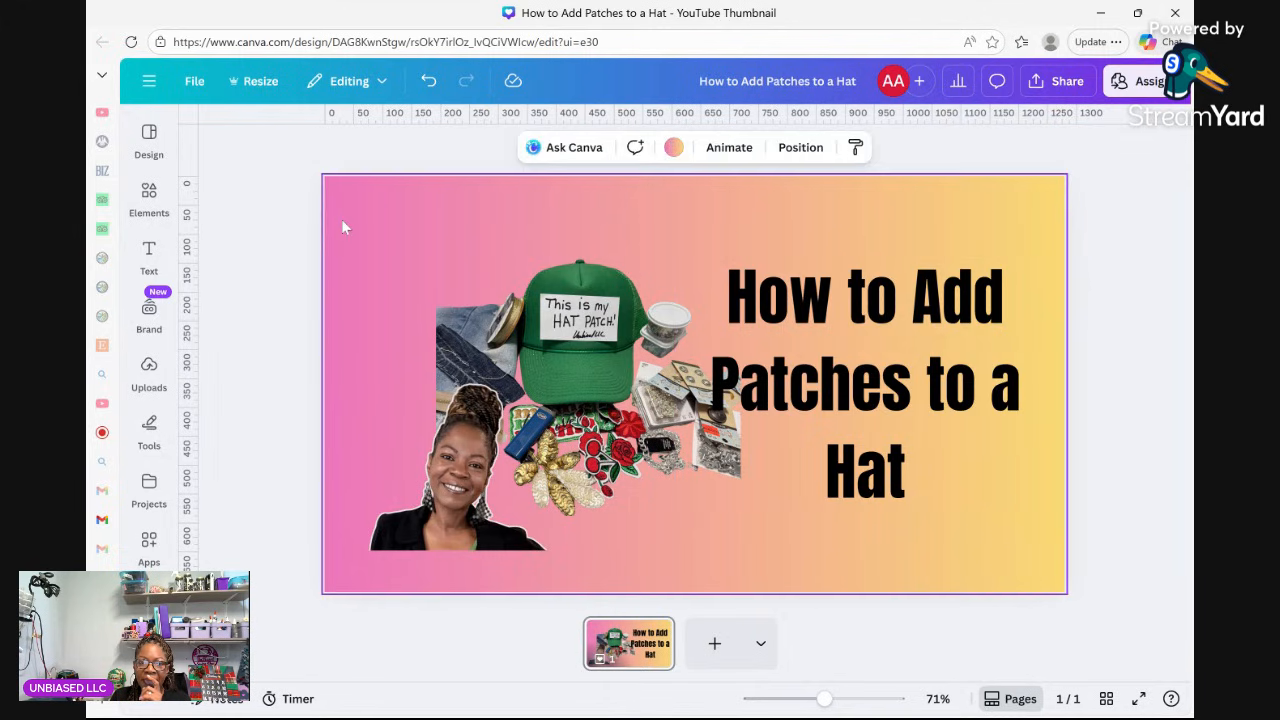
{"action": "left_click", "coordinate": [675, 149]}
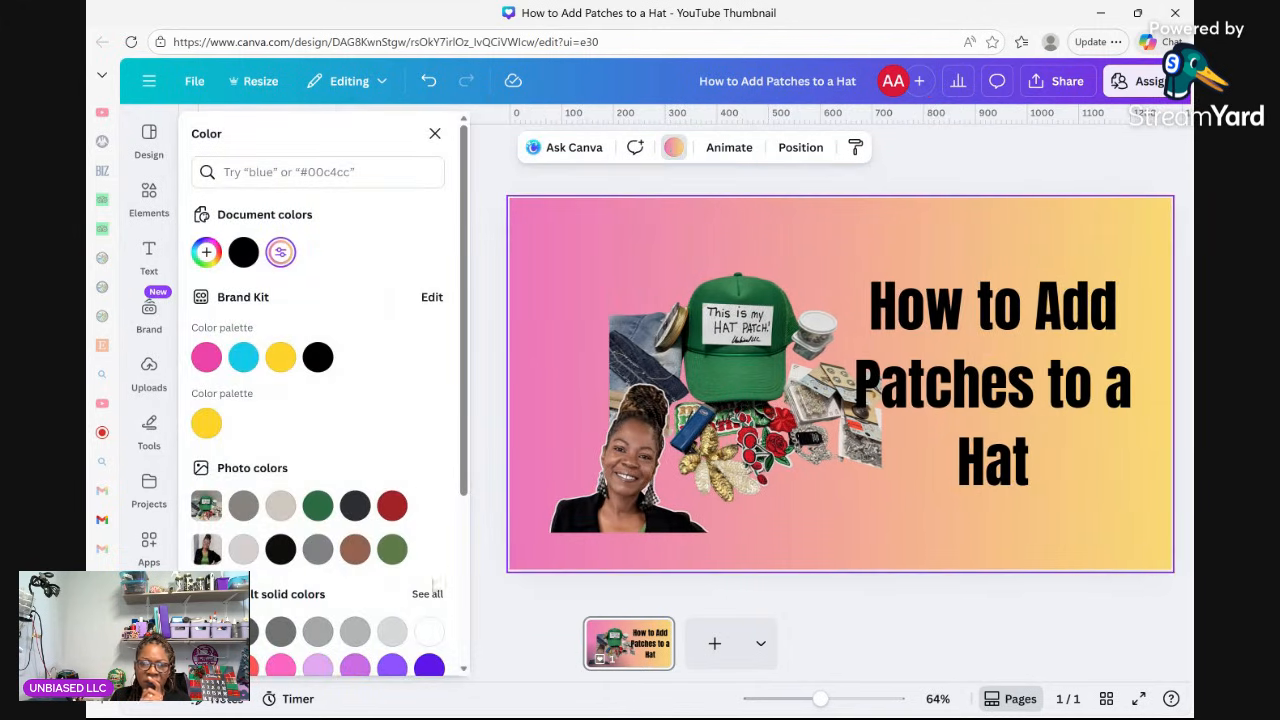
{"action": "left_click", "coordinate": [429, 631]}
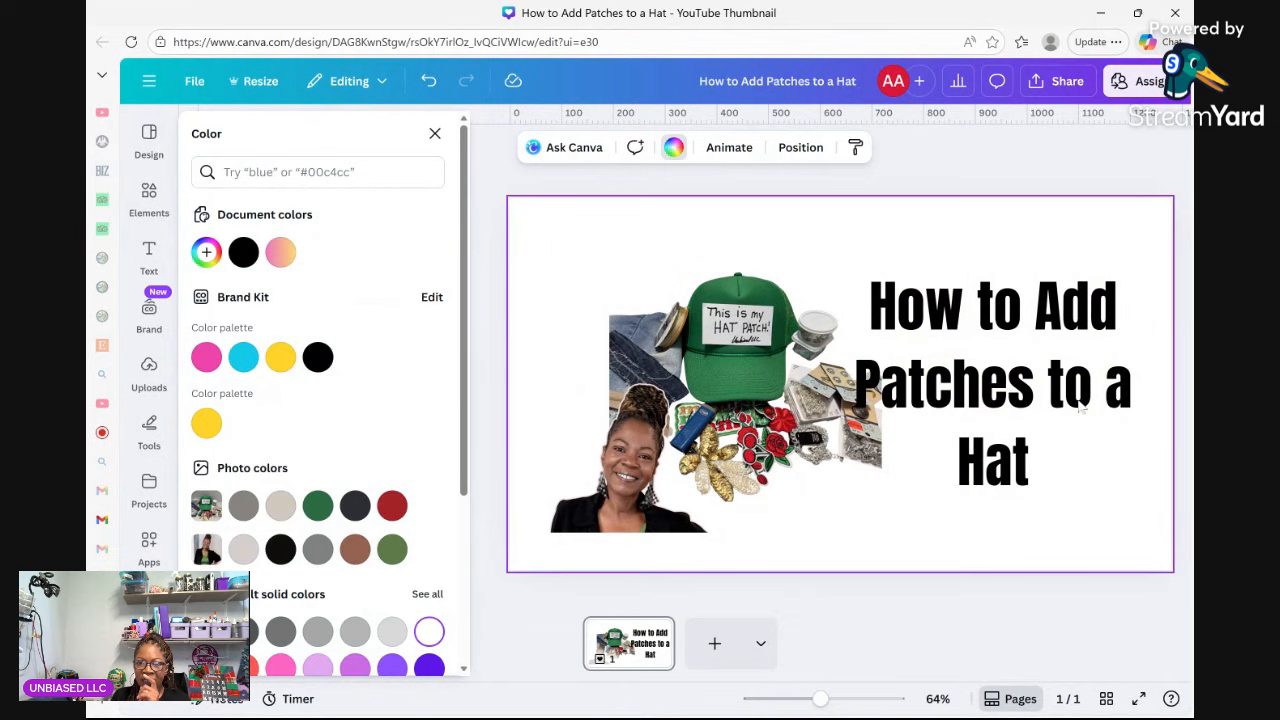
Shift the title slightly left so it sits just right of the collage.
{"action": "left_click", "coordinate": [986, 332]}
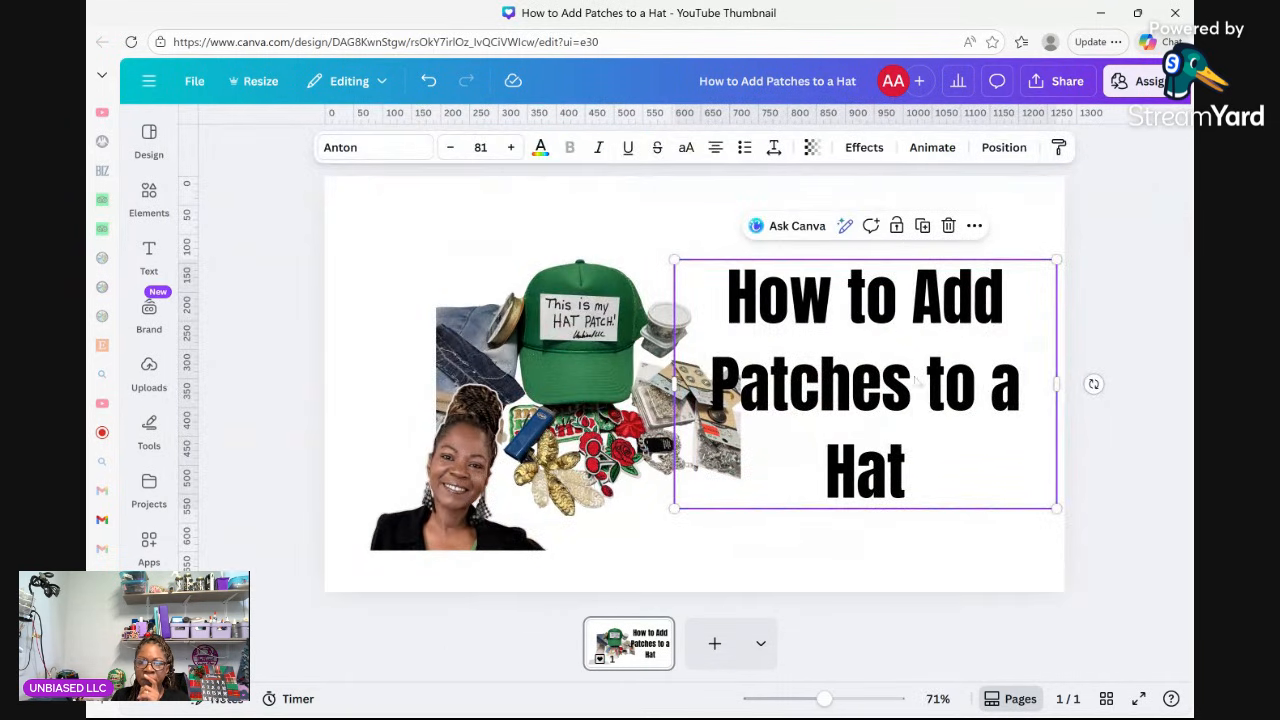
{"action": "left_click_drag", "start_coordinate": [886, 399], "coordinate": [886, 392]}
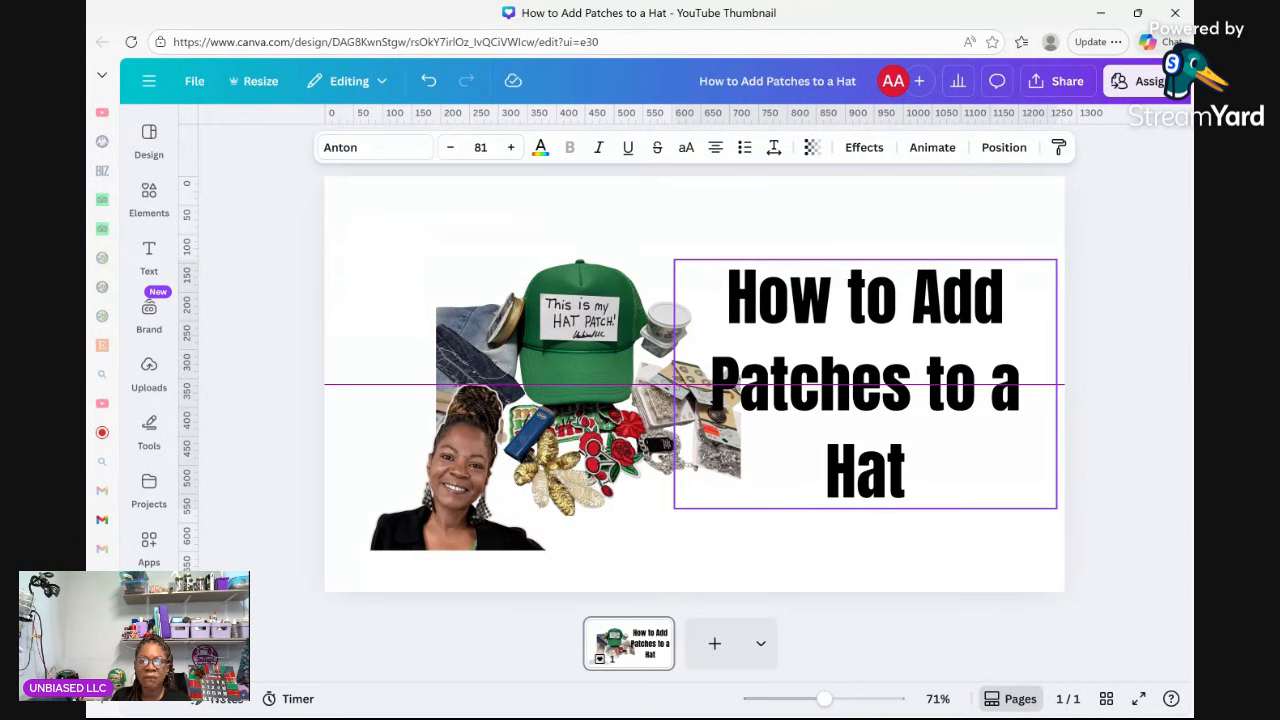
{"action": "left_click_drag", "start_coordinate": [884, 393], "coordinate": [764, 396]}
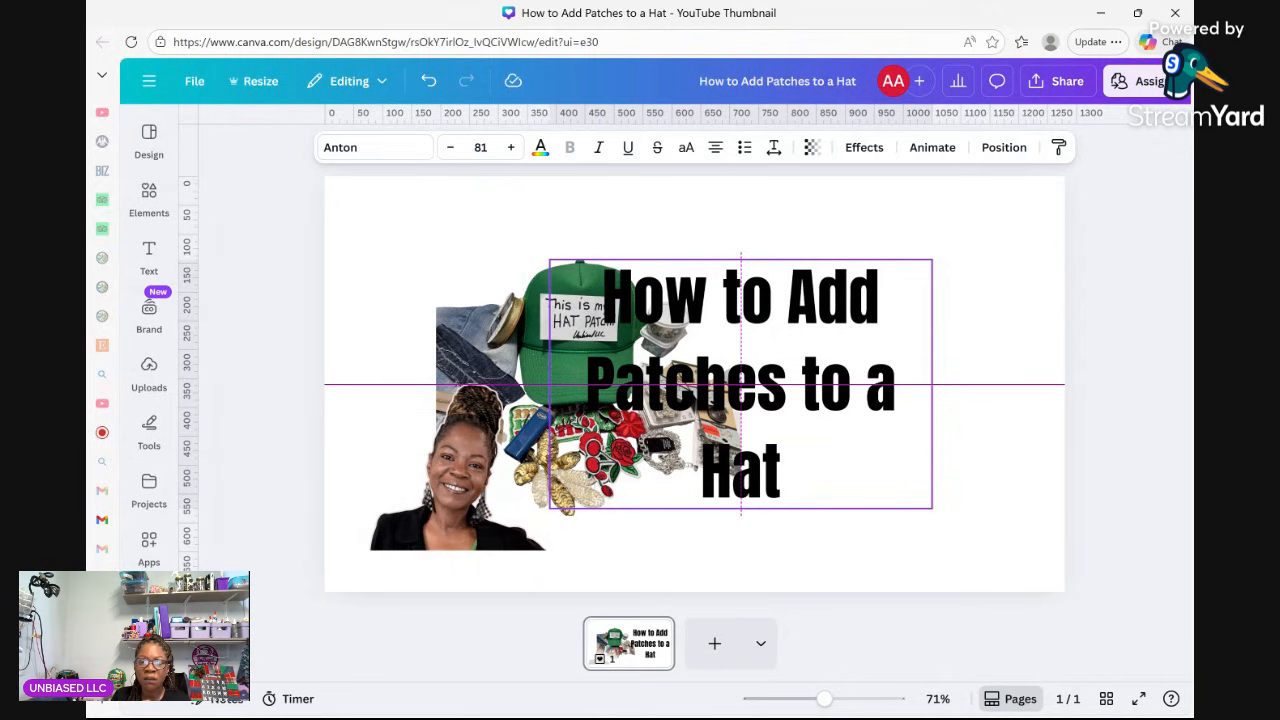
{"action": "left_click_drag", "start_coordinate": [752, 396], "coordinate": [854, 396]}
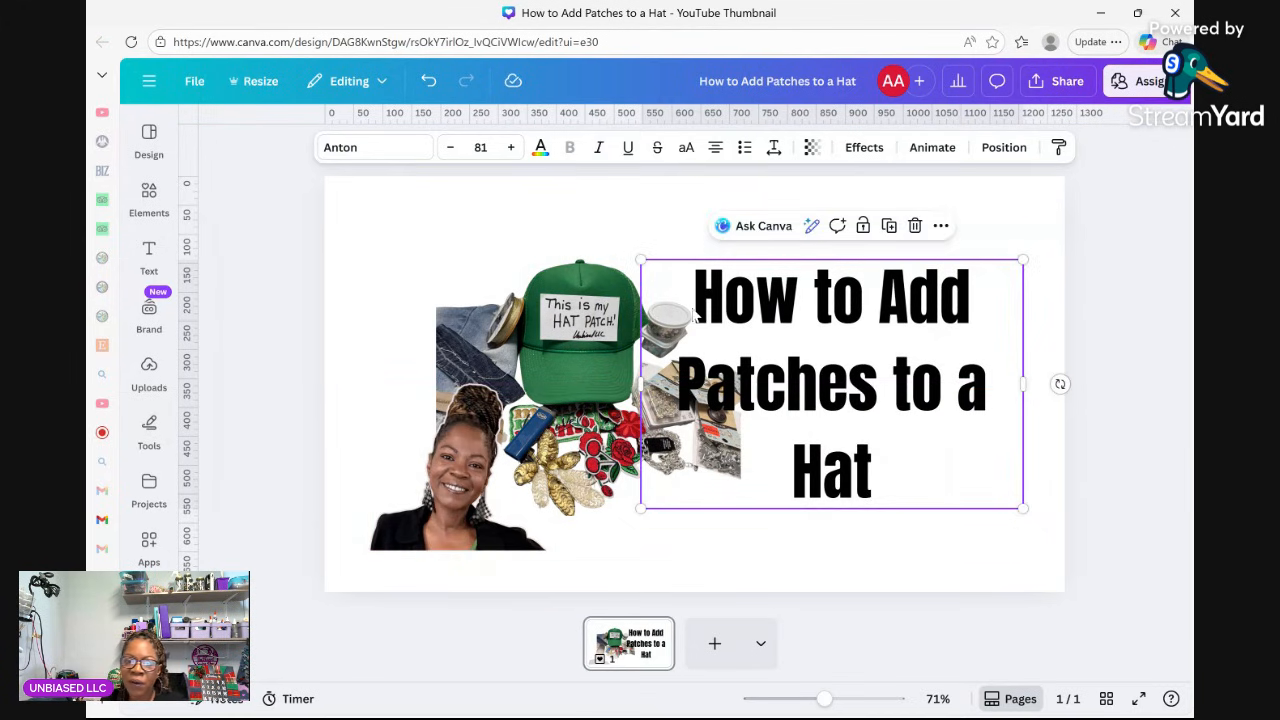
Shrink the hat collage and nudge it down-right, between the creator photo and title.
{"action": "left_click", "coordinate": [609, 357]}
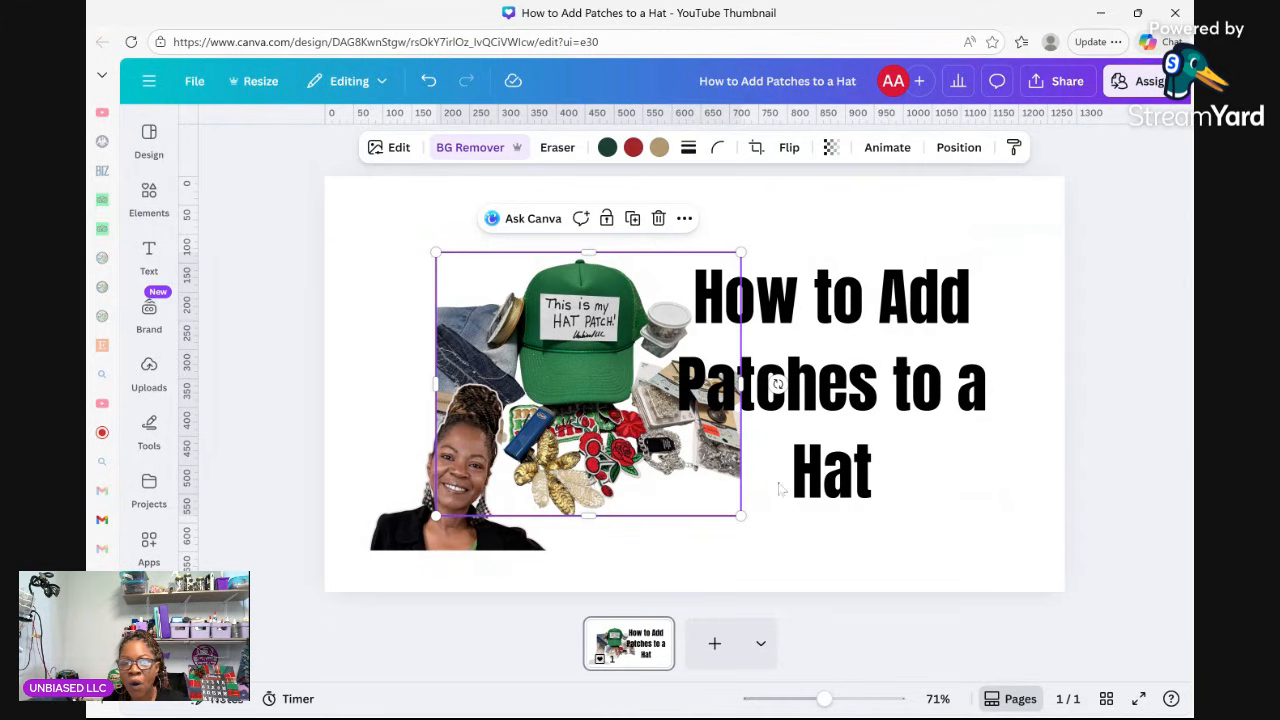
{"action": "left_click_drag", "start_coordinate": [748, 517], "coordinate": [669, 472]}
{"action": "left_click_drag", "start_coordinate": [557, 348], "coordinate": [562, 368]}
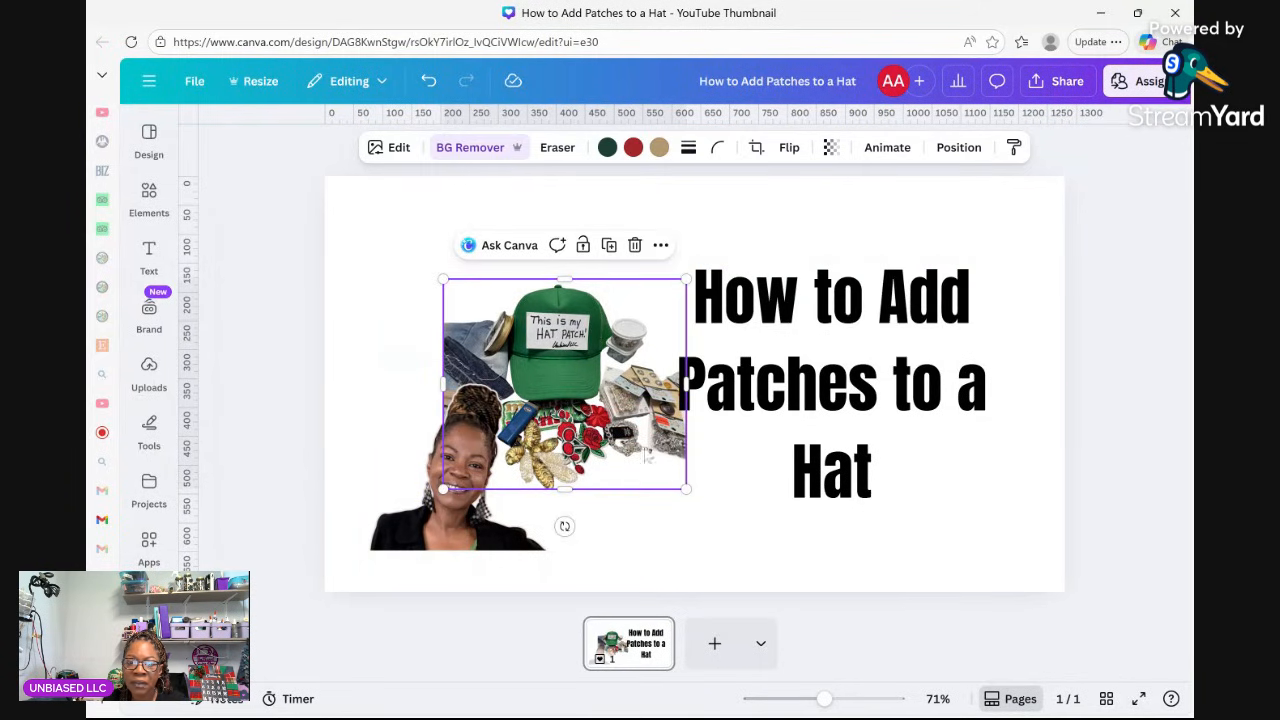
{"action": "left_click", "coordinate": [822, 398]}
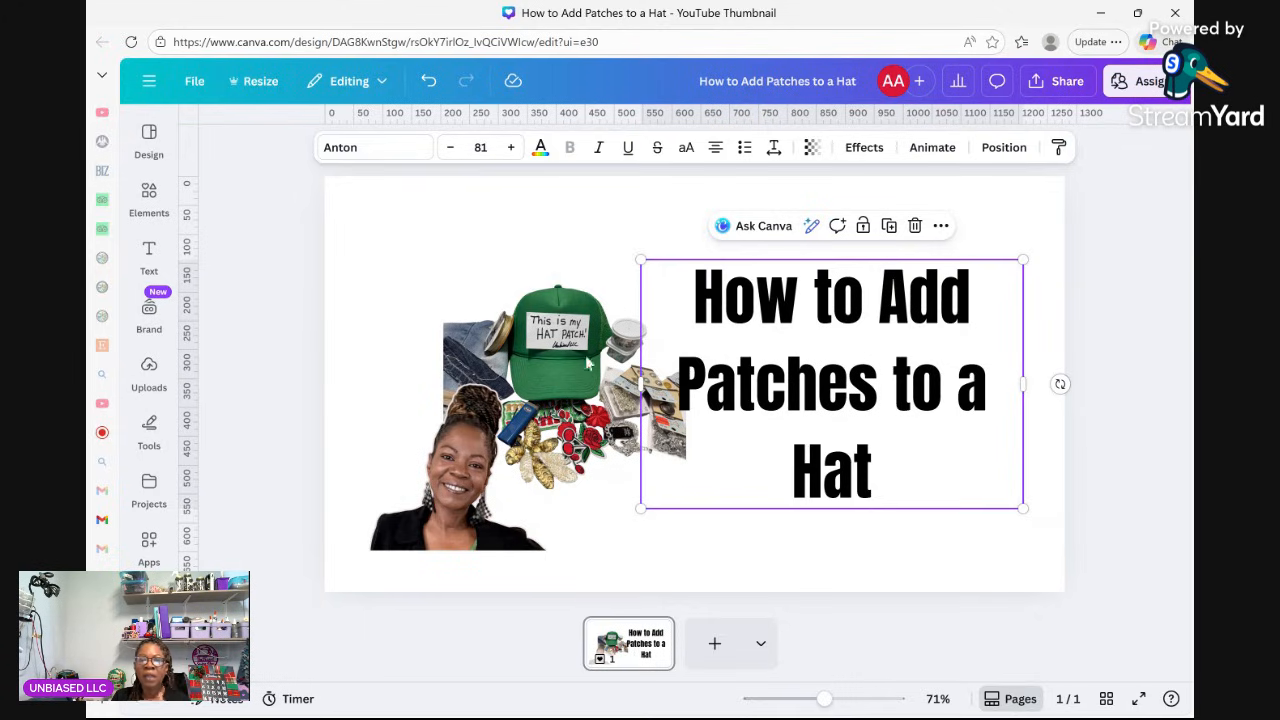
{"action": "left_click", "coordinate": [565, 219]}
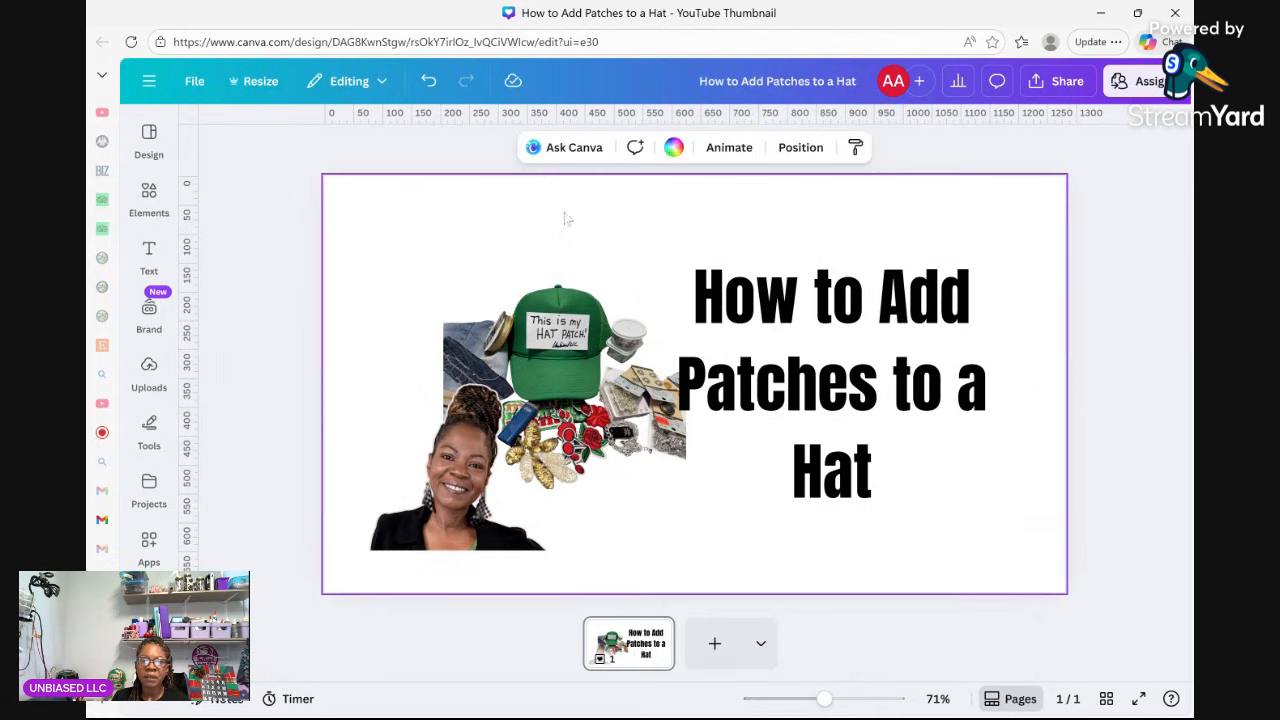
Fill the background with the light mint-green to light-blue gradient swatch.
{"action": "left_click", "coordinate": [673, 147]}
{"action": "scroll", "coordinate": [357, 595], "scroll_direction": "down", "scroll_amount": 3}
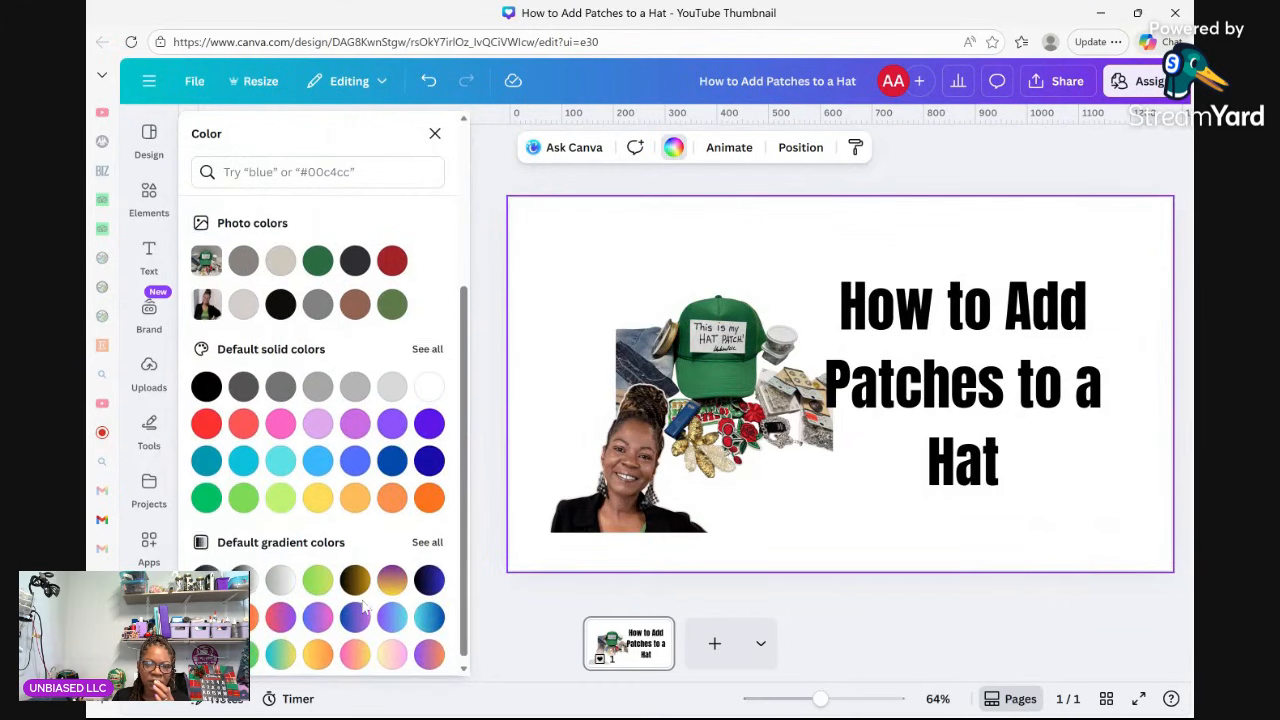
{"action": "left_click", "coordinate": [428, 535]}
{"action": "scroll", "coordinate": [400, 598], "scroll_direction": "down", "scroll_amount": 1}
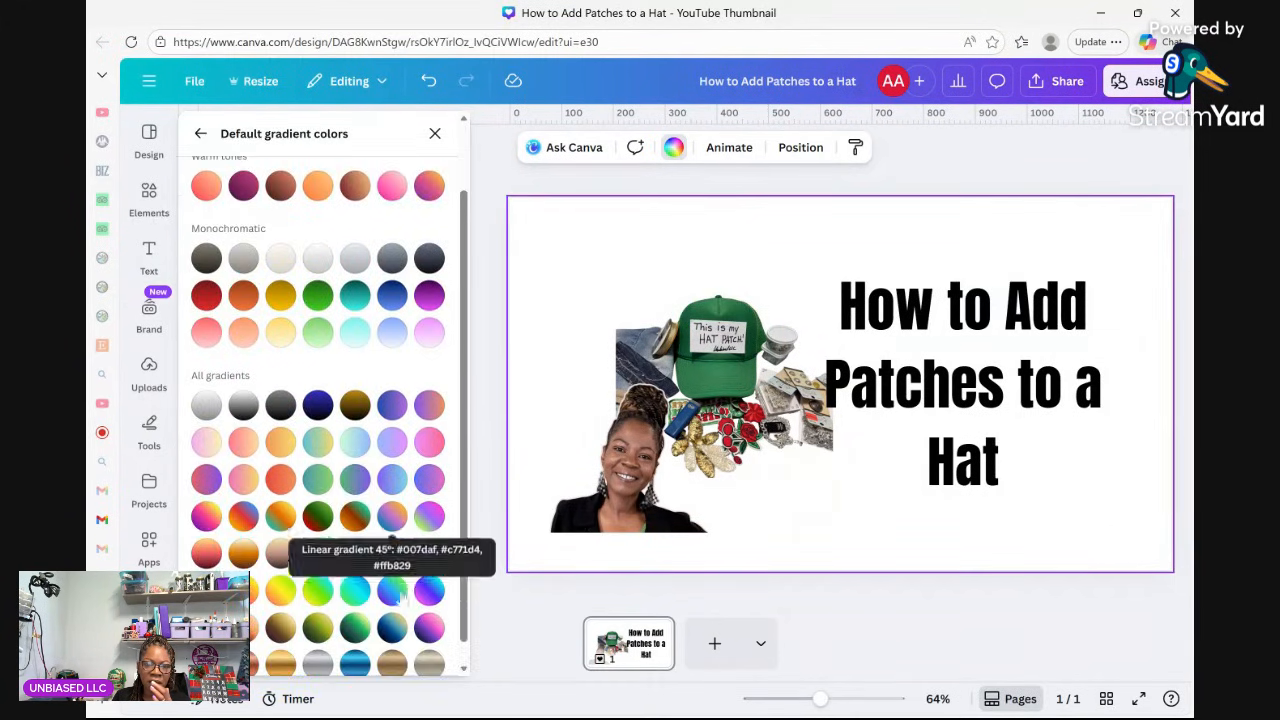
{"action": "left_click", "coordinate": [318, 441]}
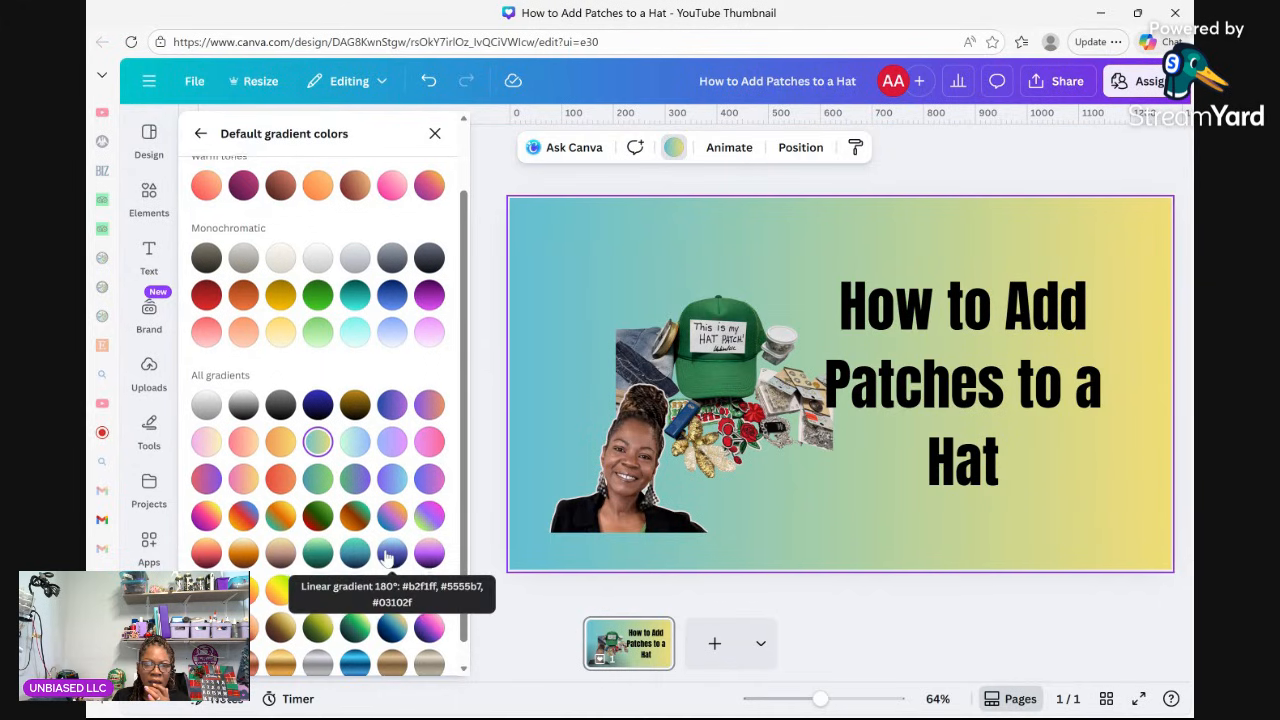
{"action": "scroll", "coordinate": [387, 553], "scroll_direction": "down", "scroll_amount": 1}
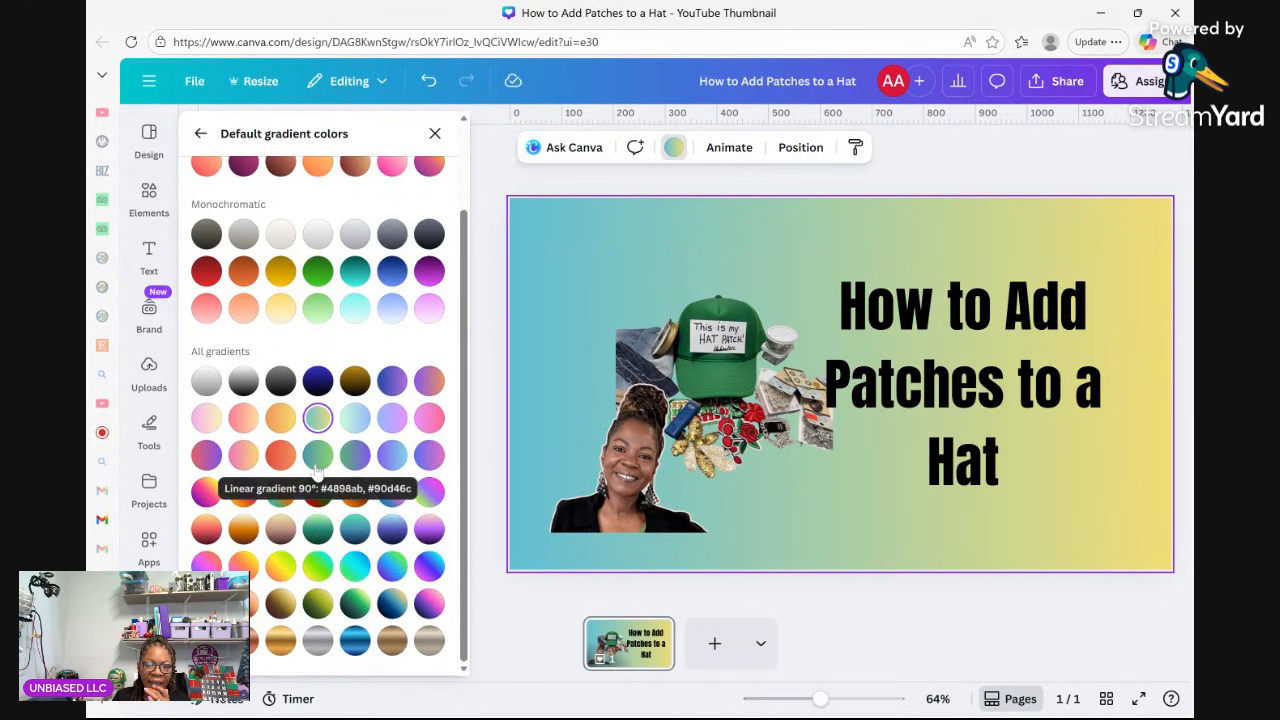
{"action": "left_click", "coordinate": [355, 420]}
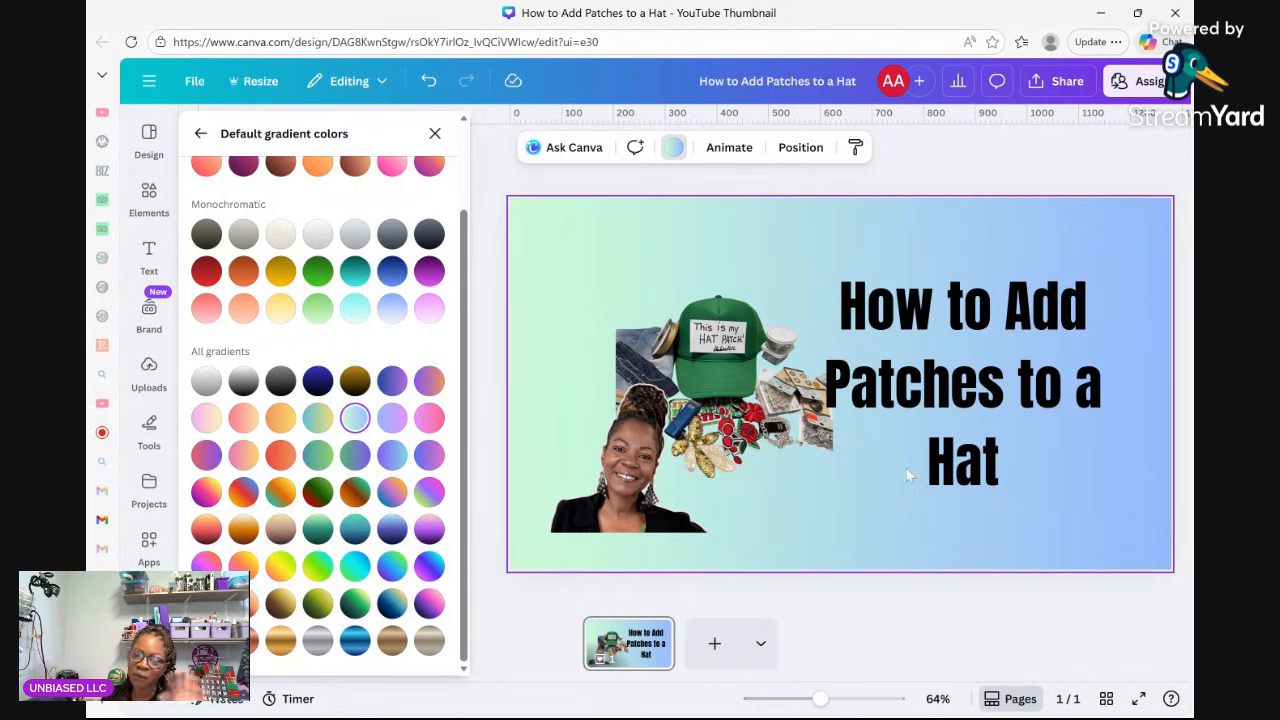
{"action": "left_click", "coordinate": [1022, 410]}
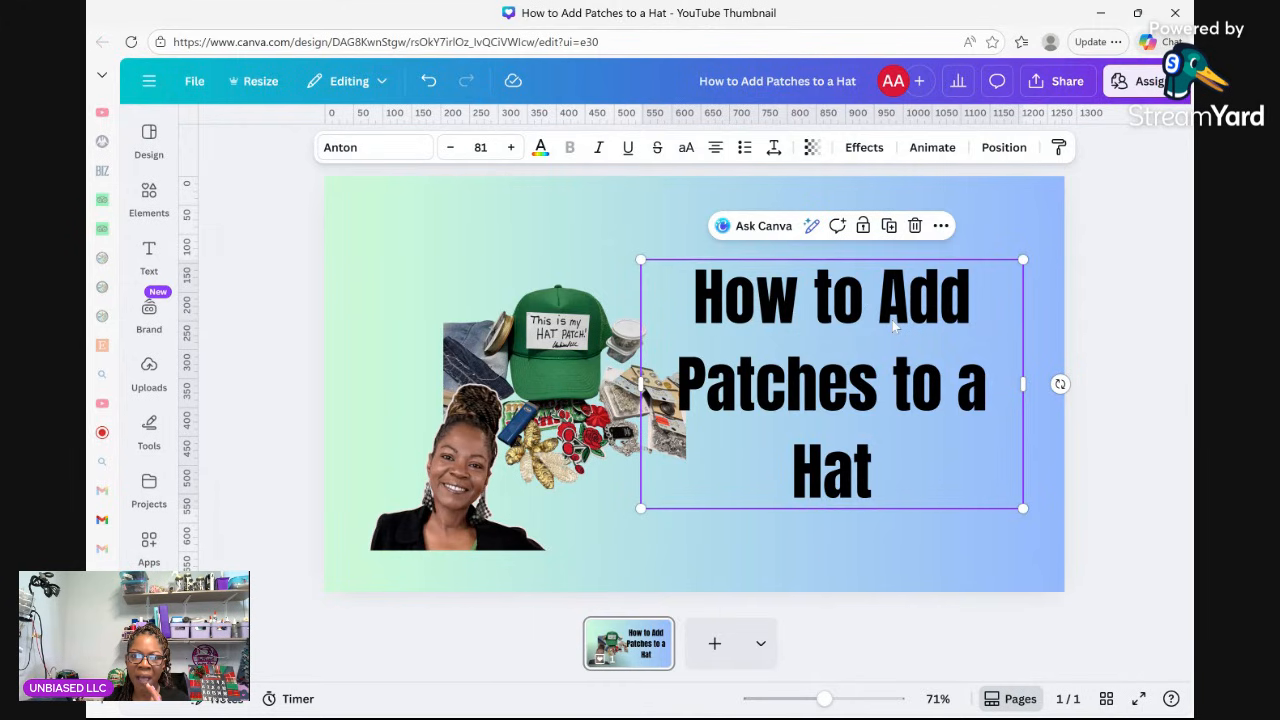
Add a white Outline effect to the Anton title, thickness 20.
{"action": "left_click", "coordinate": [862, 147]}
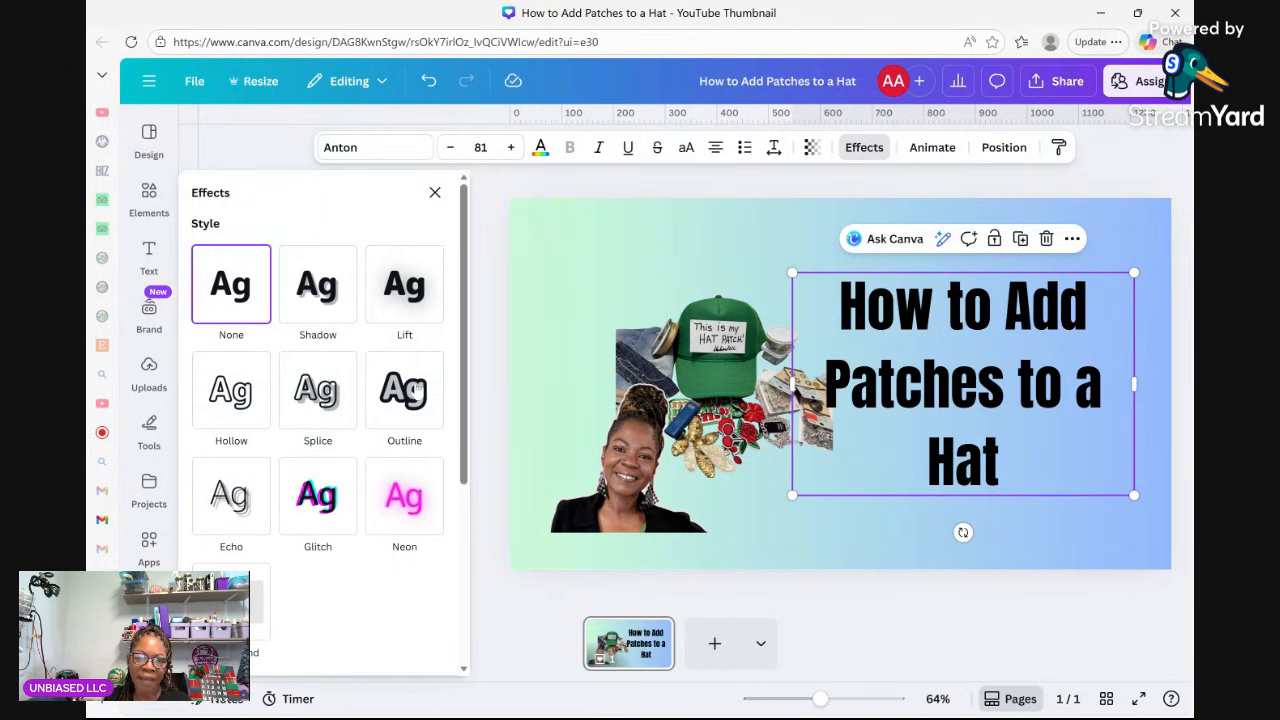
{"action": "left_click", "coordinate": [419, 389]}
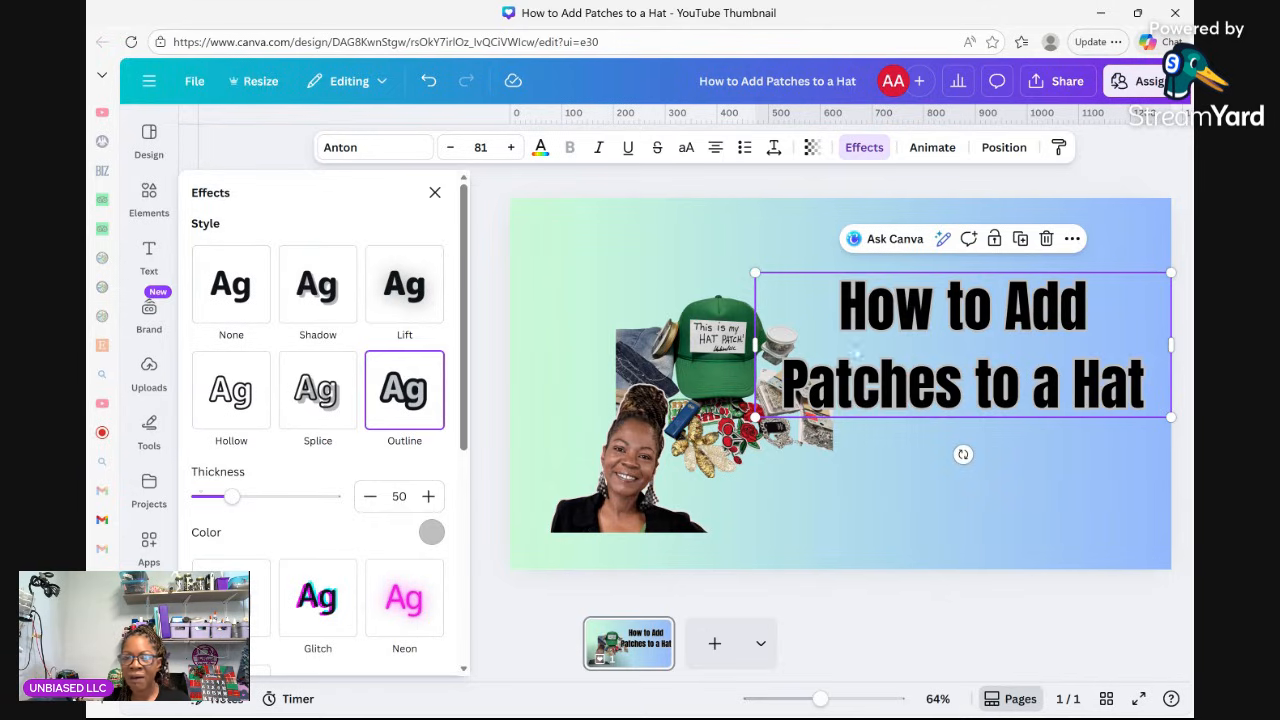
{"action": "left_click", "coordinate": [431, 532]}
{"action": "scroll", "coordinate": [404, 400], "scroll_direction": "down", "scroll_amount": 3}
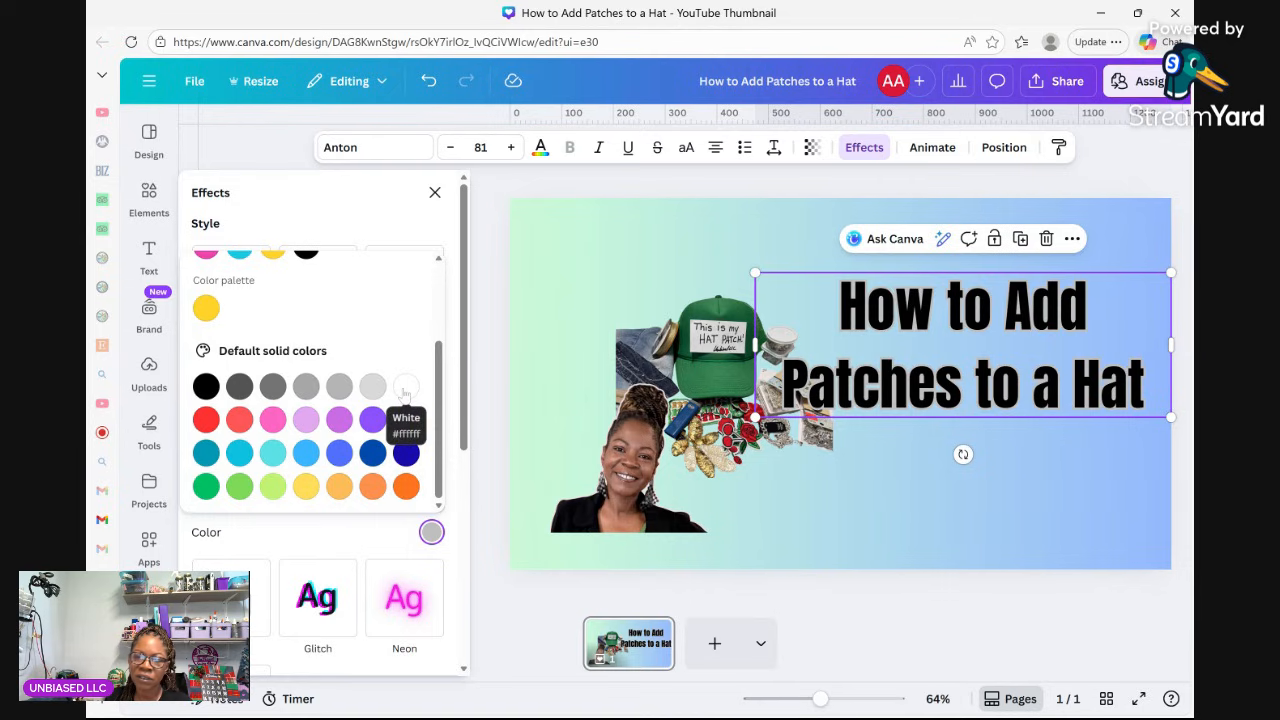
{"action": "left_click", "coordinate": [405, 387]}
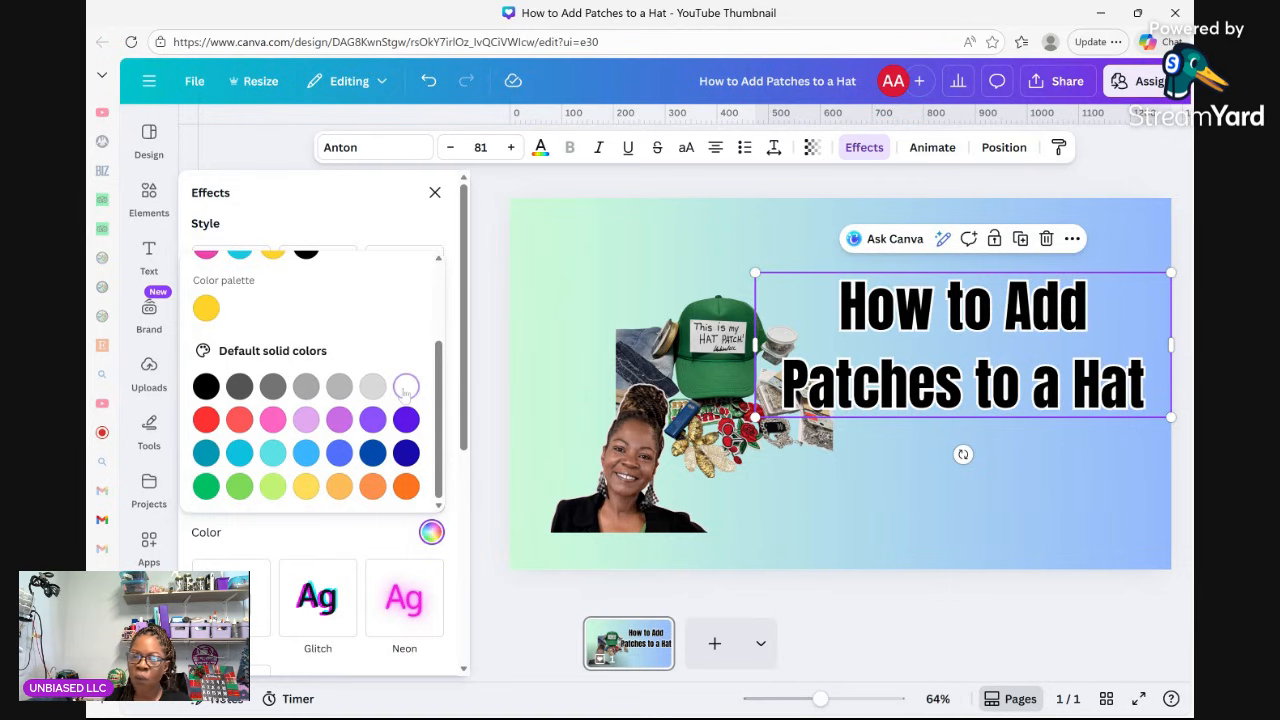
{"action": "left_click", "coordinate": [462, 454]}
{"action": "scroll", "coordinate": [462, 454], "scroll_direction": "down", "scroll_amount": 1}
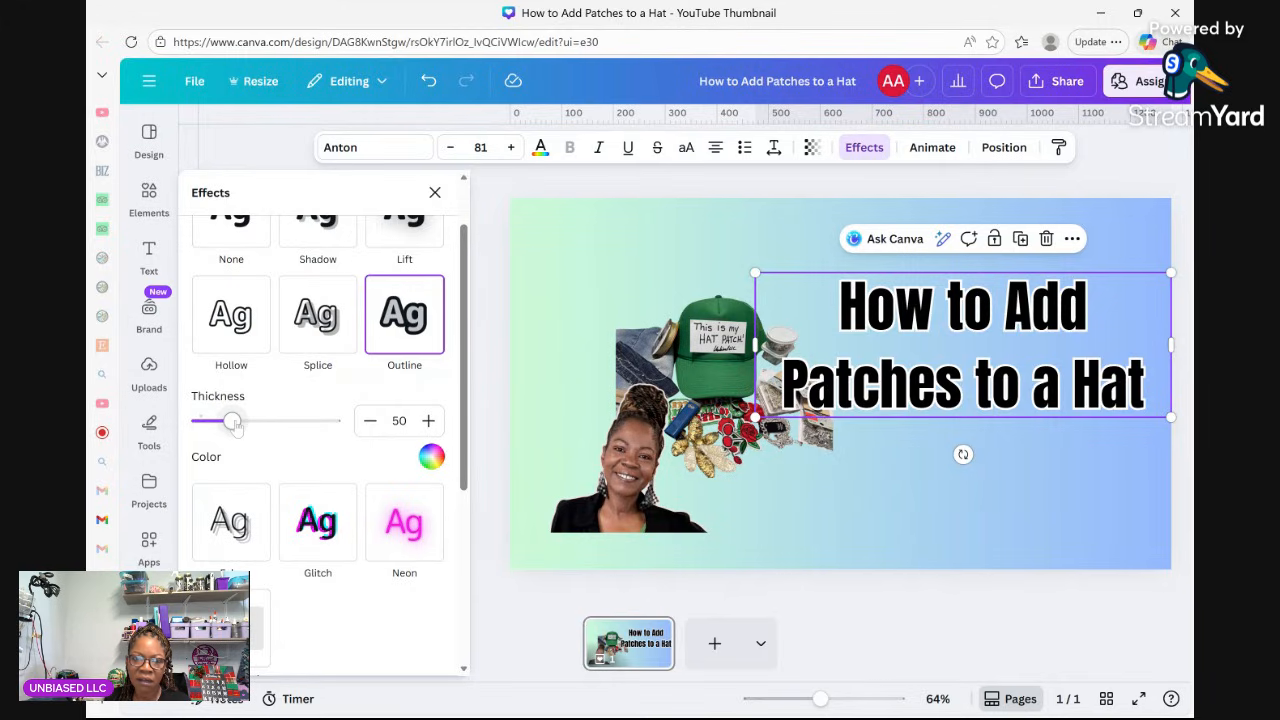
{"action": "left_click_drag", "start_coordinate": [234, 424], "coordinate": [212, 421]}
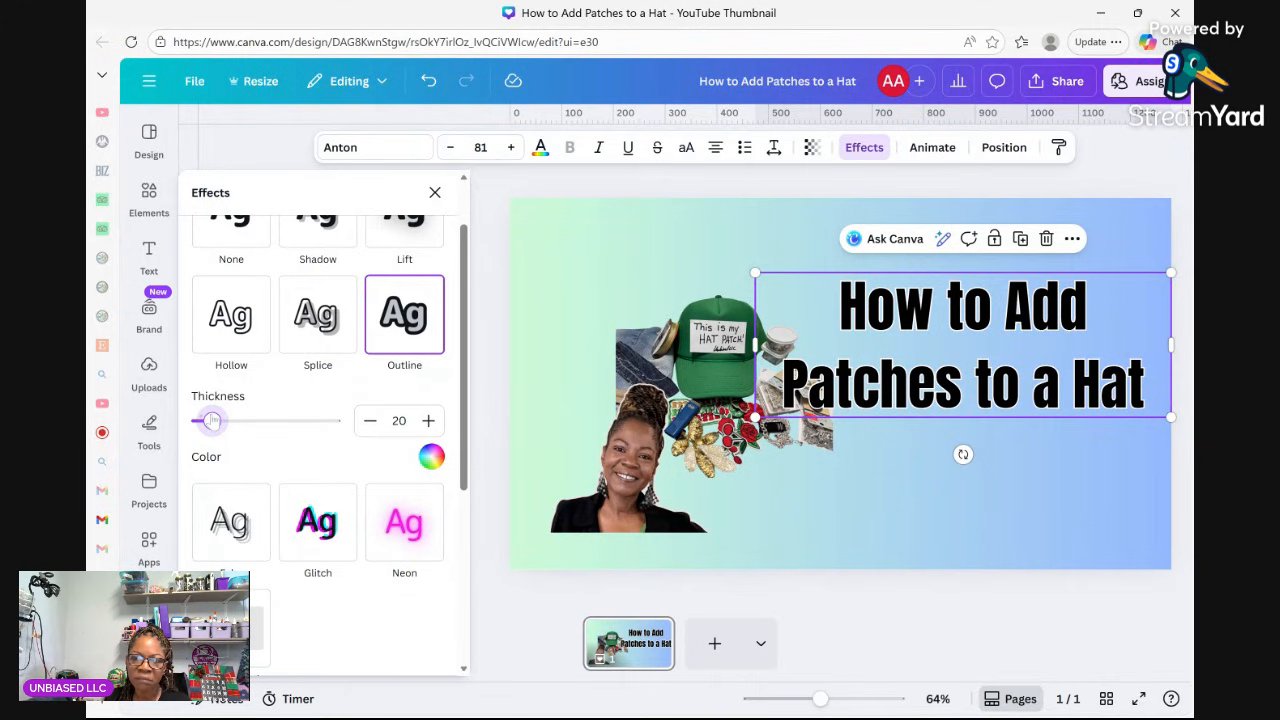
{"action": "left_click", "coordinate": [561, 249]}
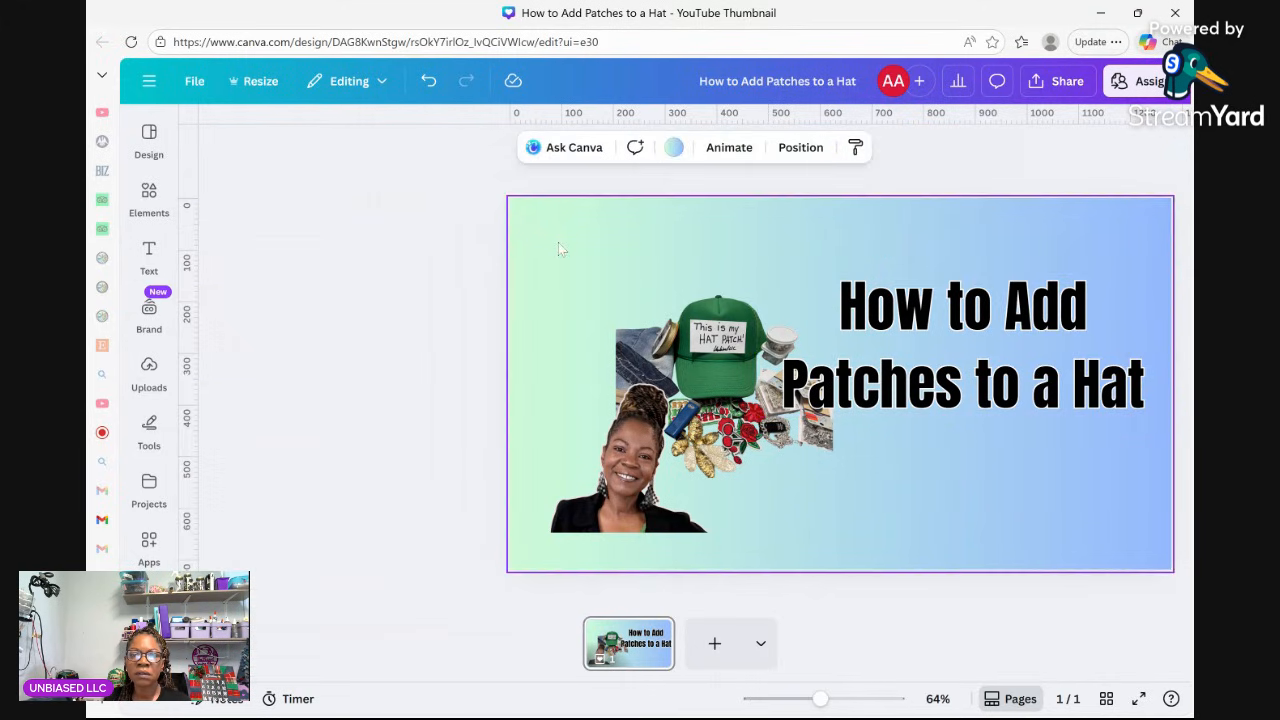
Increase the title's font size to 93.
{"action": "left_click", "coordinate": [855, 330]}
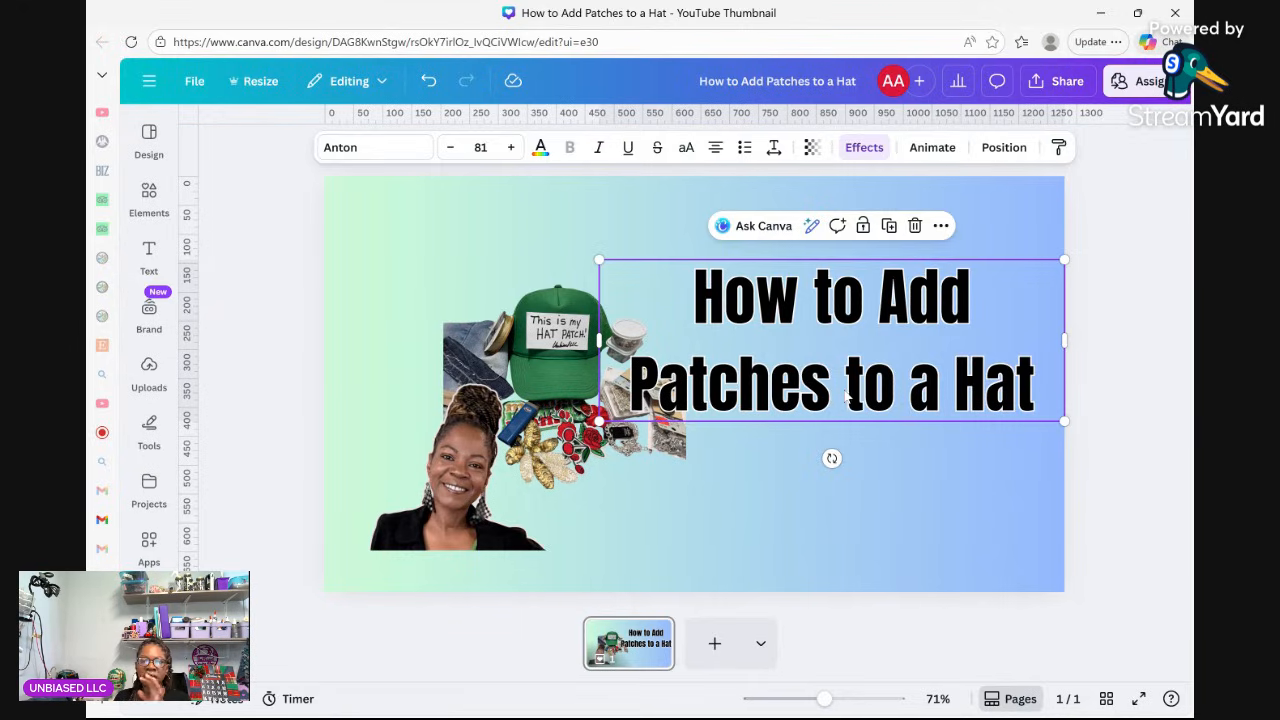
{"action": "left_click", "coordinate": [511, 147]}
{"action": "left_click", "coordinate": [511, 147]}
{"action": "left_click", "coordinate": [511, 147]}
{"action": "left_click", "coordinate": [511, 147]}
{"action": "left_click", "coordinate": [511, 147]}
{"action": "left_click", "coordinate": [511, 147]}
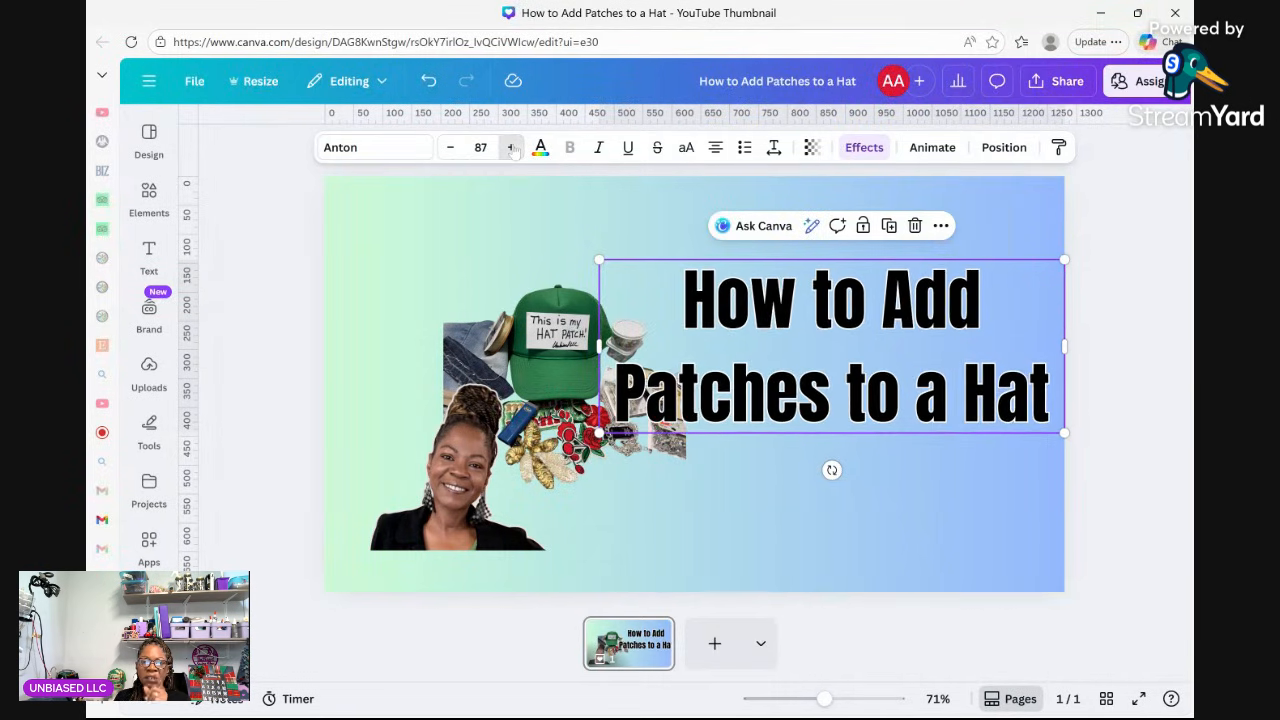
{"action": "left_click", "coordinate": [511, 147]}
{"action": "left_click", "coordinate": [511, 147]}
{"action": "left_click", "coordinate": [511, 147]}
{"action": "left_click", "coordinate": [511, 147]}
{"action": "left_click", "coordinate": [511, 147]}
{"action": "left_click", "coordinate": [511, 147]}
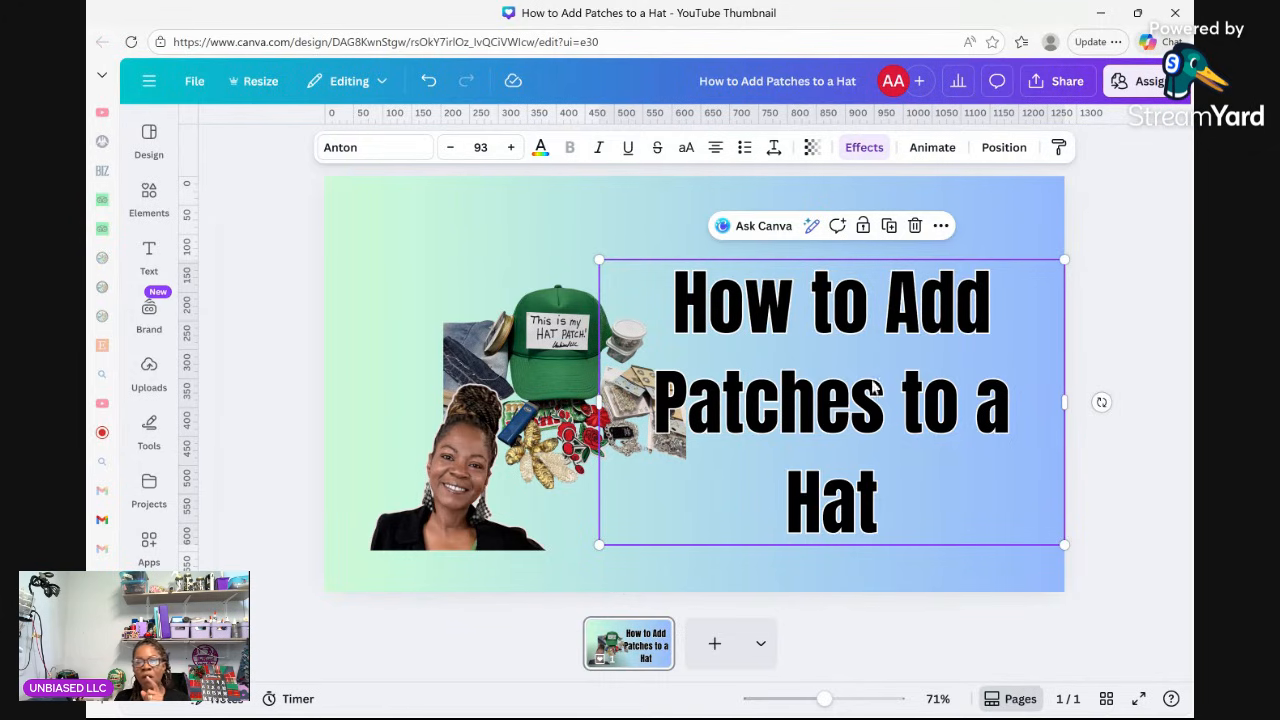
Shrink the heading box to font size 84.7 and recentre it right of the hat collage.
{"action": "left_click", "coordinate": [1042, 223]}
{"action": "left_click", "coordinate": [994, 404]}
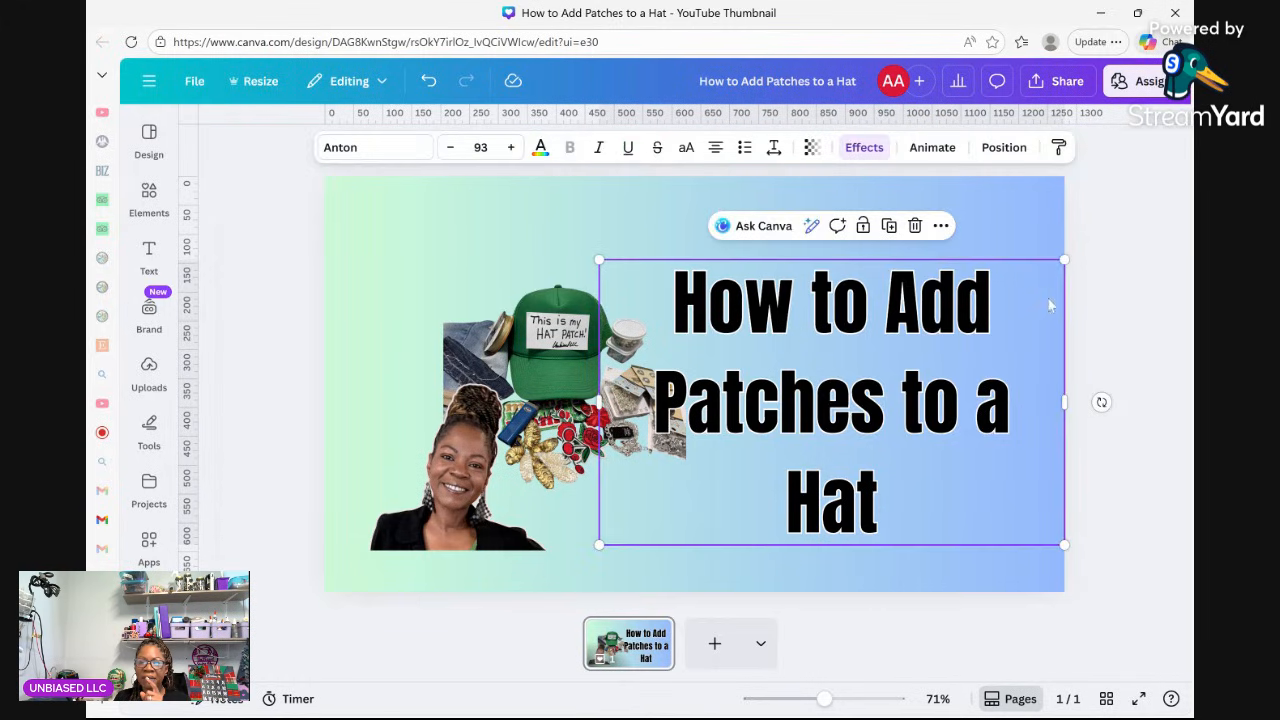
{"action": "left_click_drag", "start_coordinate": [1064, 260], "coordinate": [1022, 285]}
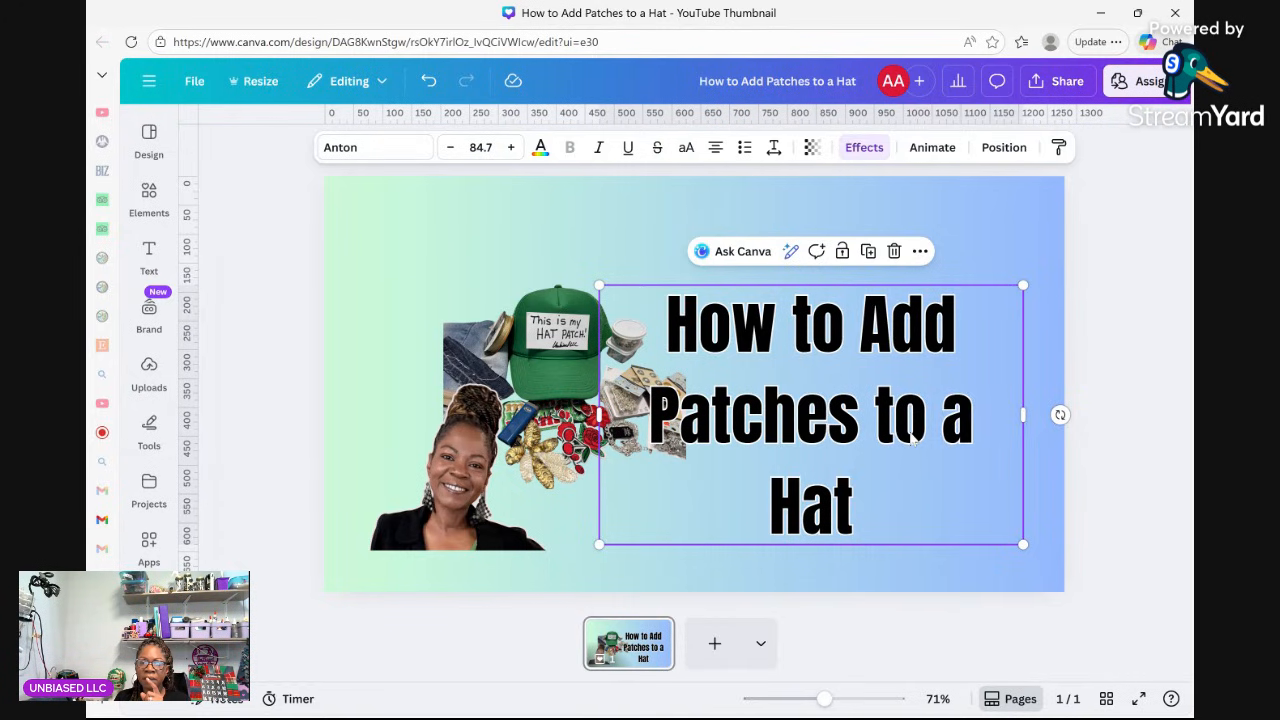
{"action": "left_click_drag", "start_coordinate": [911, 437], "coordinate": [908, 397]}
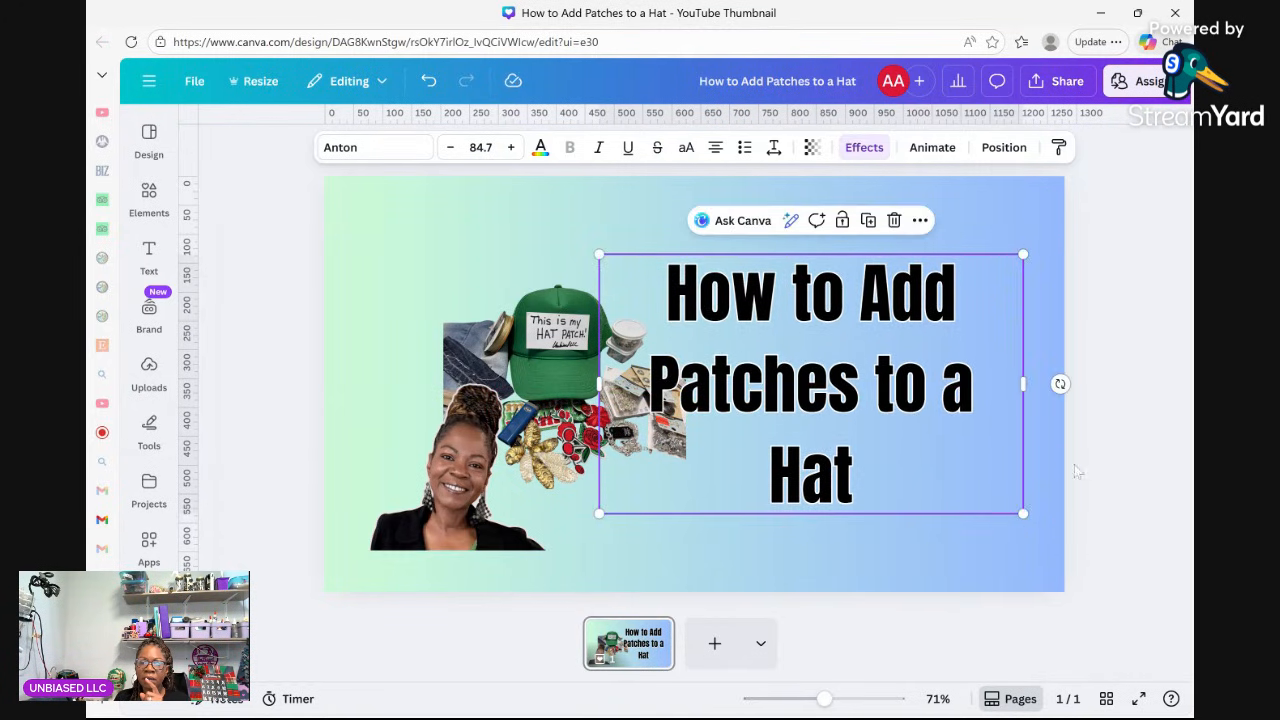
{"action": "left_click", "coordinate": [845, 568]}
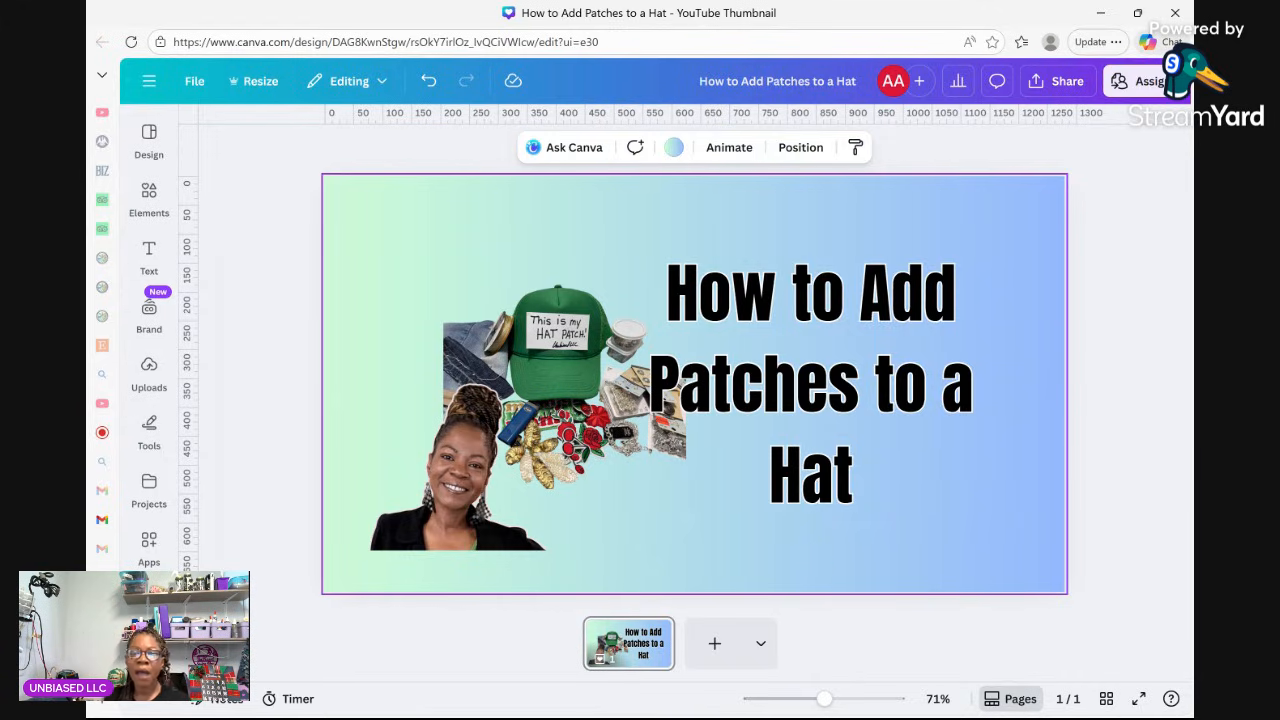
Search Elements for 'youtube subscribe' and show all Graphics results.
{"action": "left_click", "coordinate": [149, 140]}
{"action": "left_click", "coordinate": [149, 198]}
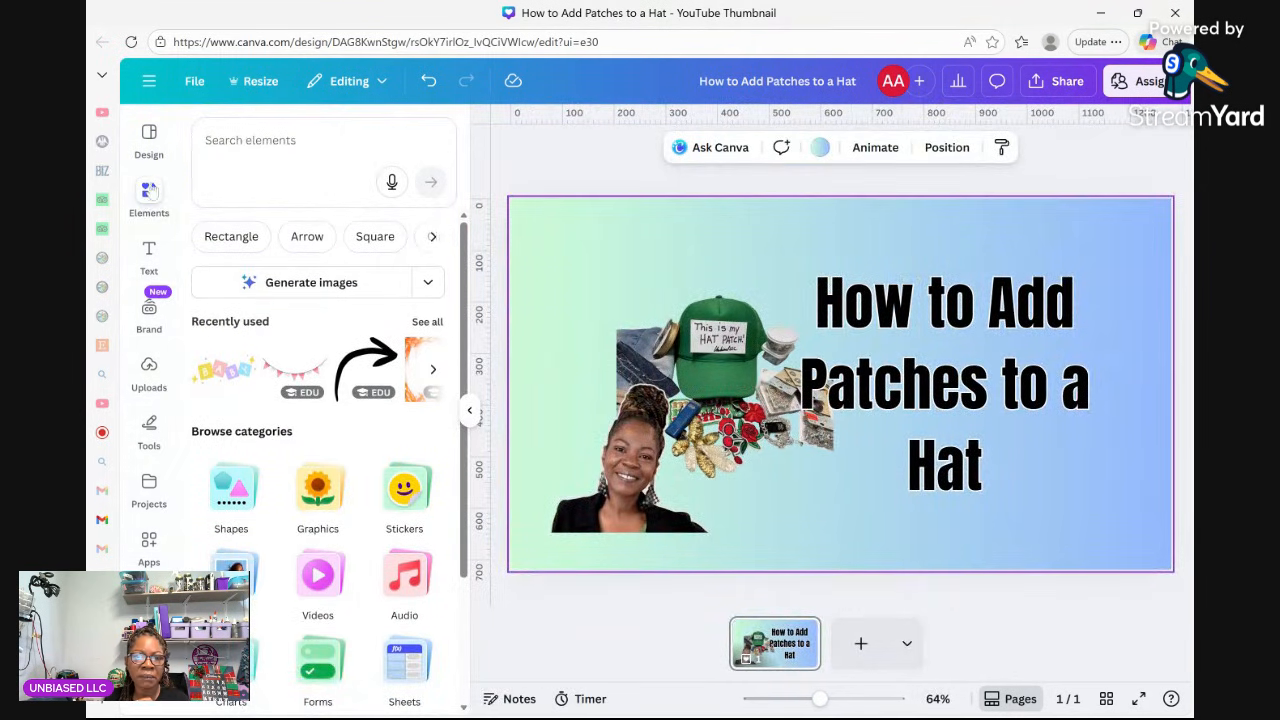
{"action": "left_click", "coordinate": [252, 141]}
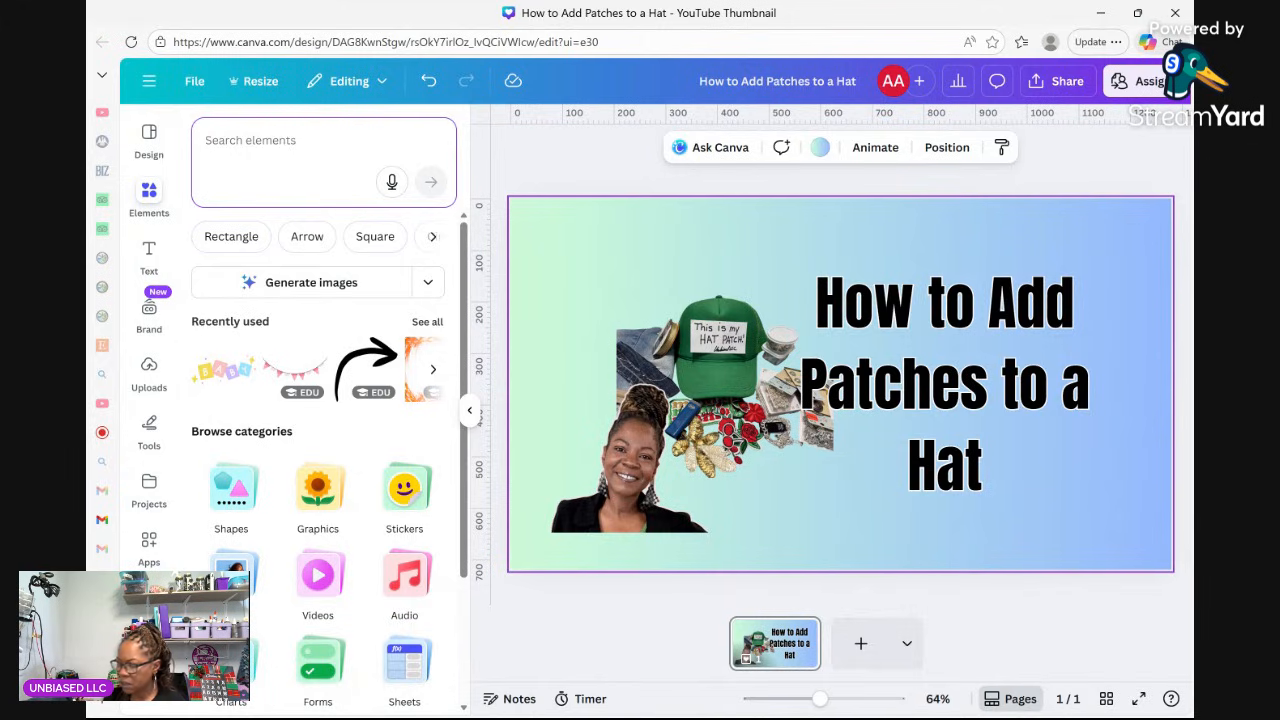
{"action": "type", "text": "yu"}
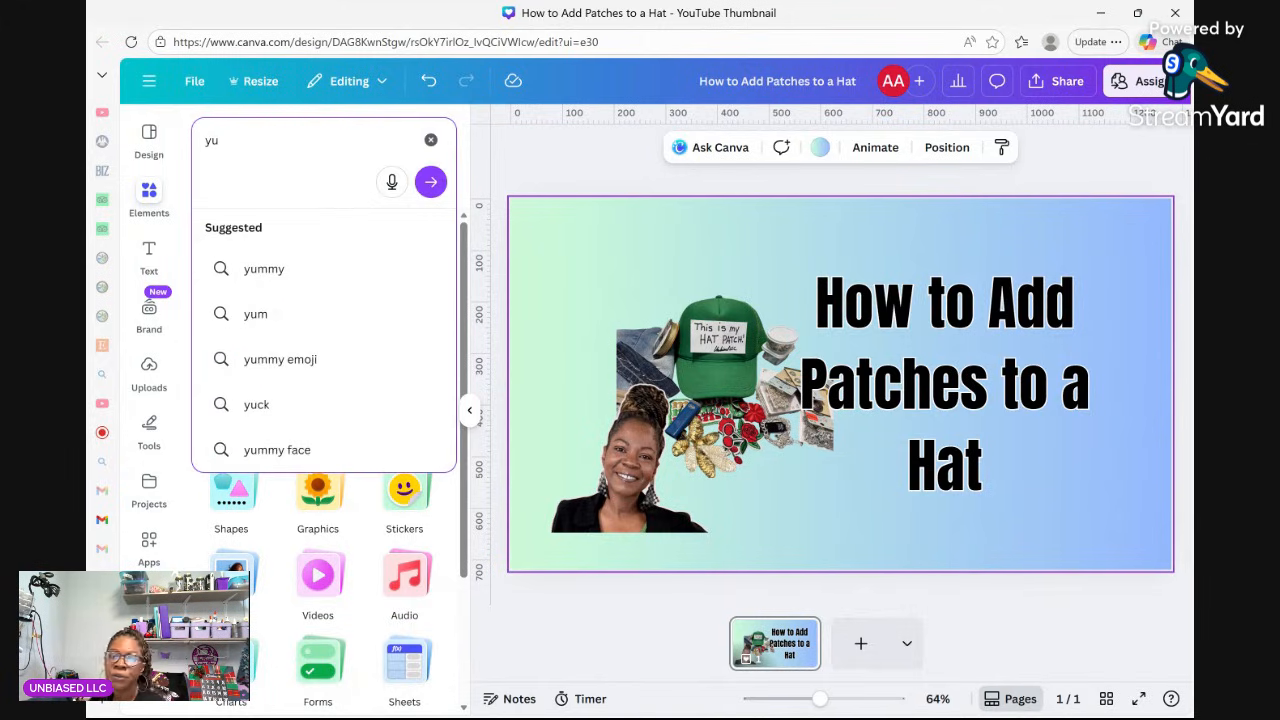
{"action": "key", "text": "BackSpace"}
{"action": "type", "text": "out"}
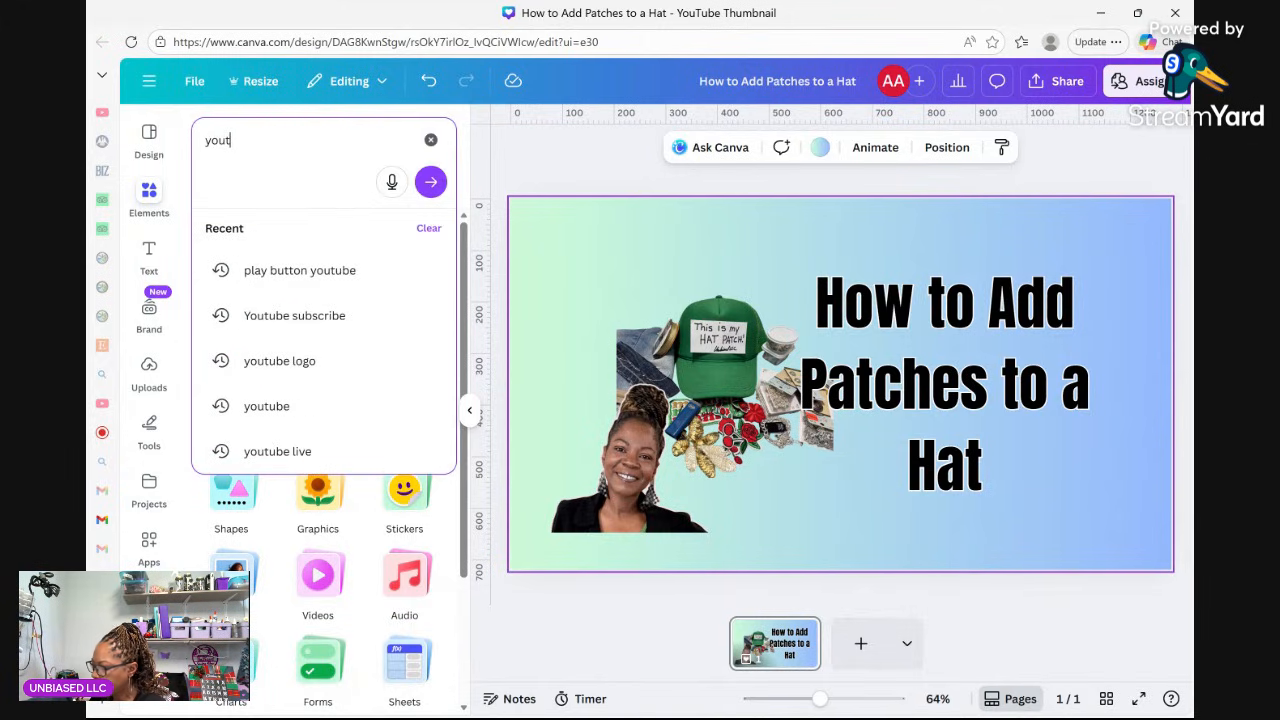
{"action": "type", "text": "ube sub"}
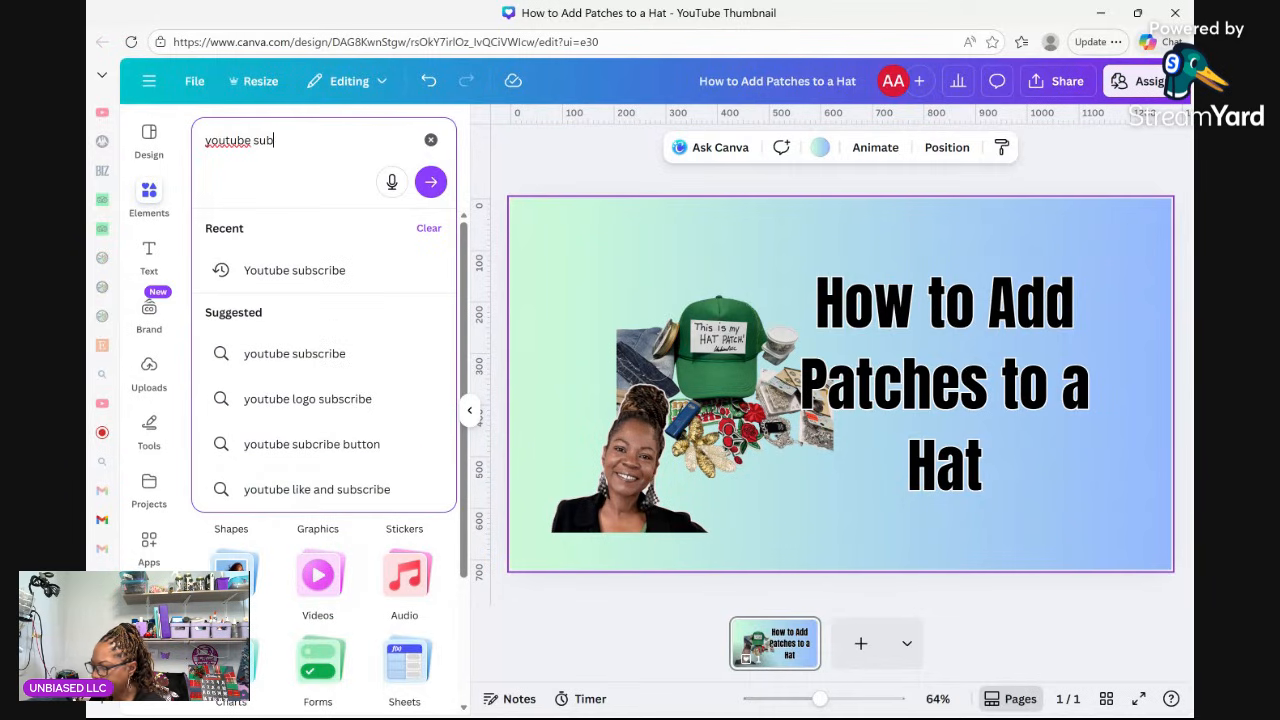
{"action": "type", "text": "c"}
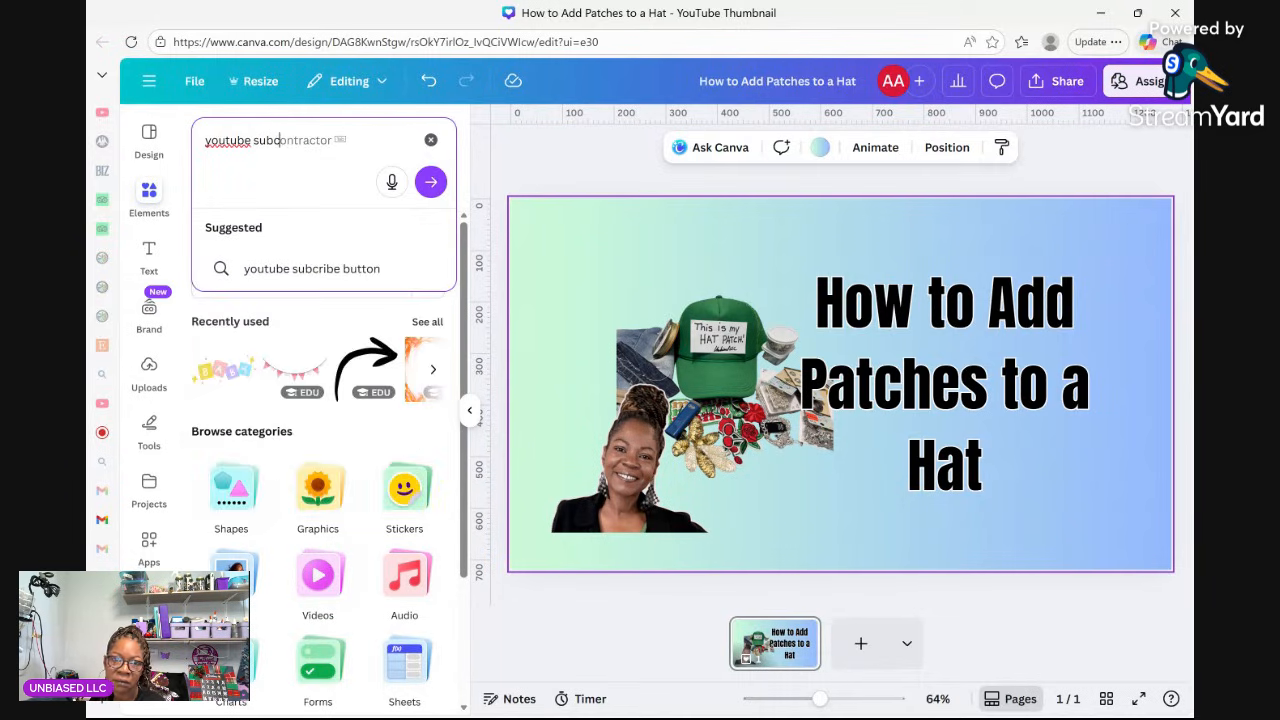
{"action": "type", "text": "o"}
{"action": "key", "text": "BackSpace"}
{"action": "type", "text": "ri"}
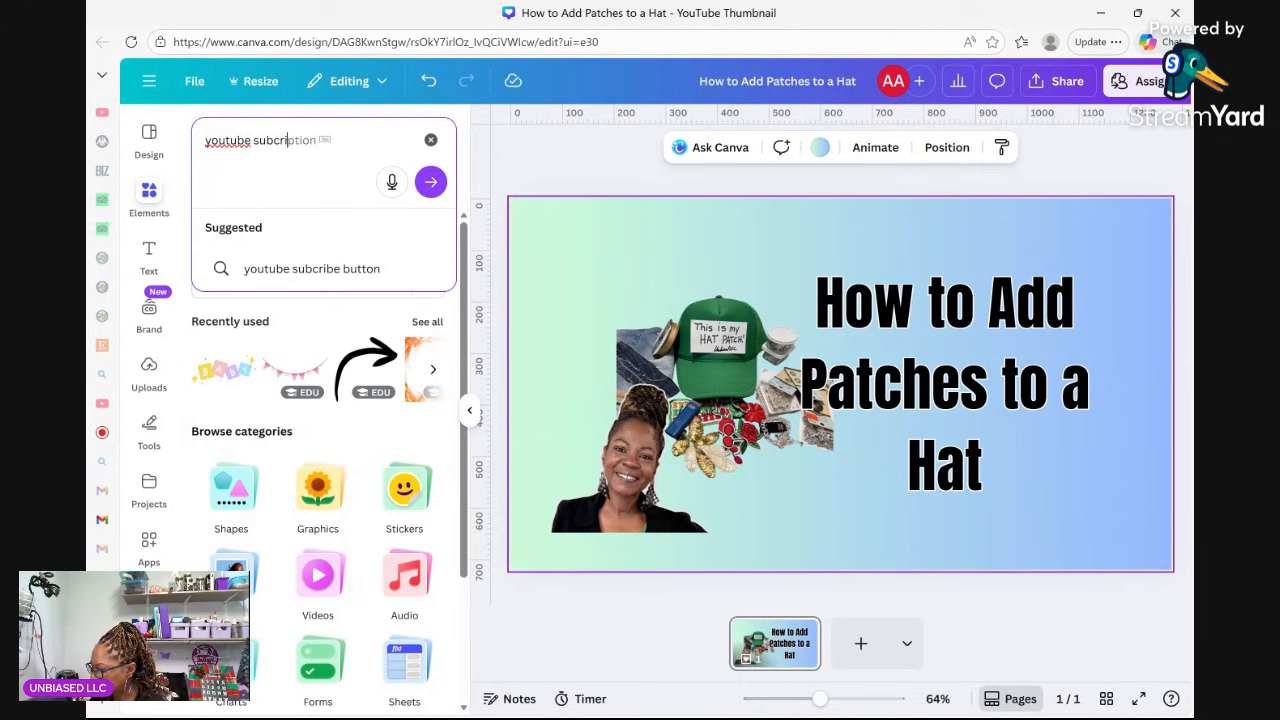
{"action": "type", "text": "be"}
{"action": "key", "text": "Return"}
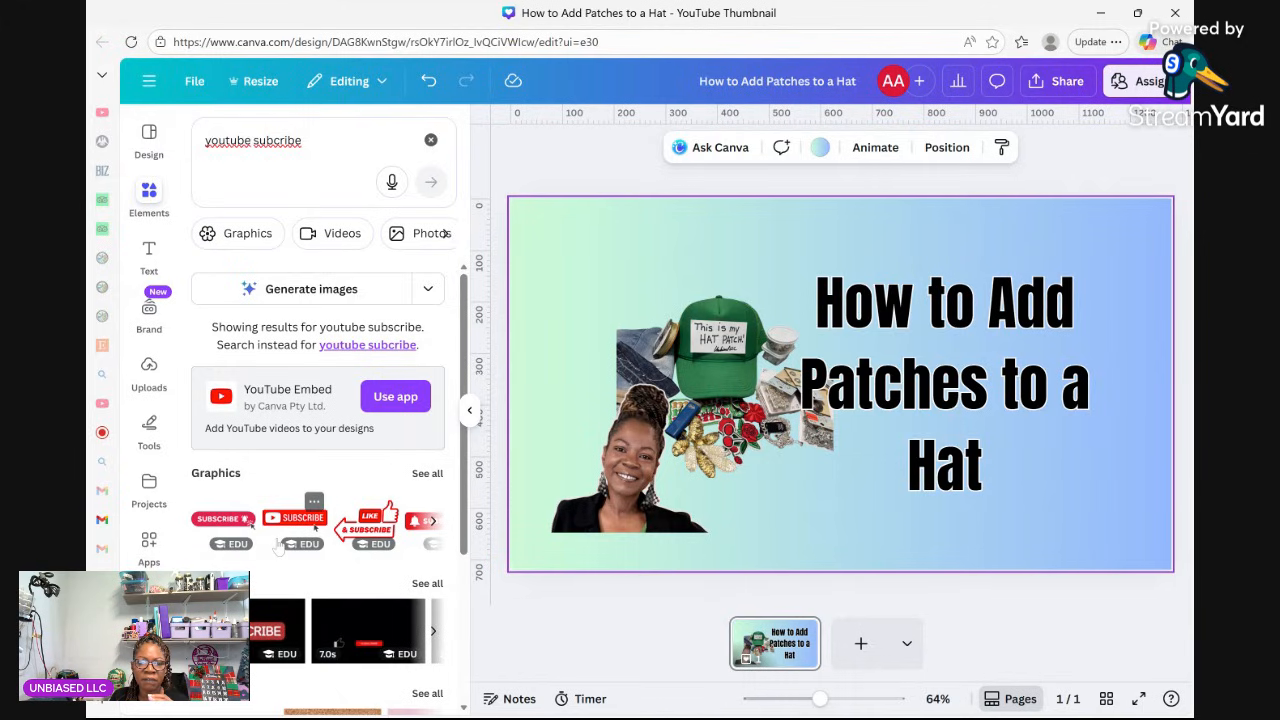
{"action": "left_click", "coordinate": [427, 474]}
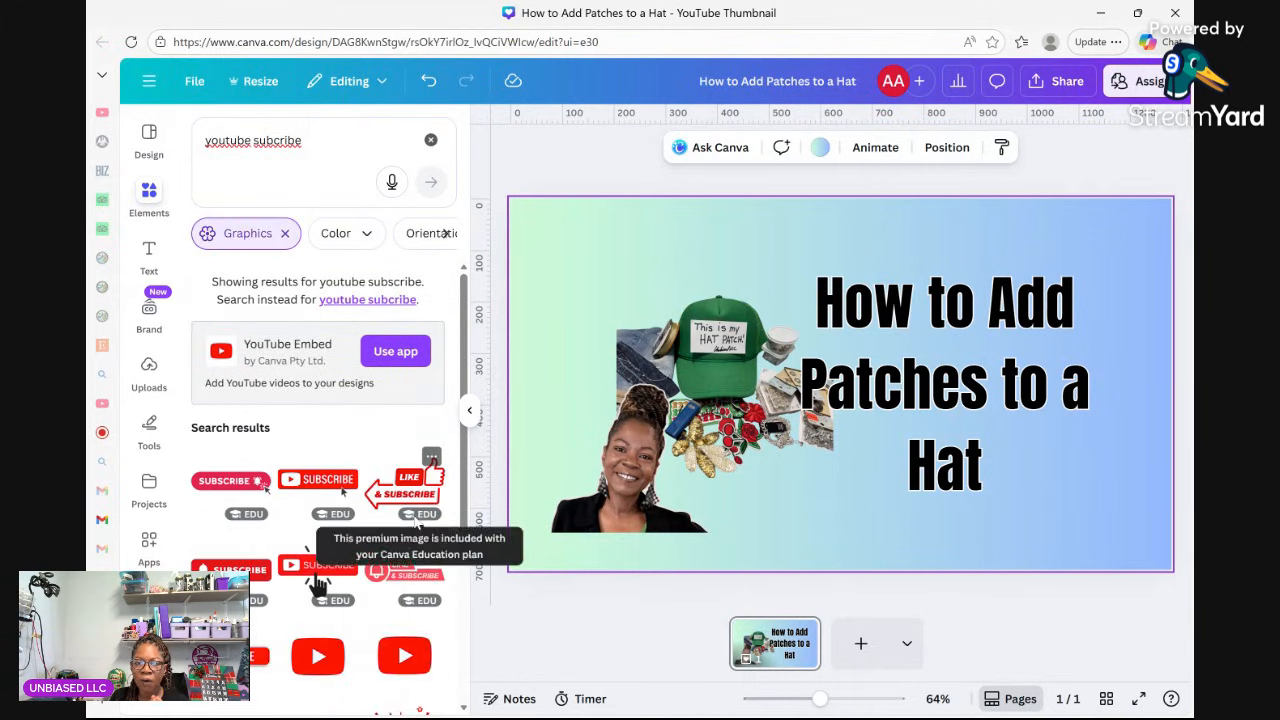
{"action": "scroll", "coordinate": [365, 530], "scroll_direction": "down", "scroll_amount": 3}
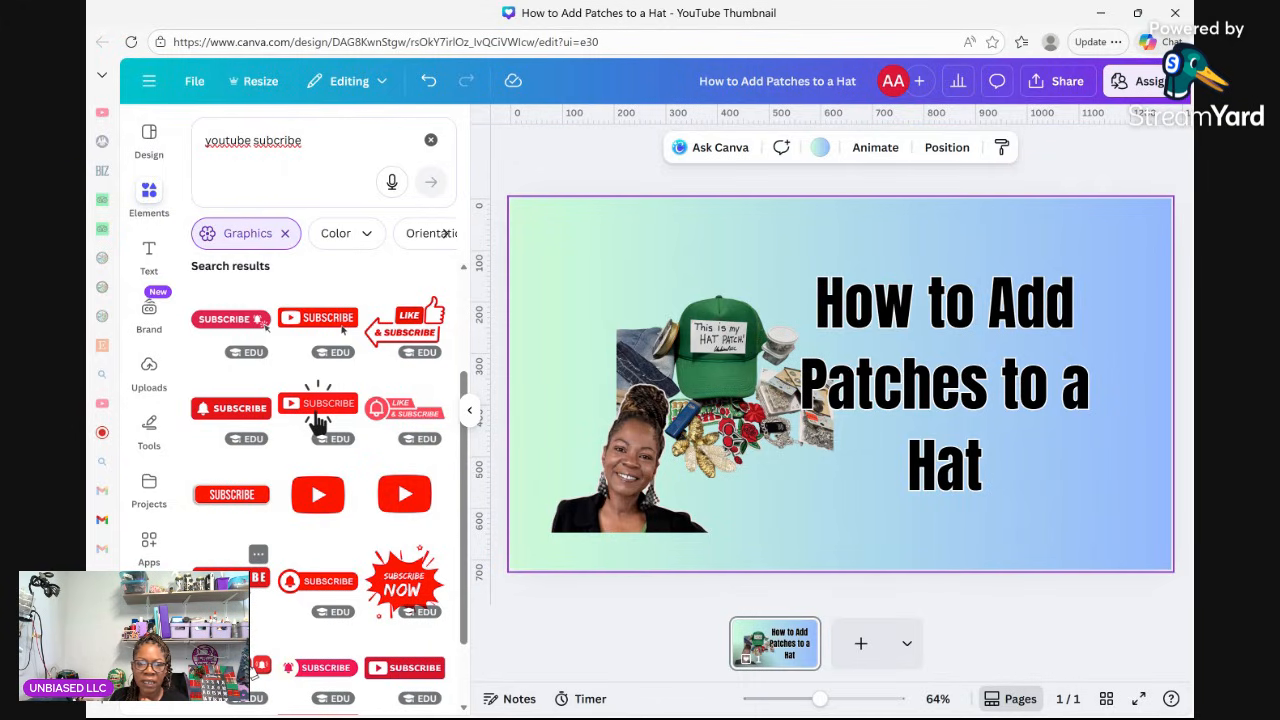
Add the red SUBSCRIBE graphic and shrink it to a small button.
{"action": "left_click", "coordinate": [230, 575]}
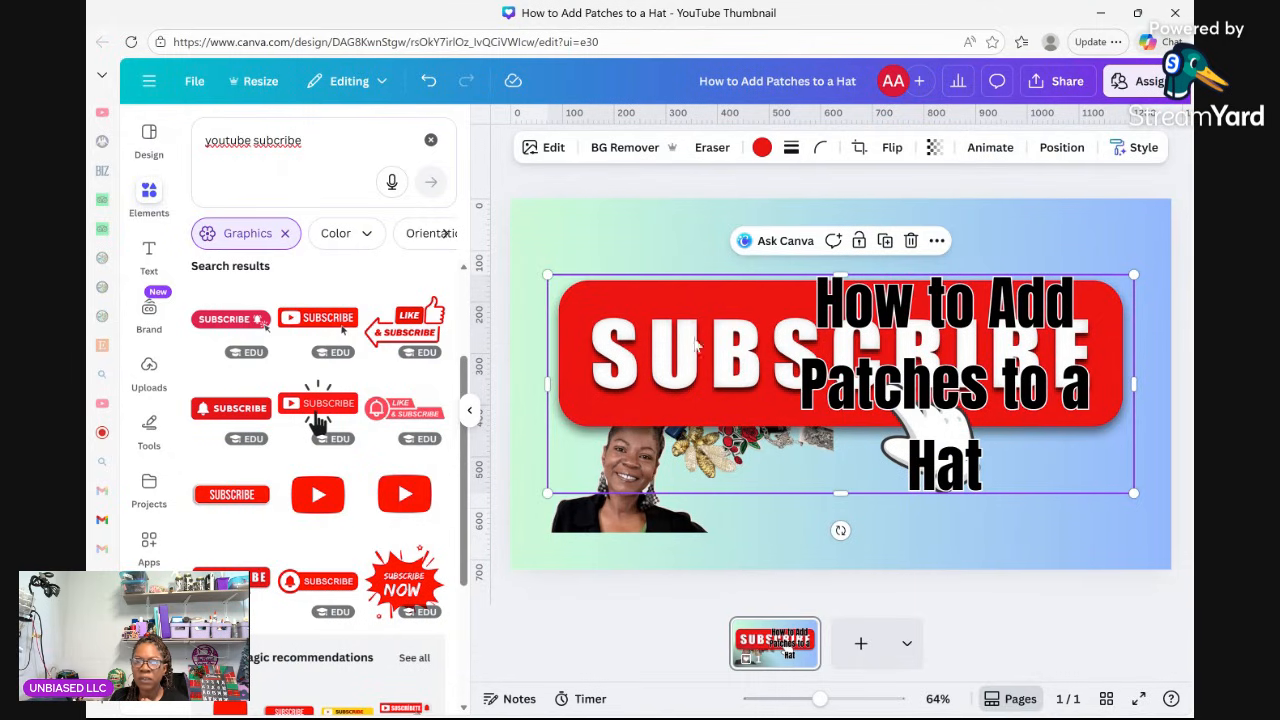
{"action": "left_click_drag", "start_coordinate": [705, 381], "coordinate": [678, 339]}
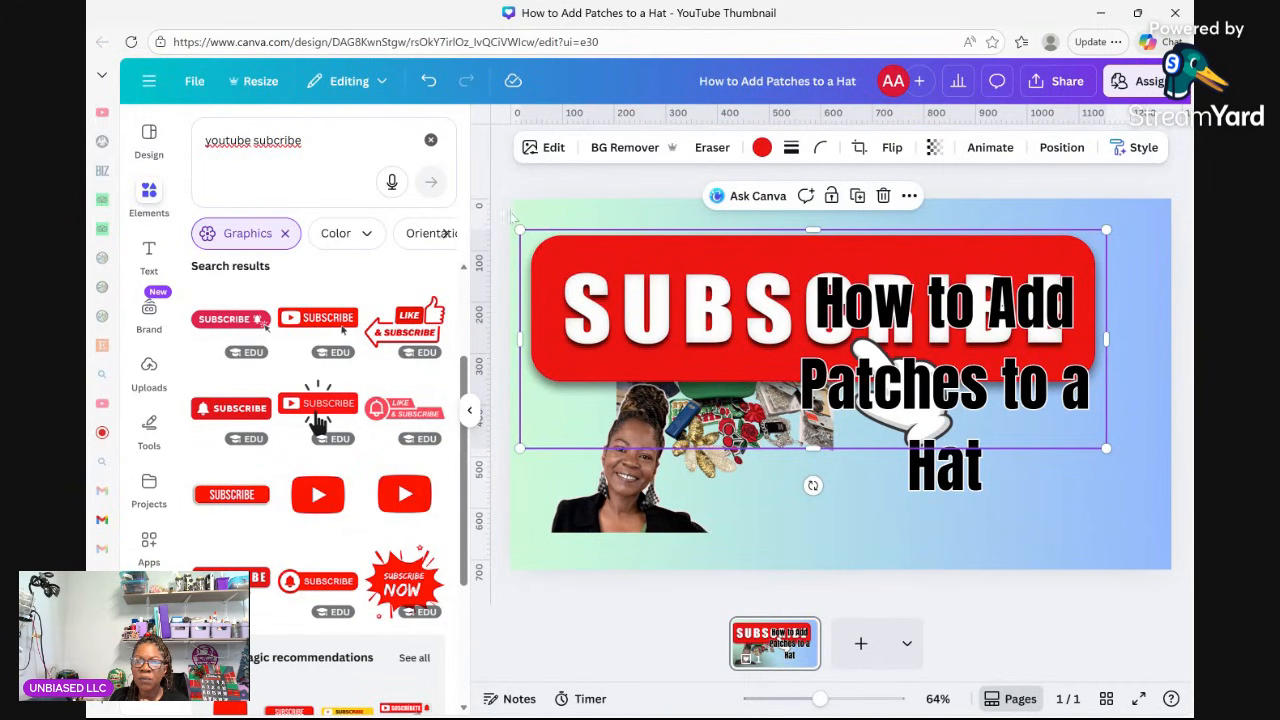
{"action": "left_click_drag", "start_coordinate": [524, 230], "coordinate": [1025, 419]}
Move the heading higher and settle the SUBSCRIBE button at the lower right.
{"action": "left_click", "coordinate": [1108, 461]}
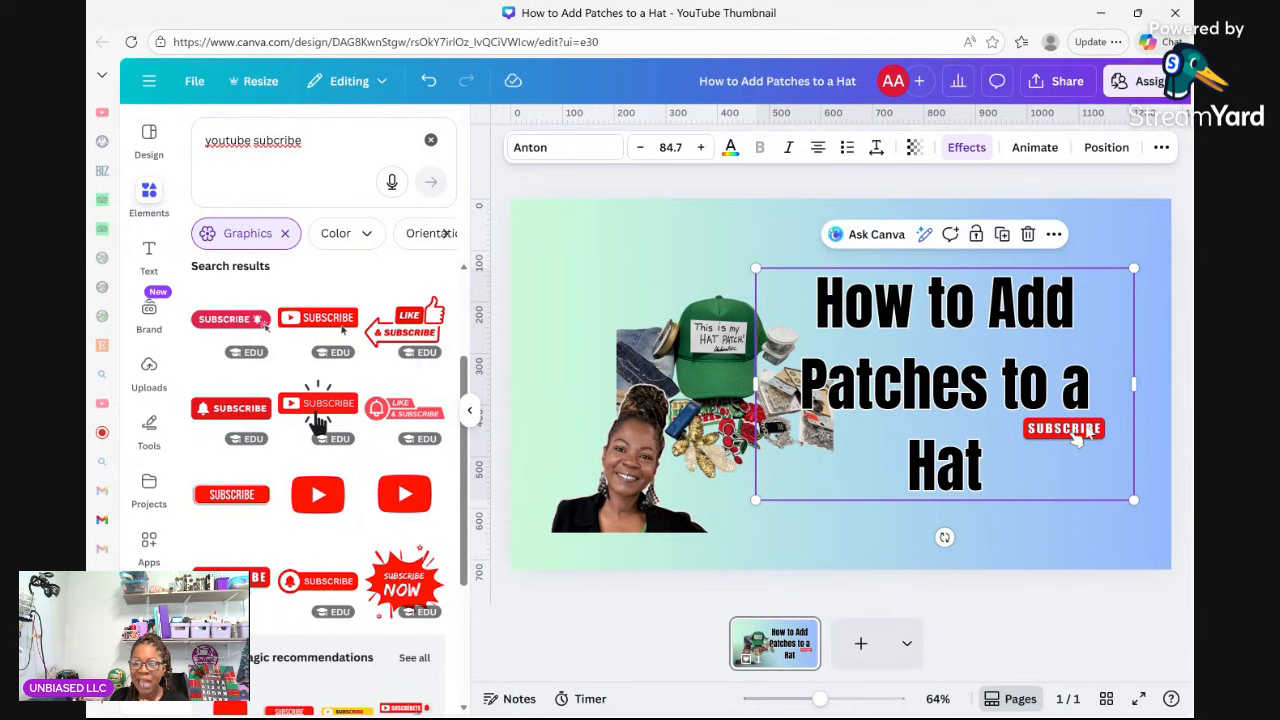
{"action": "left_click", "coordinate": [1087, 432]}
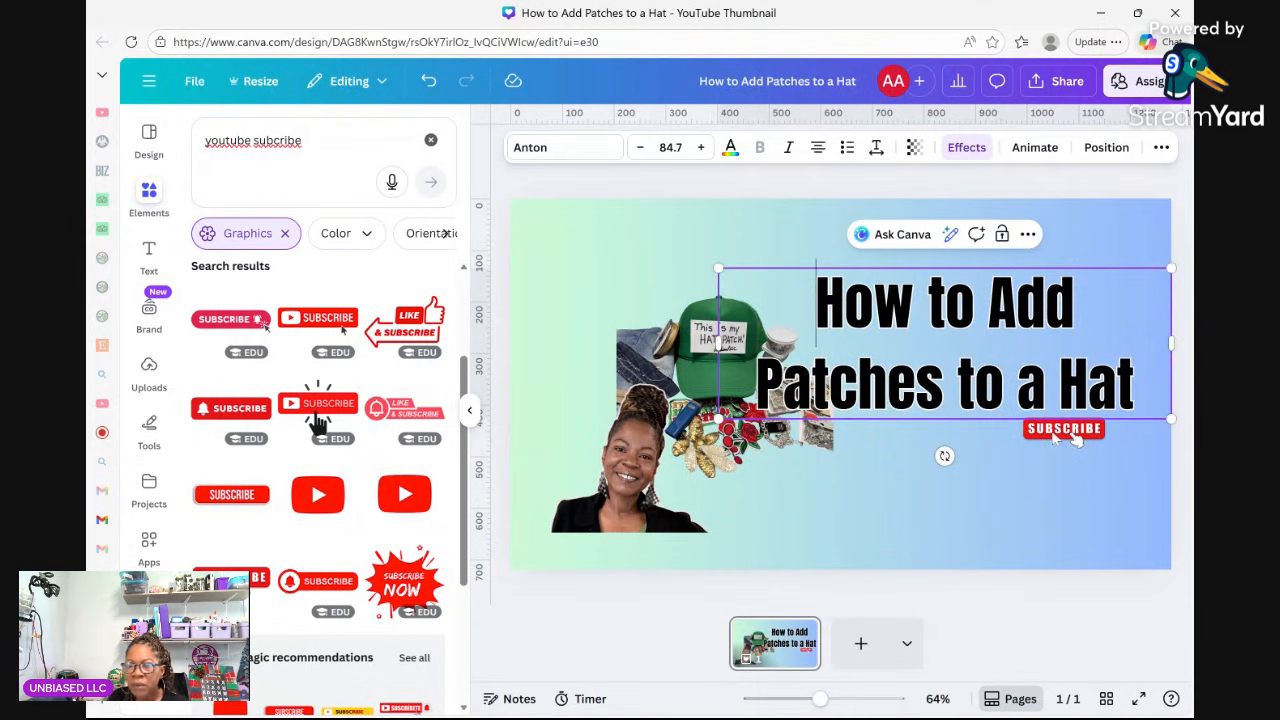
{"action": "triple_click", "coordinate": [1055, 462]}
{"action": "double_click", "coordinate": [1057, 460]}
{"action": "left_click", "coordinate": [1087, 430]}
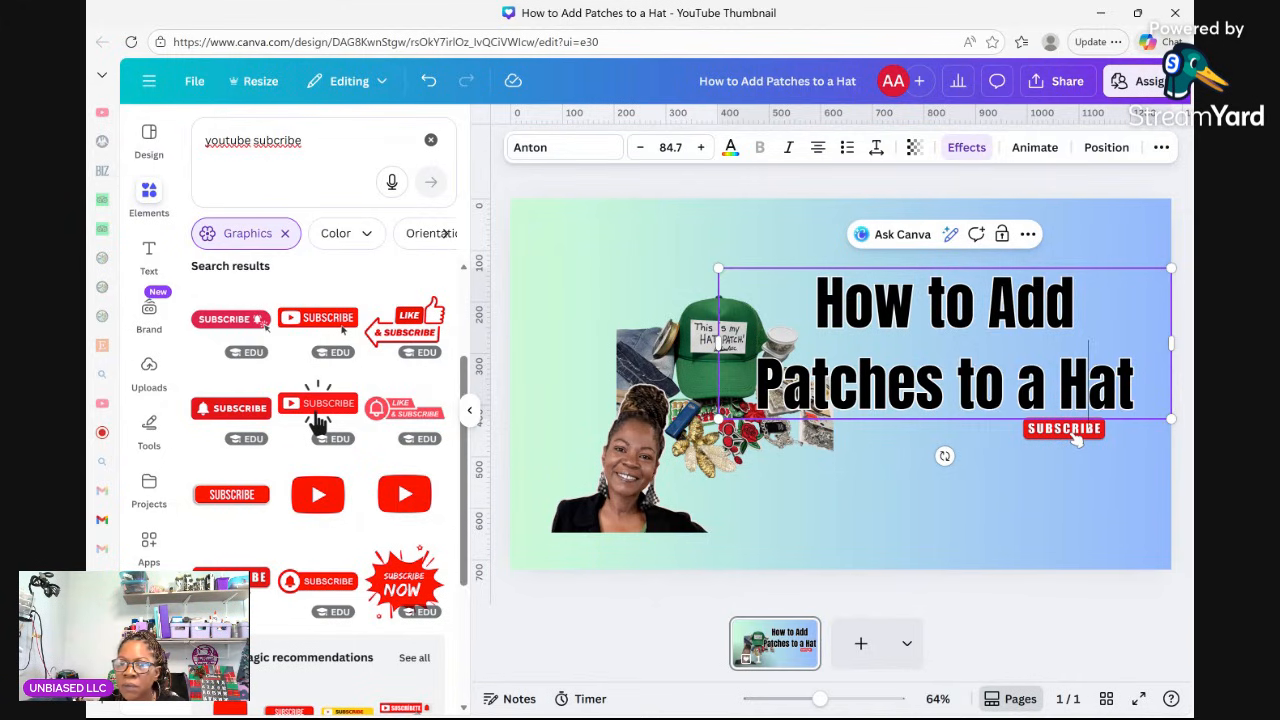
{"action": "left_click", "coordinate": [1015, 463]}
{"action": "left_click_drag", "start_coordinate": [992, 404], "coordinate": [990, 360]}
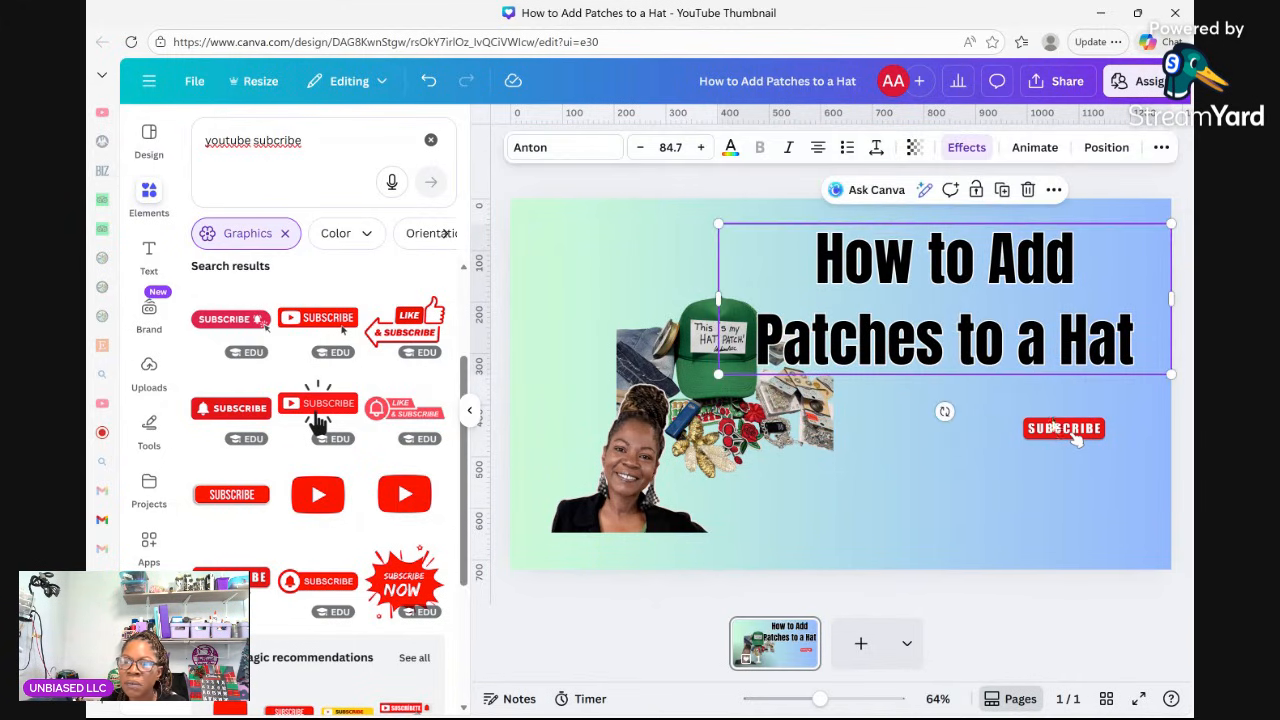
{"action": "left_click_drag", "start_coordinate": [1048, 438], "coordinate": [1044, 522]}
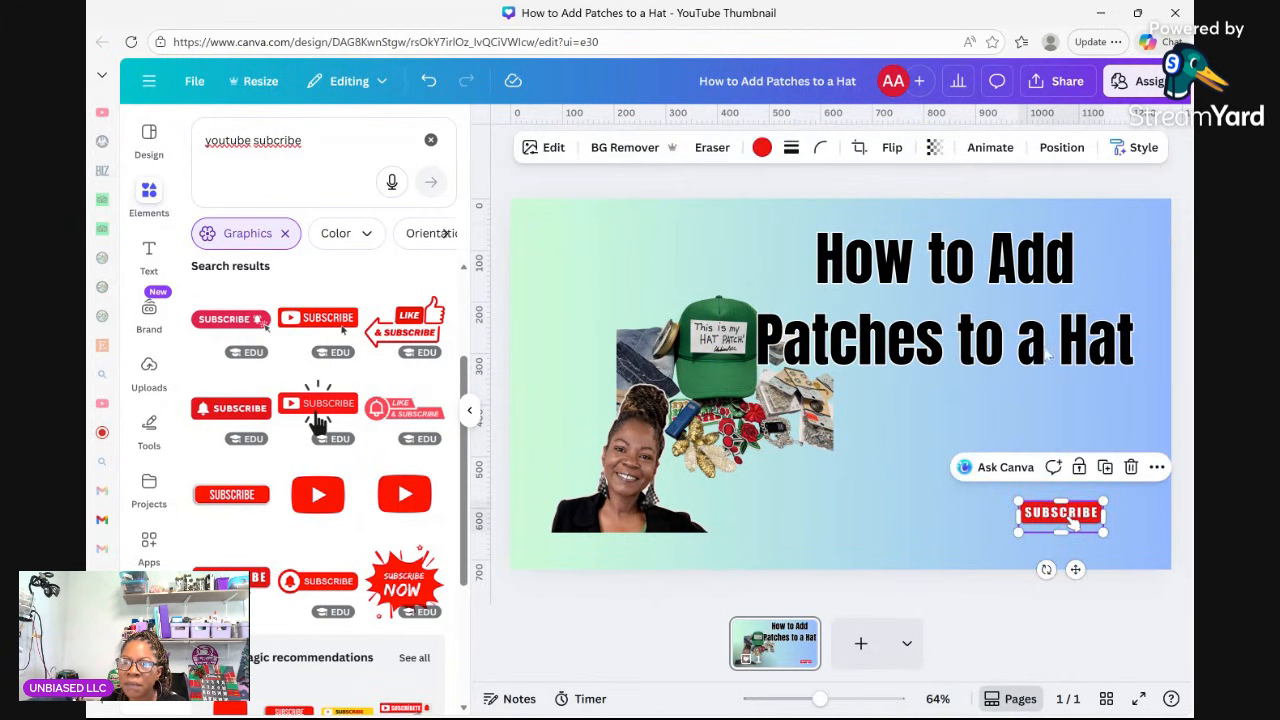
{"action": "left_click_drag", "start_coordinate": [1048, 355], "coordinate": [1026, 425]}
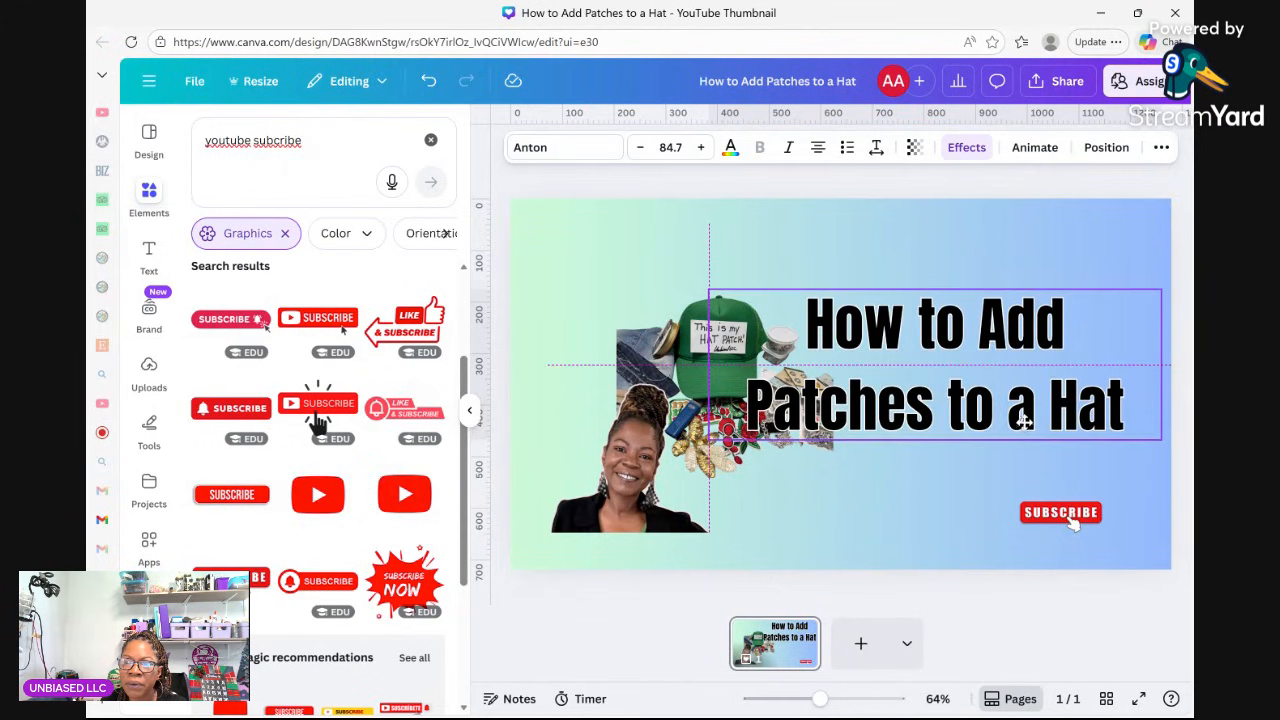
Raise the heading font size to 98.7 so it spans two wide lines.
{"action": "left_click", "coordinate": [699, 149]}
{"action": "left_click", "coordinate": [699, 149]}
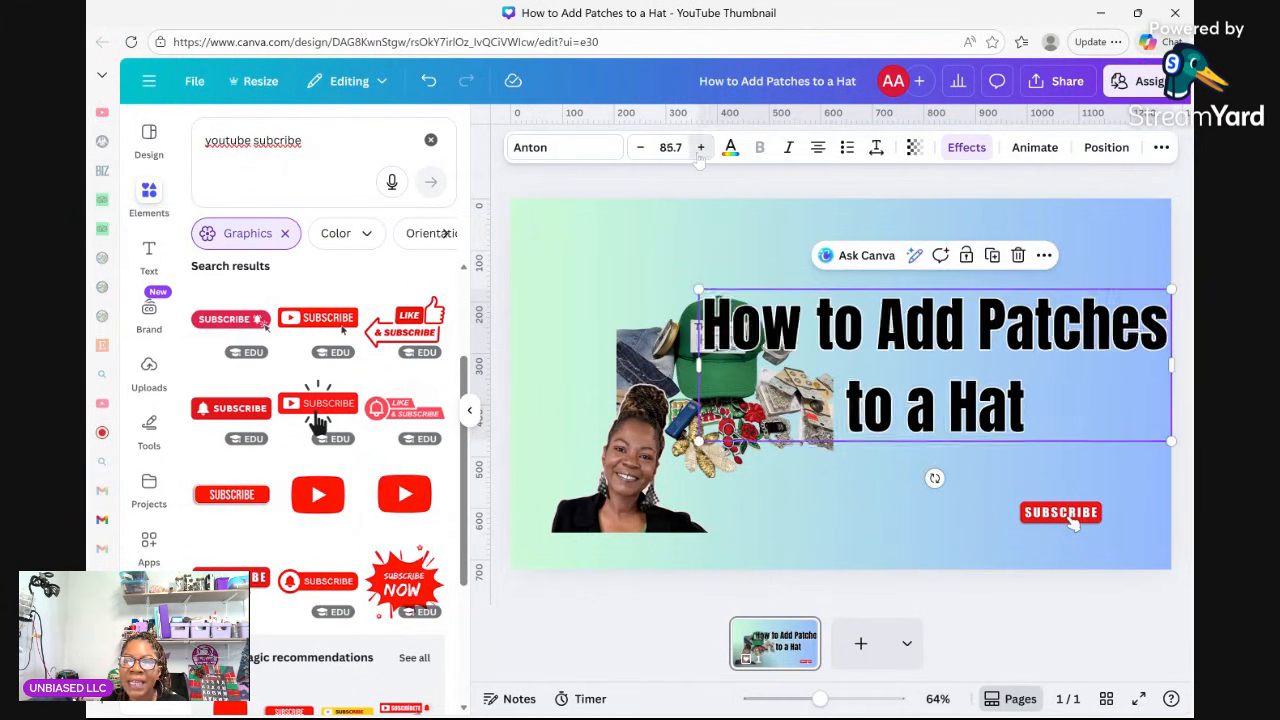
{"action": "left_click", "coordinate": [699, 149]}
{"action": "left_click", "coordinate": [699, 149]}
{"action": "left_click", "coordinate": [700, 148]}
{"action": "left_click", "coordinate": [700, 148]}
{"action": "left_click", "coordinate": [700, 148]}
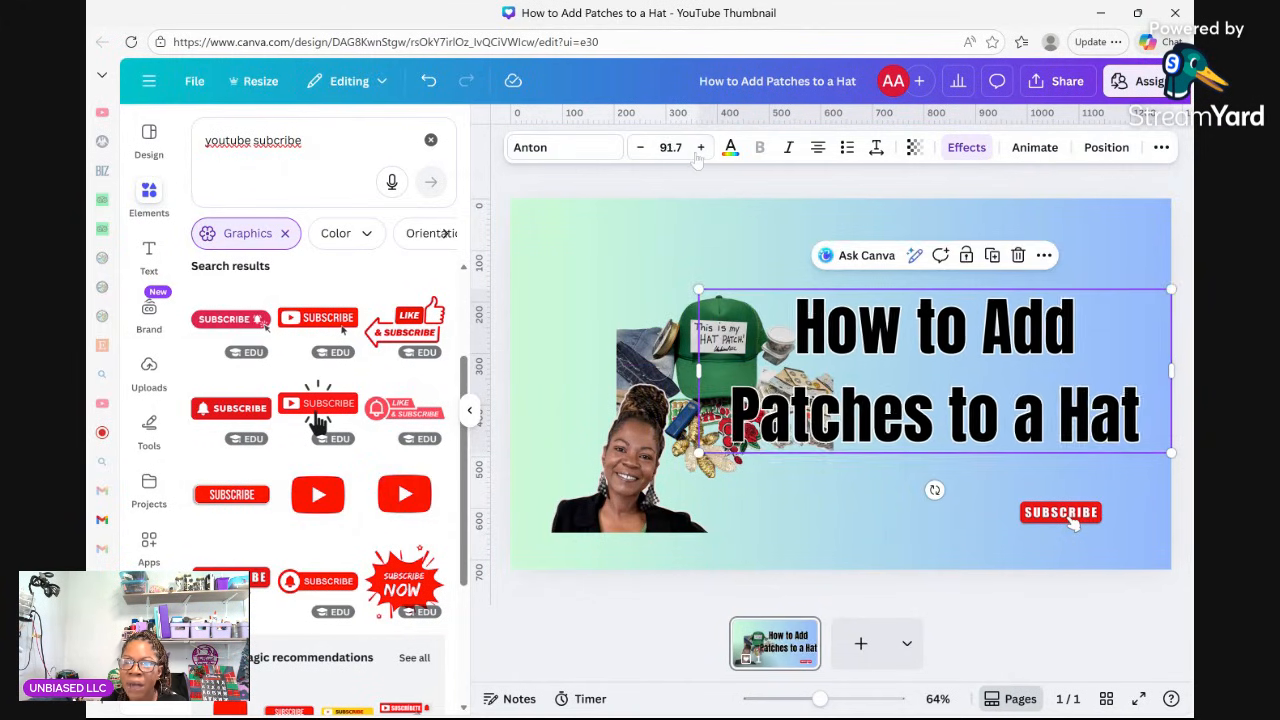
{"action": "left_click", "coordinate": [700, 148]}
{"action": "left_click", "coordinate": [700, 148]}
{"action": "left_click", "coordinate": [700, 148]}
{"action": "left_click", "coordinate": [700, 148]}
{"action": "left_click", "coordinate": [700, 148]}
{"action": "left_click", "coordinate": [700, 148]}
Raise the heading font to 110, then shrink it to 82.7 and reposition it beside the collage.
{"action": "left_click", "coordinate": [700, 148]}
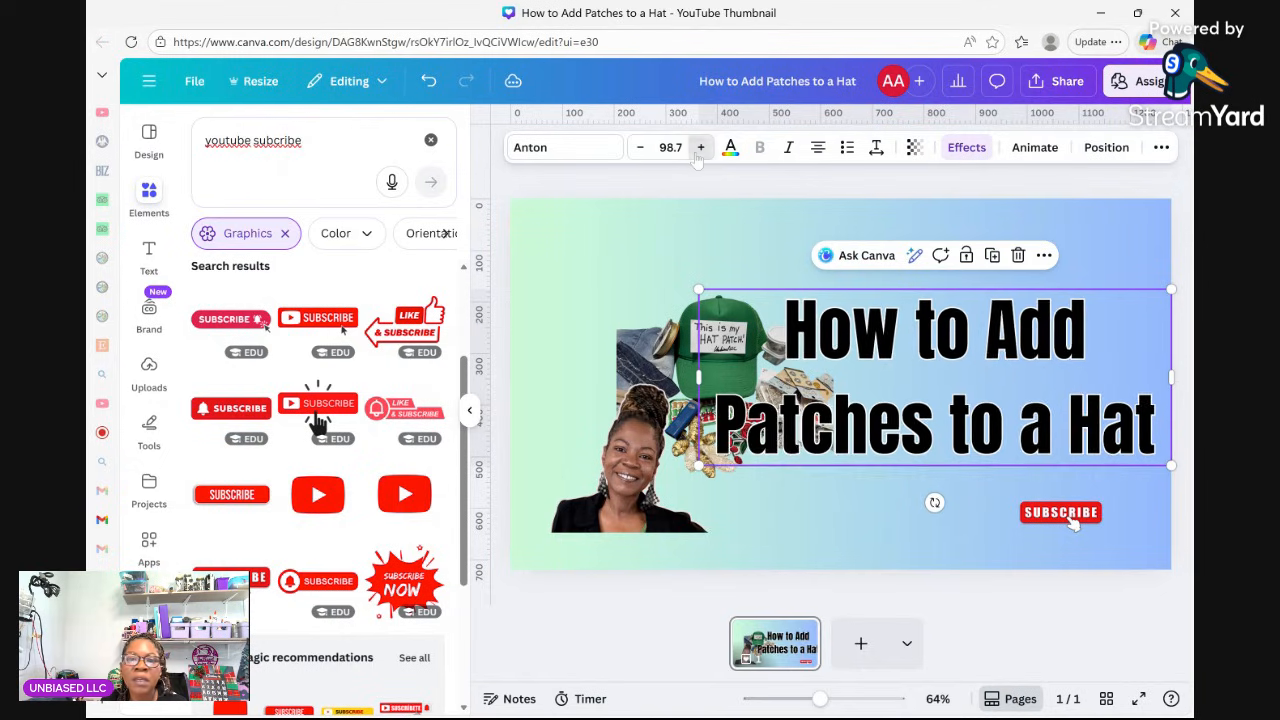
{"action": "left_click", "coordinate": [700, 148]}
{"action": "left_click", "coordinate": [700, 148]}
{"action": "left_click", "coordinate": [700, 148]}
{"action": "left_click", "coordinate": [700, 148]}
{"action": "left_click", "coordinate": [700, 148]}
{"action": "left_click", "coordinate": [700, 148]}
{"action": "left_click", "coordinate": [700, 148]}
{"action": "left_click", "coordinate": [700, 148]}
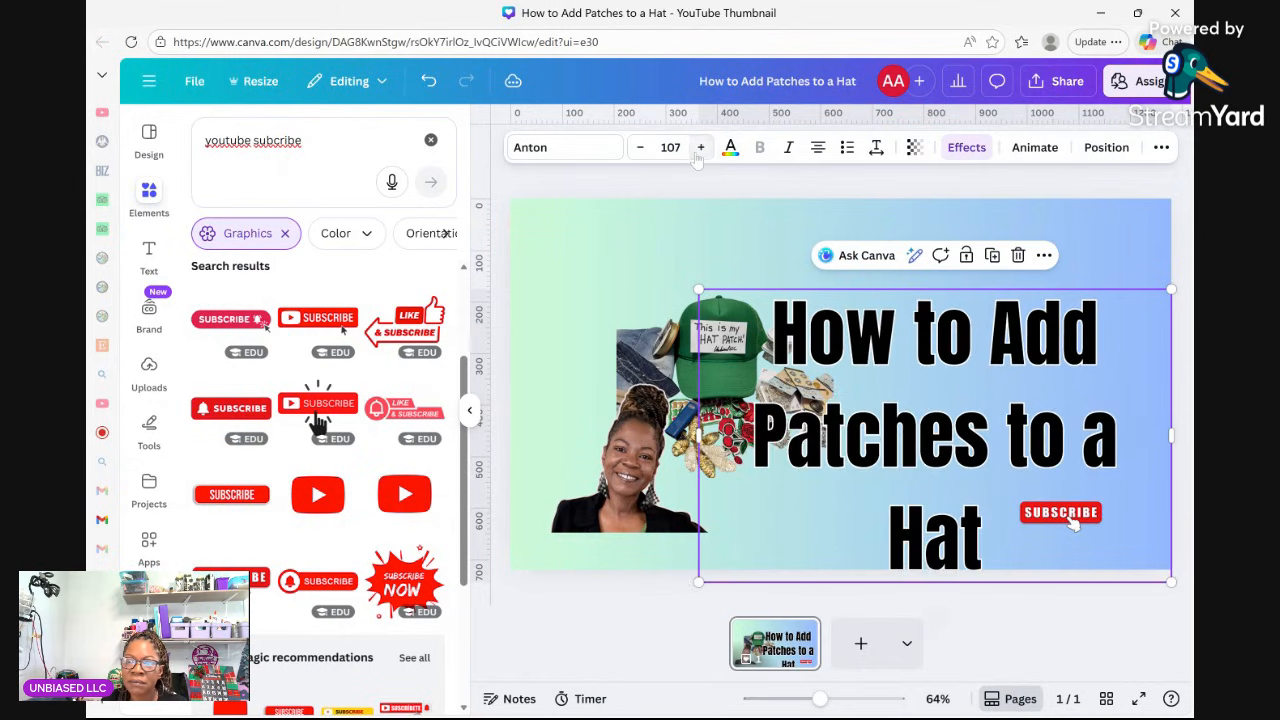
{"action": "left_click", "coordinate": [700, 148]}
{"action": "left_click", "coordinate": [700, 148]}
{"action": "left_click", "coordinate": [700, 148]}
{"action": "left_click_drag", "start_coordinate": [905, 461], "coordinate": [906, 425]}
{"action": "left_click_drag", "start_coordinate": [697, 251], "coordinate": [765, 296]}
{"action": "left_click_drag", "start_coordinate": [957, 447], "coordinate": [930, 407]}
{"action": "left_click_drag", "start_coordinate": [741, 256], "coordinate": [800, 278]}
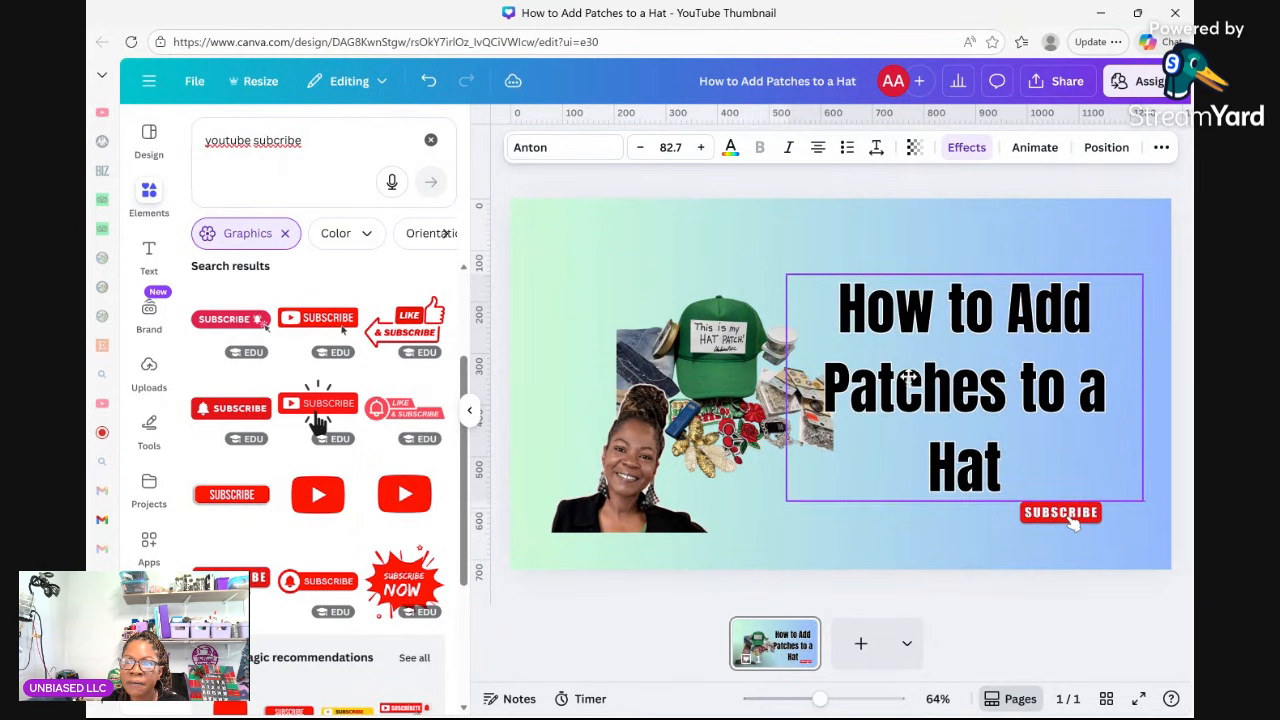
{"action": "mouse_move", "coordinate": [908, 377]}
{"action": "left_mouse_down"}
{"action": "mouse_move", "coordinate": [919, 377]}
{"action": "mouse_move", "coordinate": [908, 372]}
{"action": "left_mouse_up"}
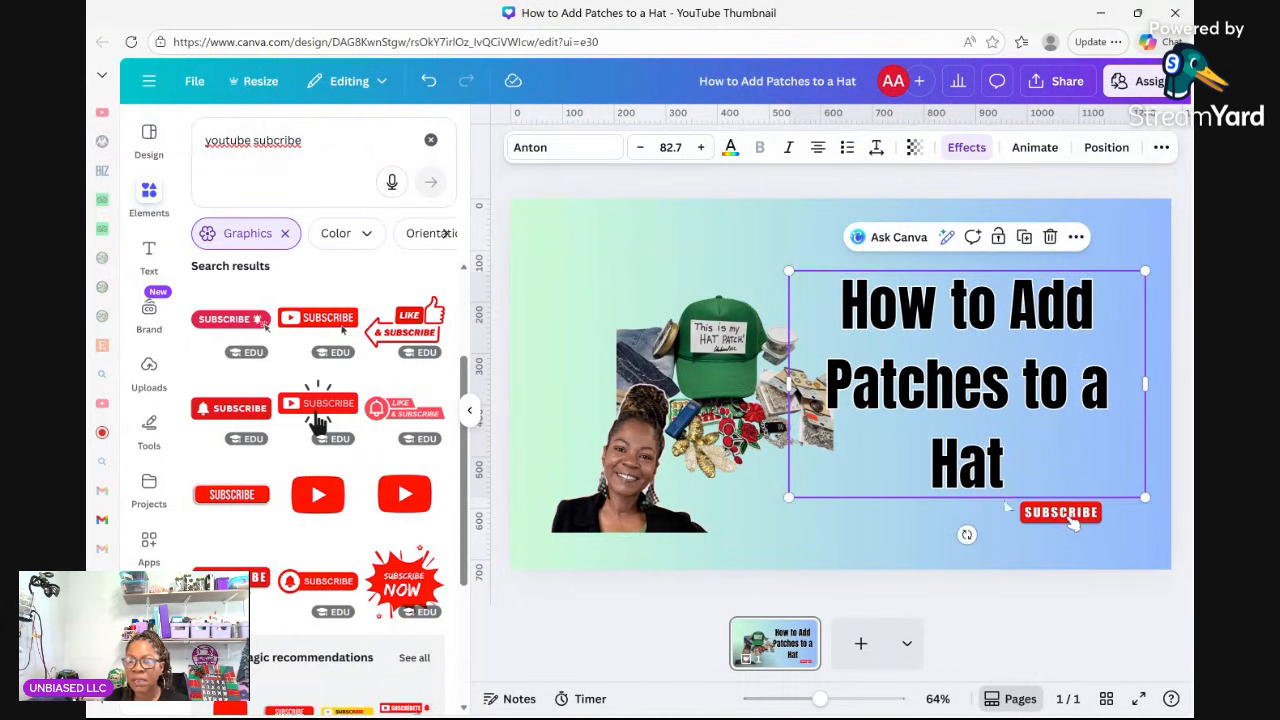
Move the red SUBSCRIBE button just beneath the title.
{"action": "left_click", "coordinate": [1068, 526]}
{"action": "left_click_drag", "start_coordinate": [1069, 523], "coordinate": [1102, 522]}
{"action": "left_click", "coordinate": [1103, 527]}
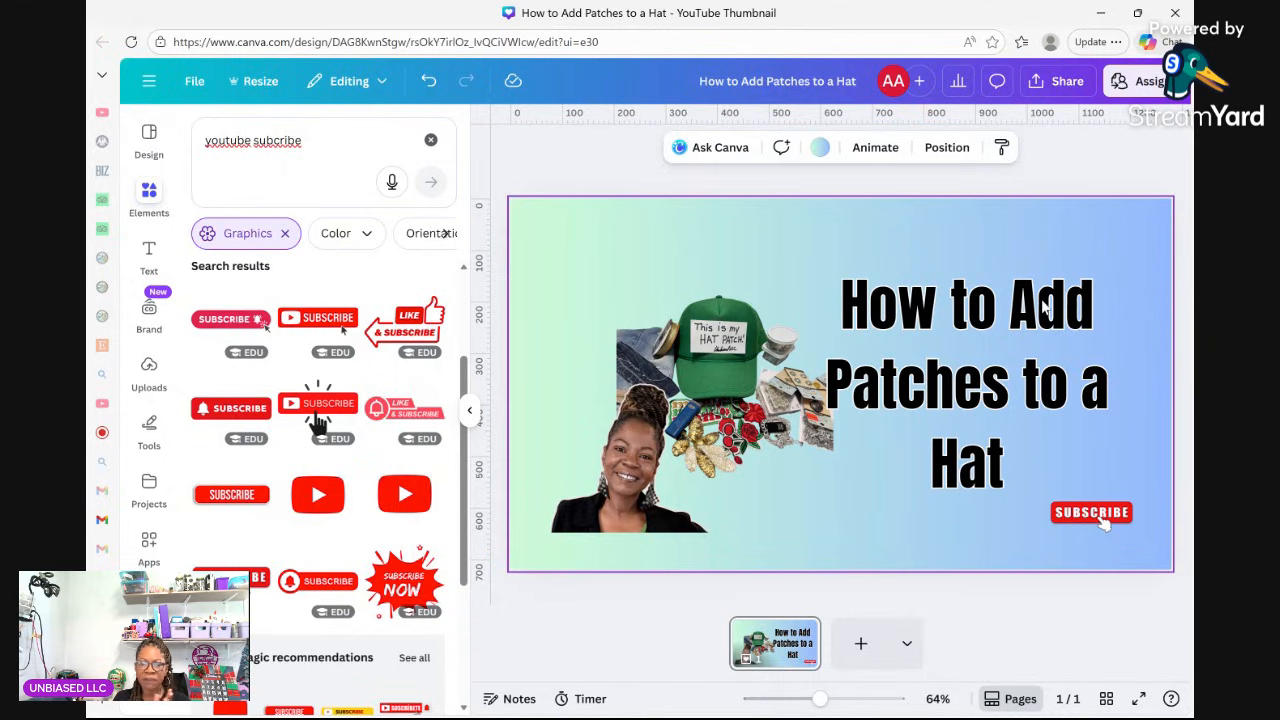
Search Elements for 'patches' and show all Graphics results.
{"action": "left_click", "coordinate": [152, 193]}
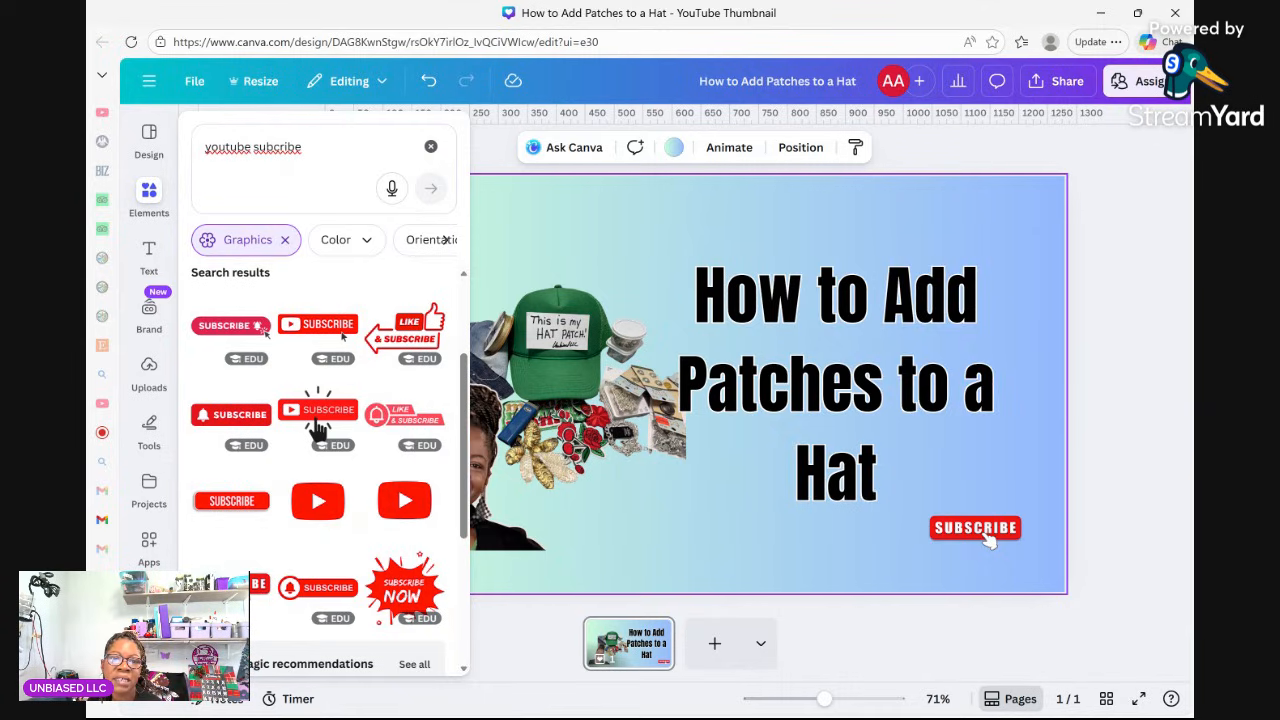
{"action": "left_click", "coordinate": [430, 146]}
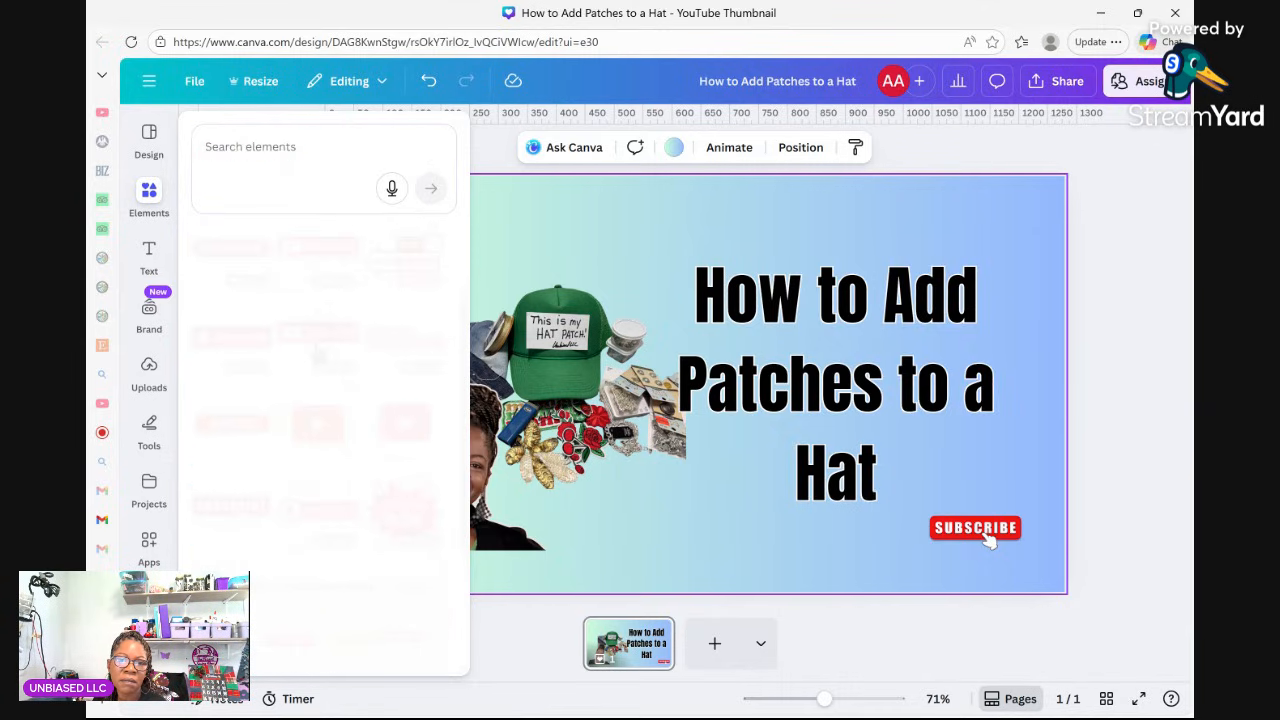
{"action": "left_click", "coordinate": [252, 147]}
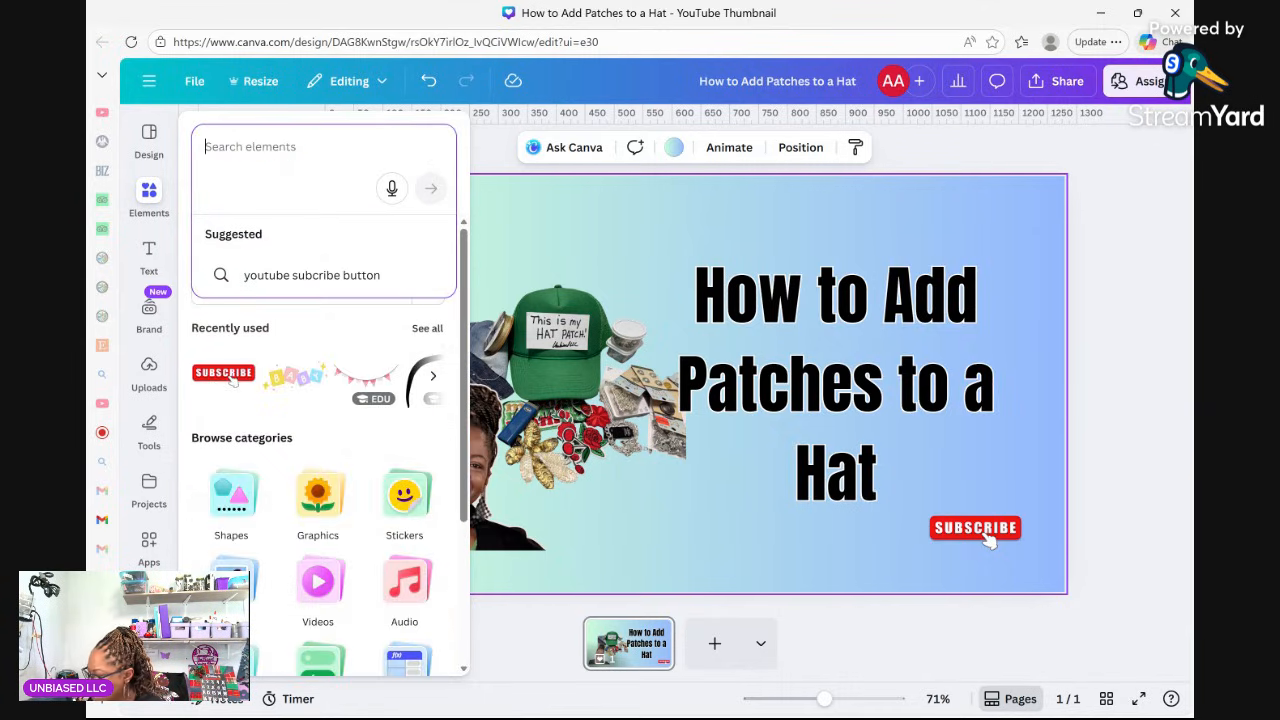
{"action": "type", "text": "pat"}
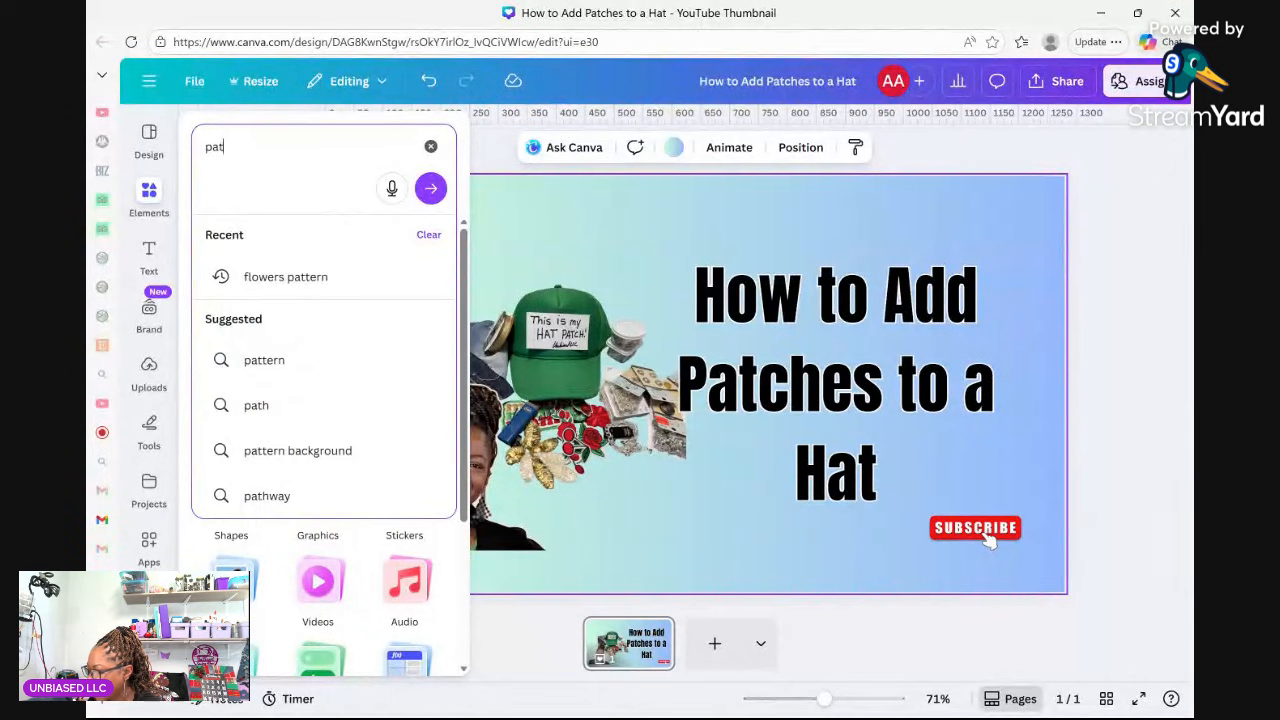
{"action": "type", "text": "ches"}
{"action": "key", "text": "Return"}
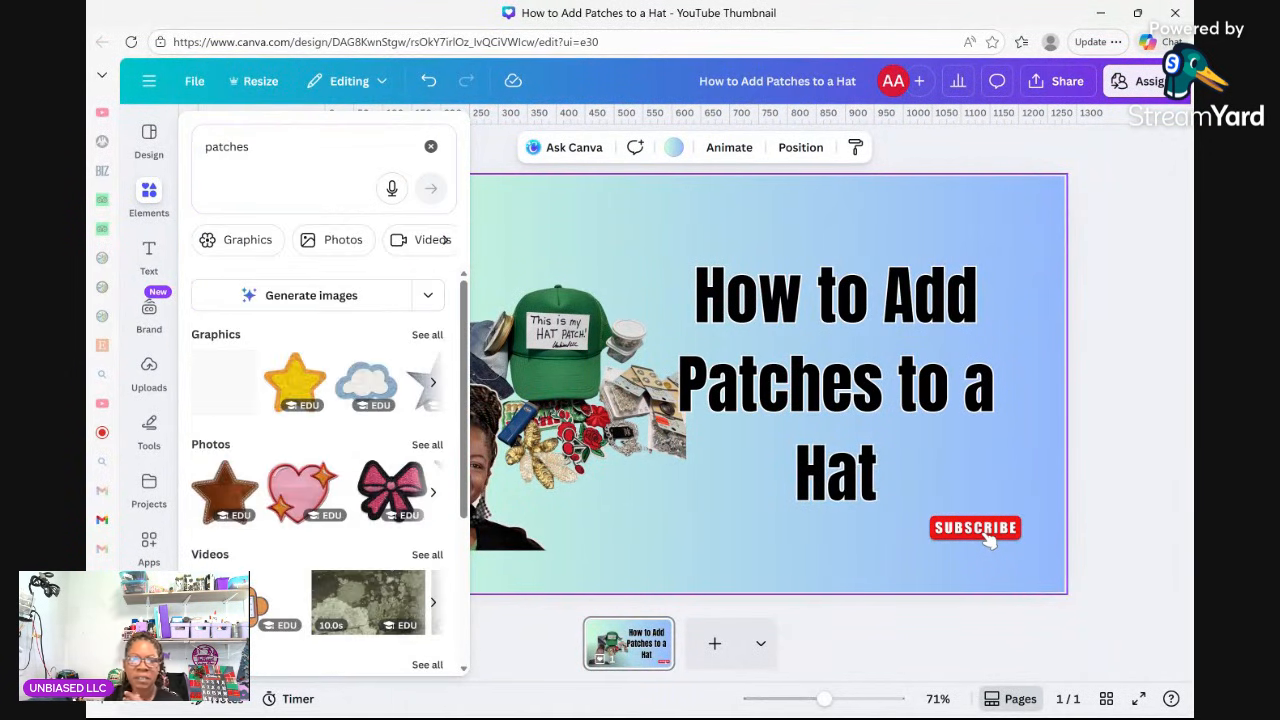
{"action": "left_click", "coordinate": [427, 336]}
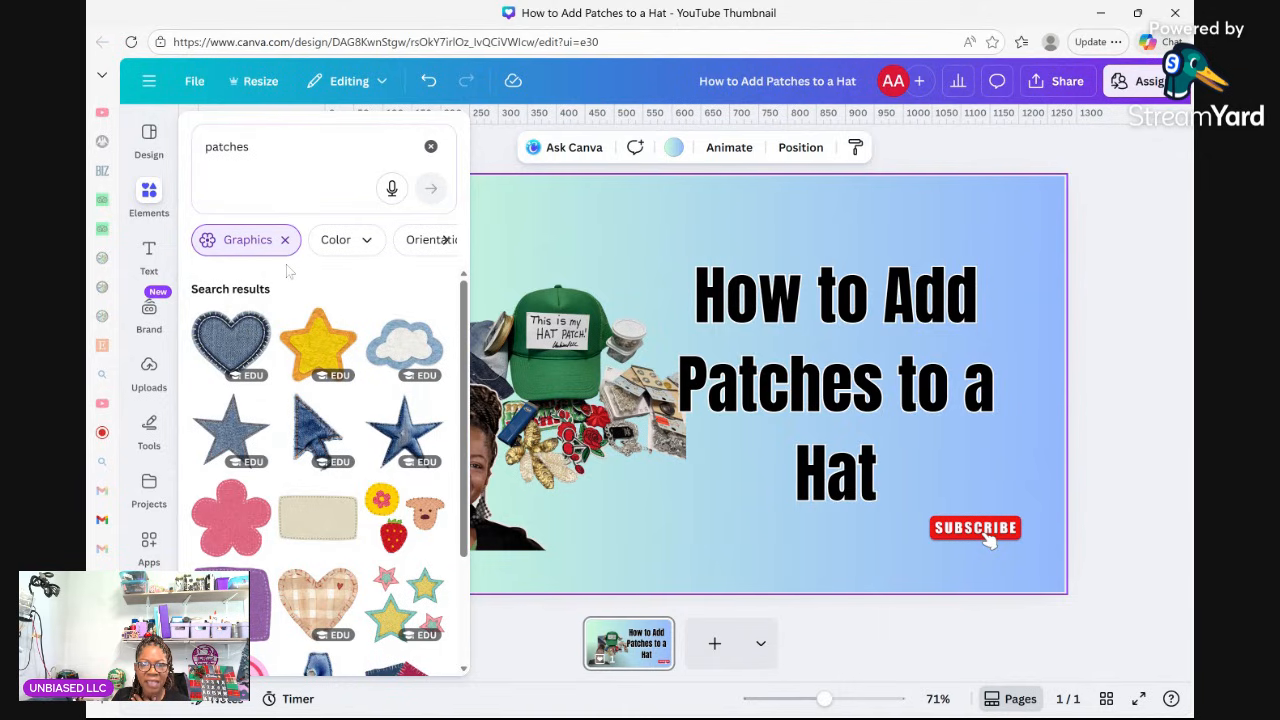
{"action": "scroll", "coordinate": [421, 474], "scroll_direction": "down", "scroll_amount": 3}
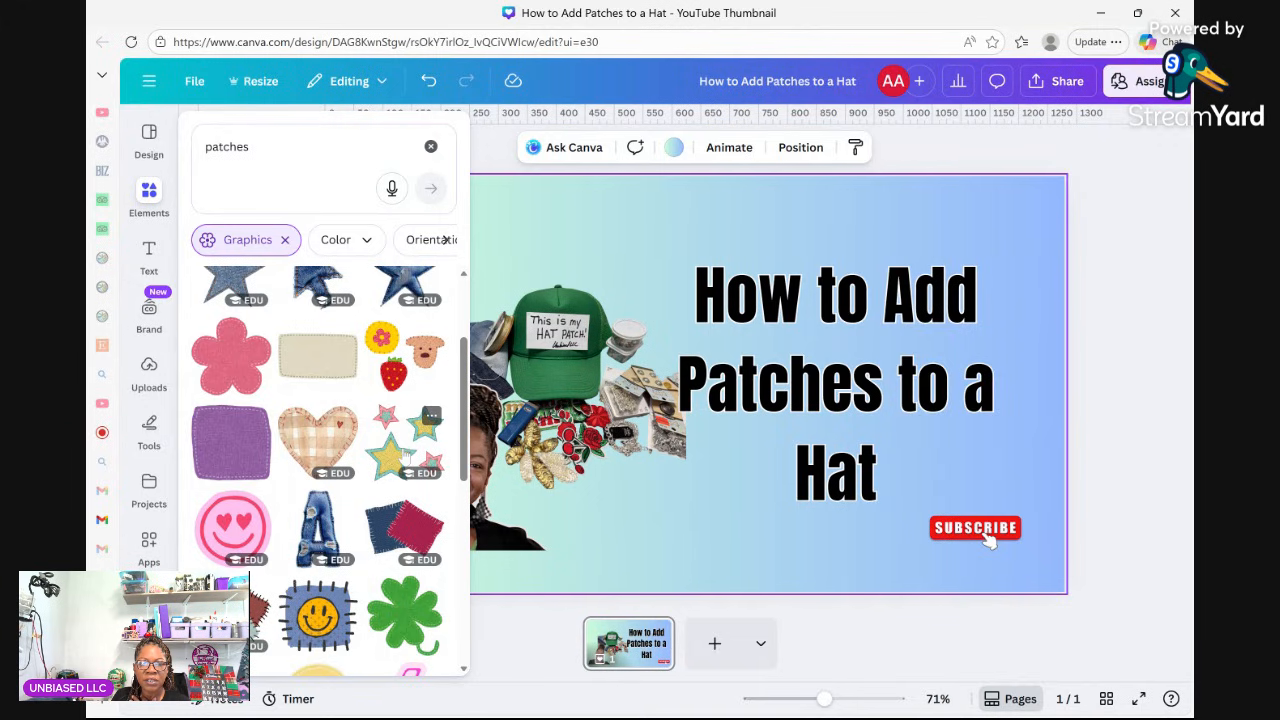
Try the star patches graphic, delete it, and browse further patch graphics.
{"action": "left_click", "coordinate": [405, 457]}
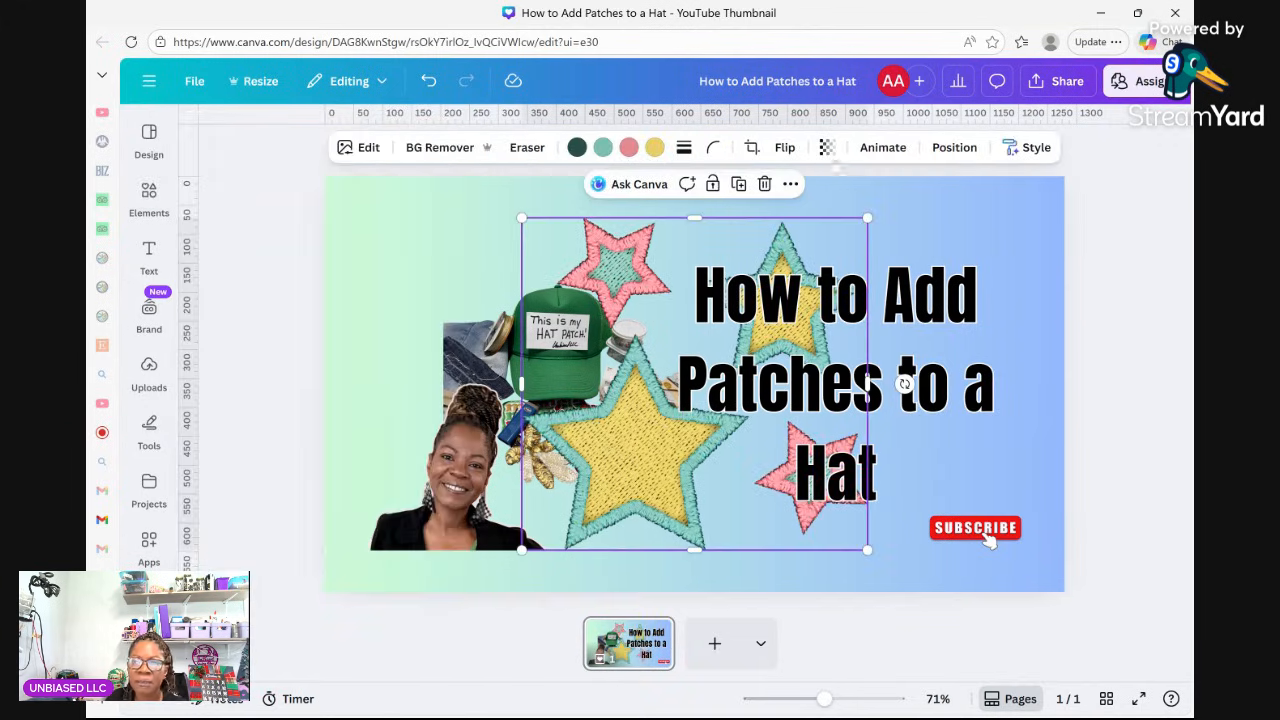
{"action": "left_click", "coordinate": [764, 184]}
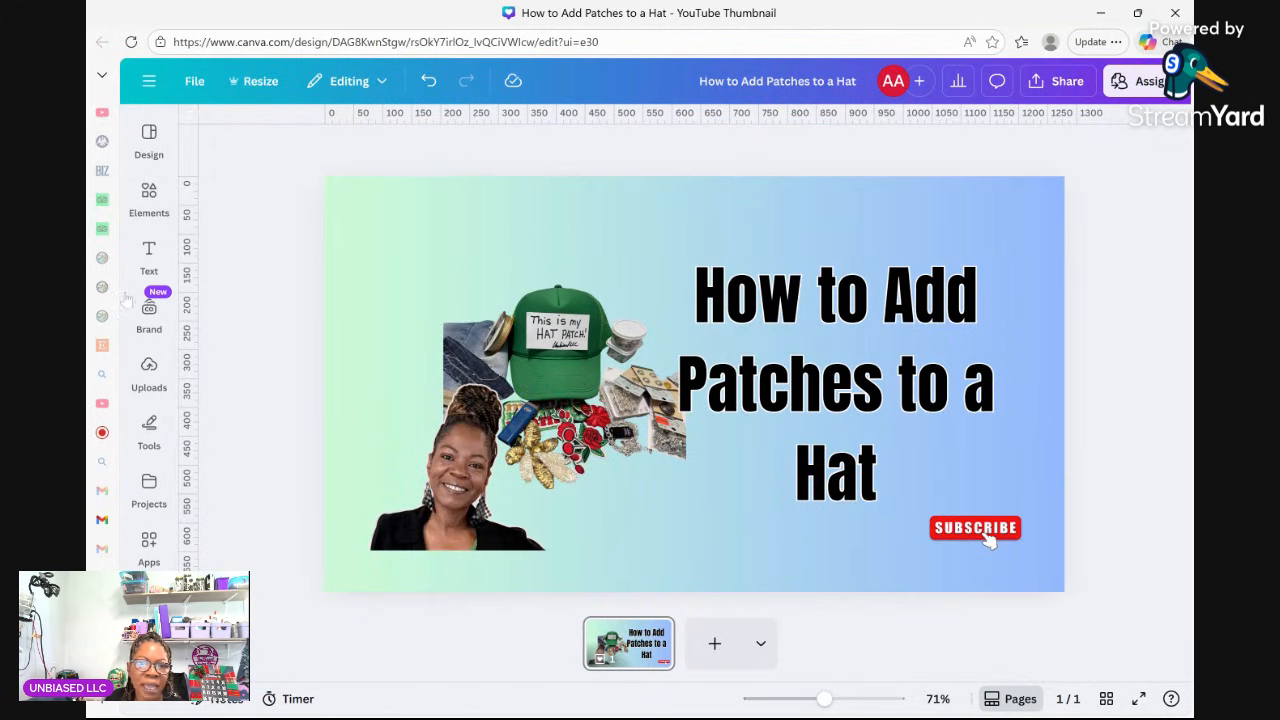
{"action": "left_click", "coordinate": [149, 198]}
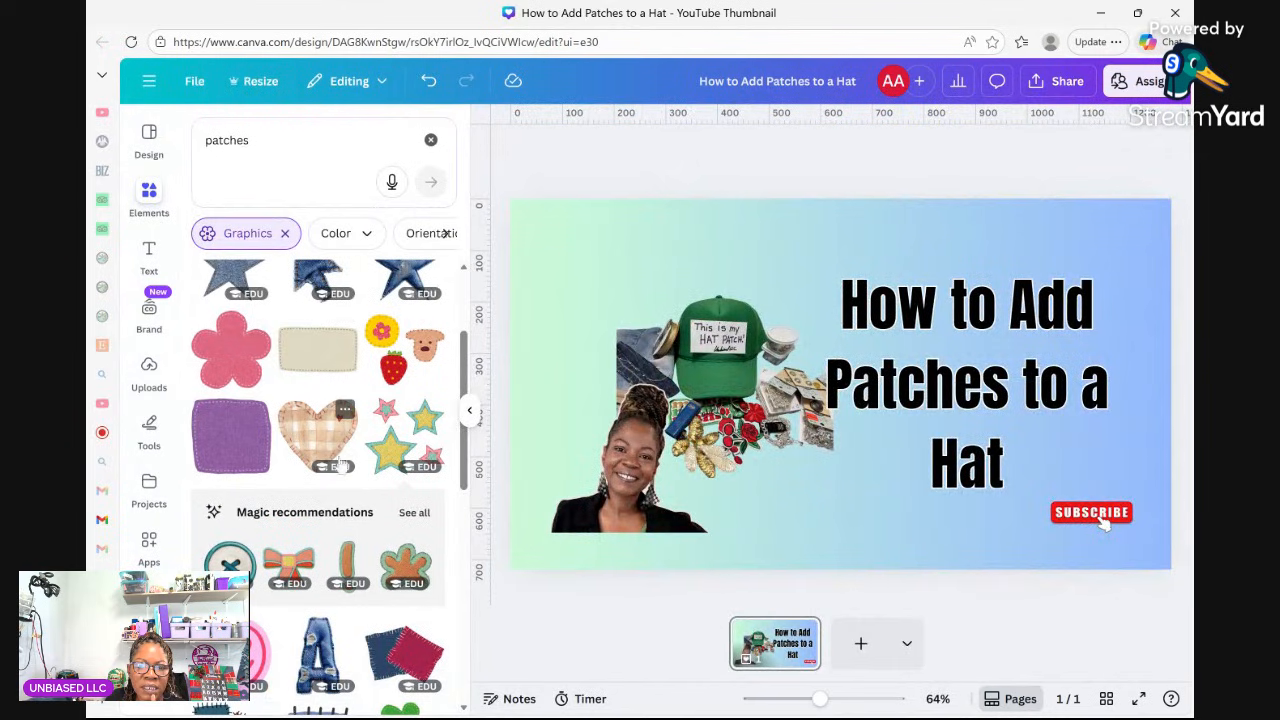
{"action": "scroll", "coordinate": [372, 408], "scroll_direction": "down", "scroll_amount": 3}
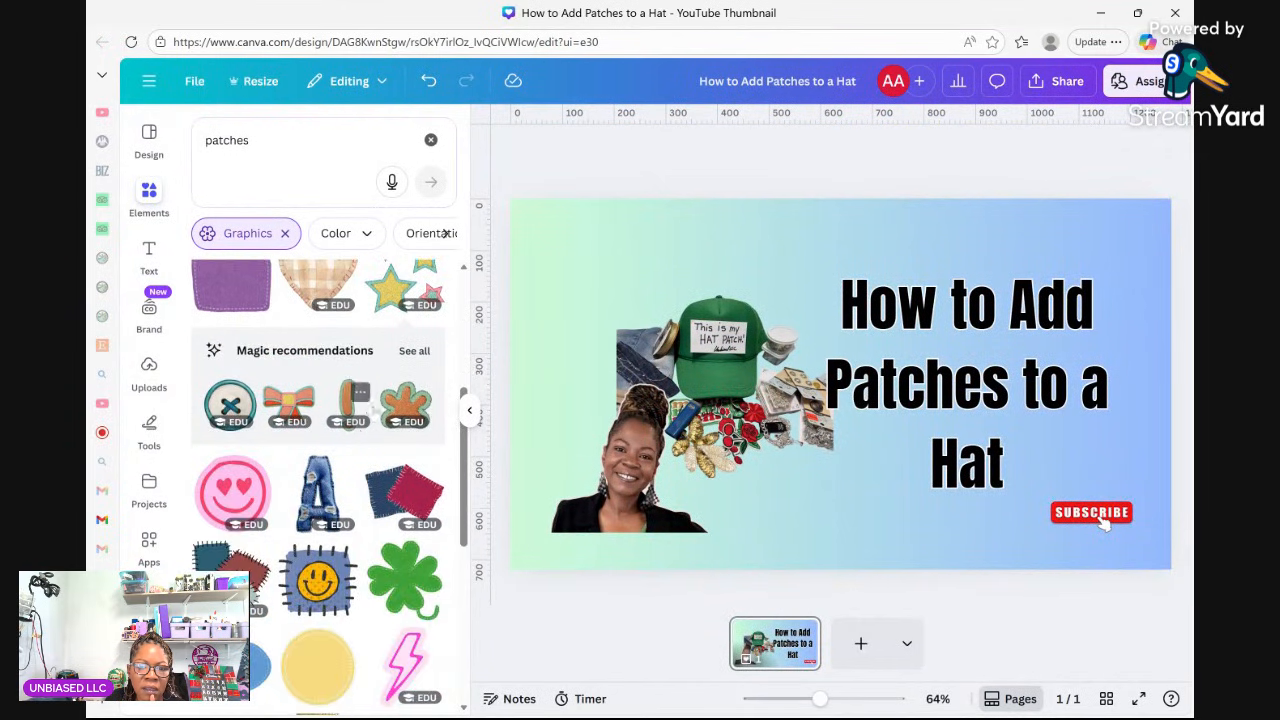
{"action": "scroll", "coordinate": [408, 476], "scroll_direction": "down", "scroll_amount": 5}
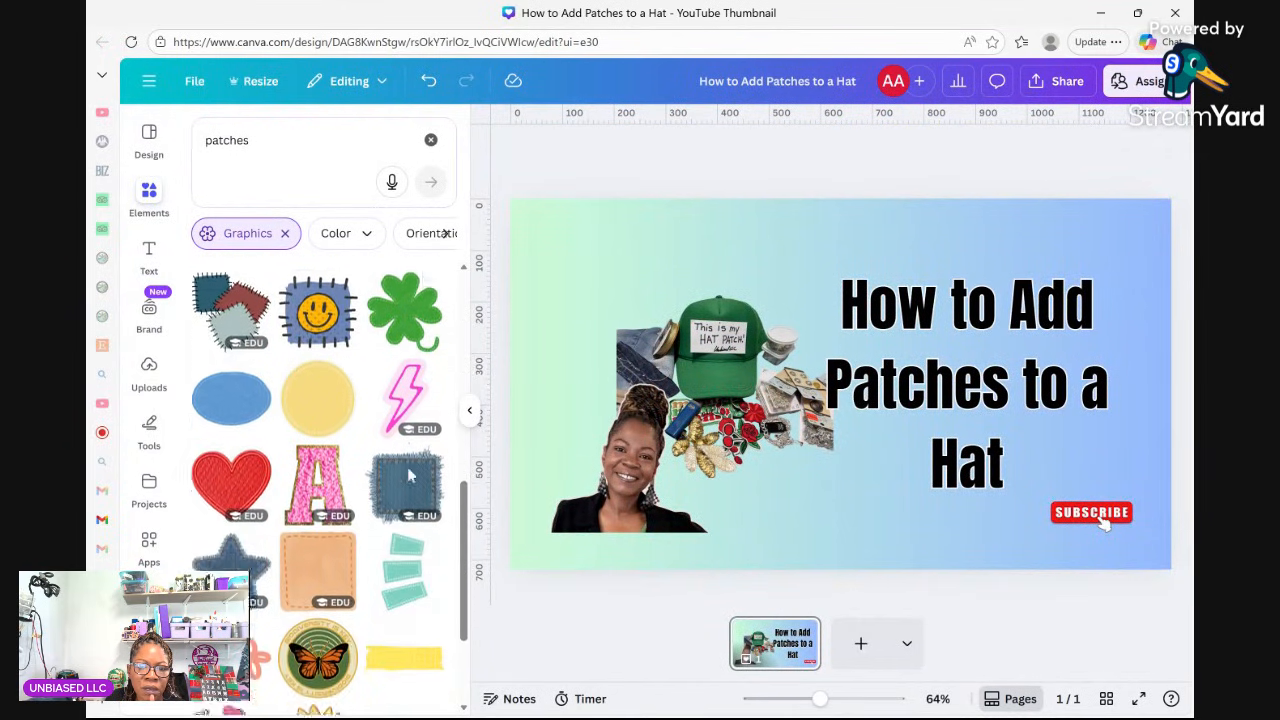
{"action": "scroll", "coordinate": [408, 476], "scroll_direction": "down", "scroll_amount": 4}
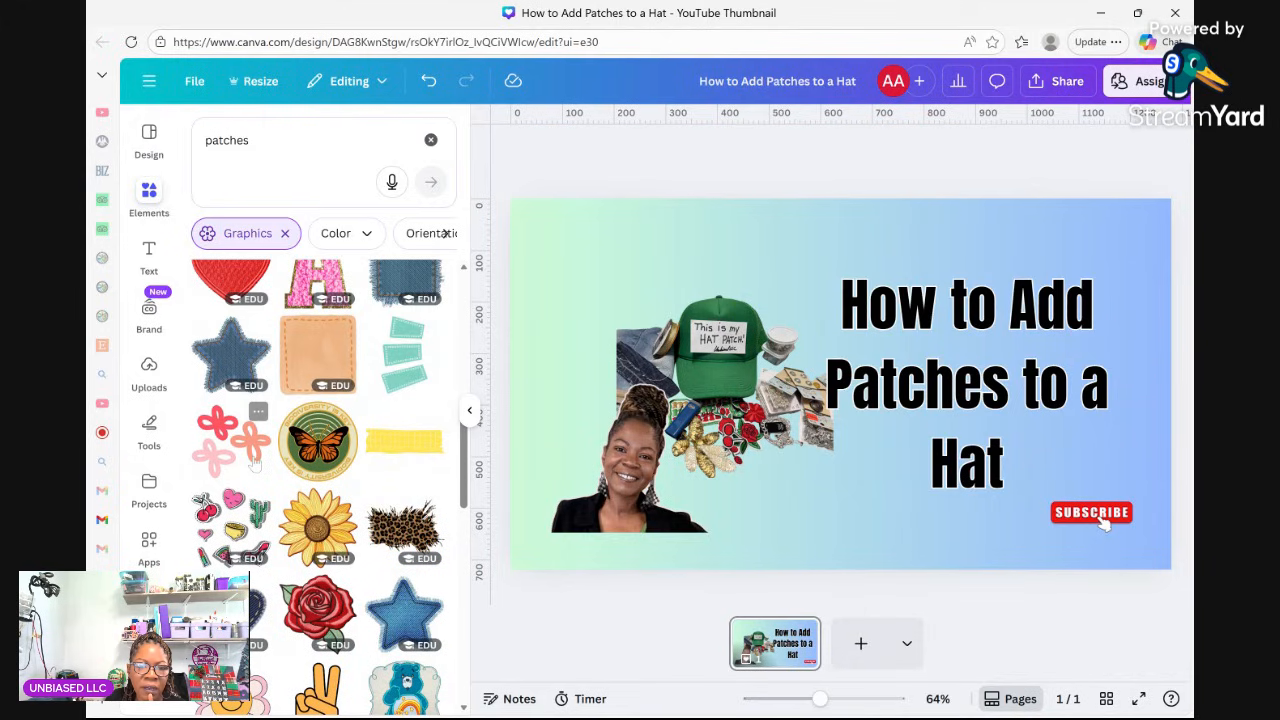
Add the pink flower patch and turn its red, pink and salmon flowers dark green, yellow and beige.
{"action": "left_click", "coordinate": [255, 462]}
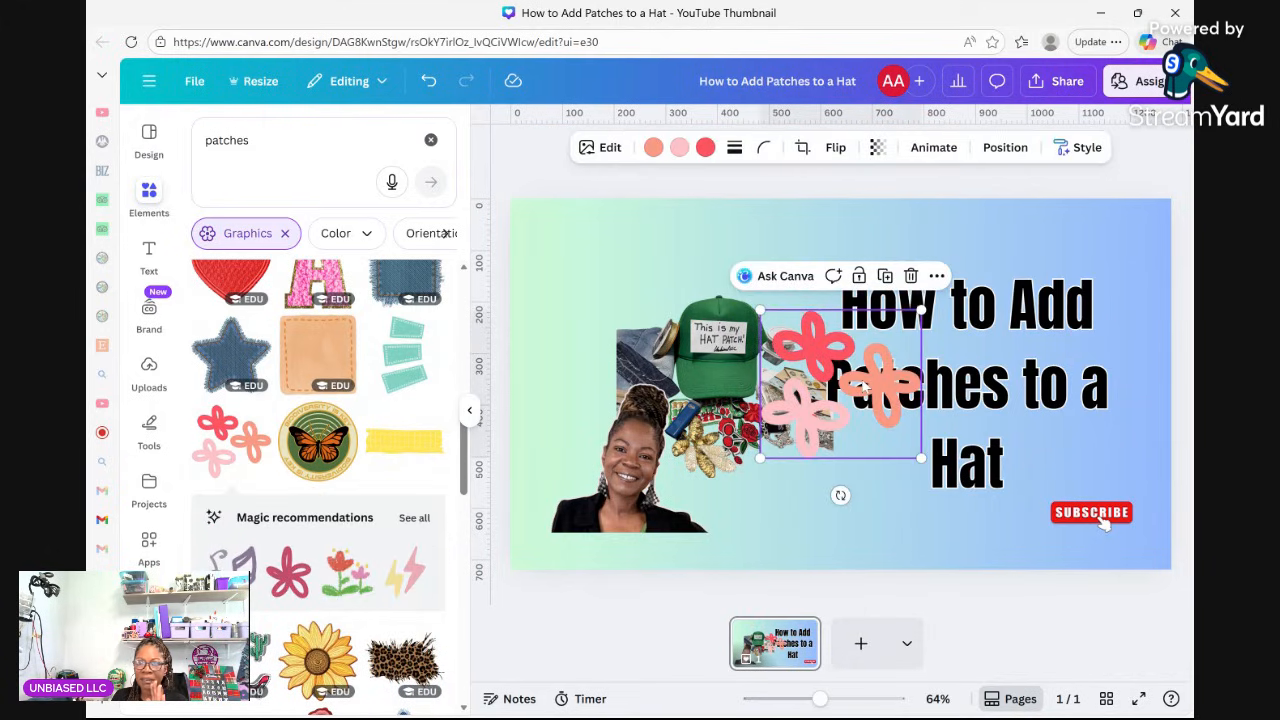
{"action": "left_click", "coordinate": [705, 147]}
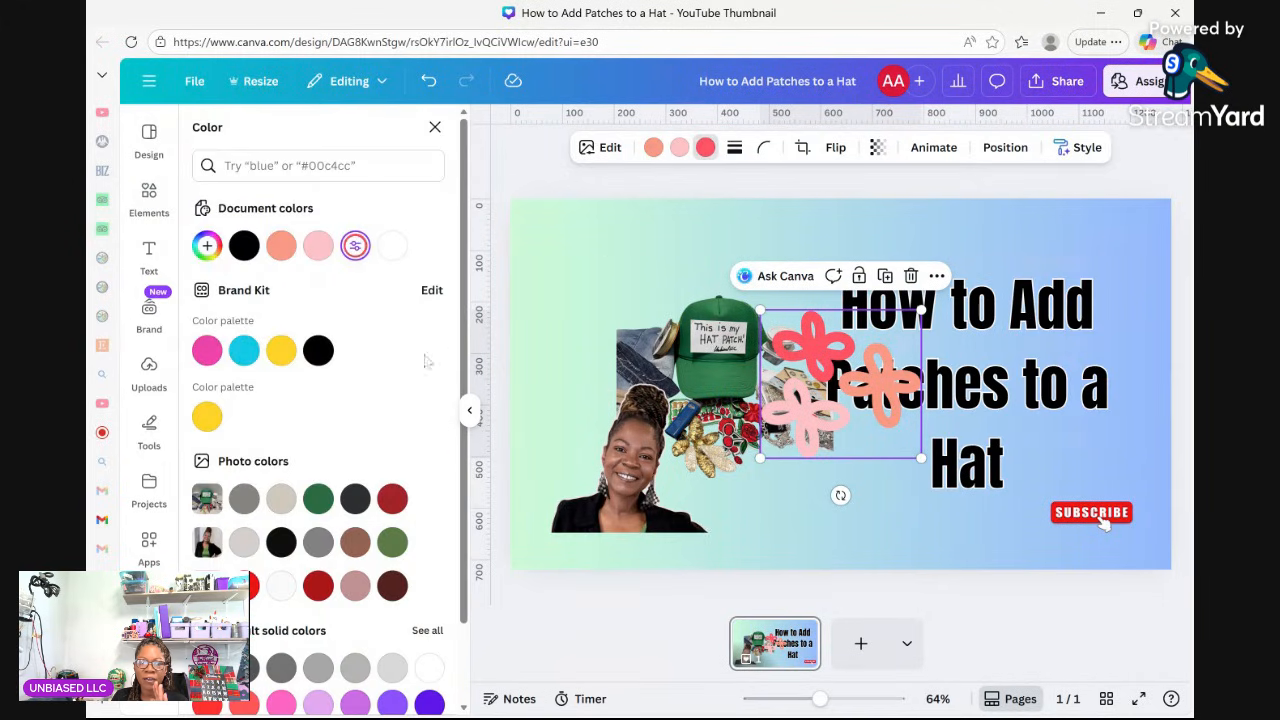
{"action": "left_click", "coordinate": [318, 498]}
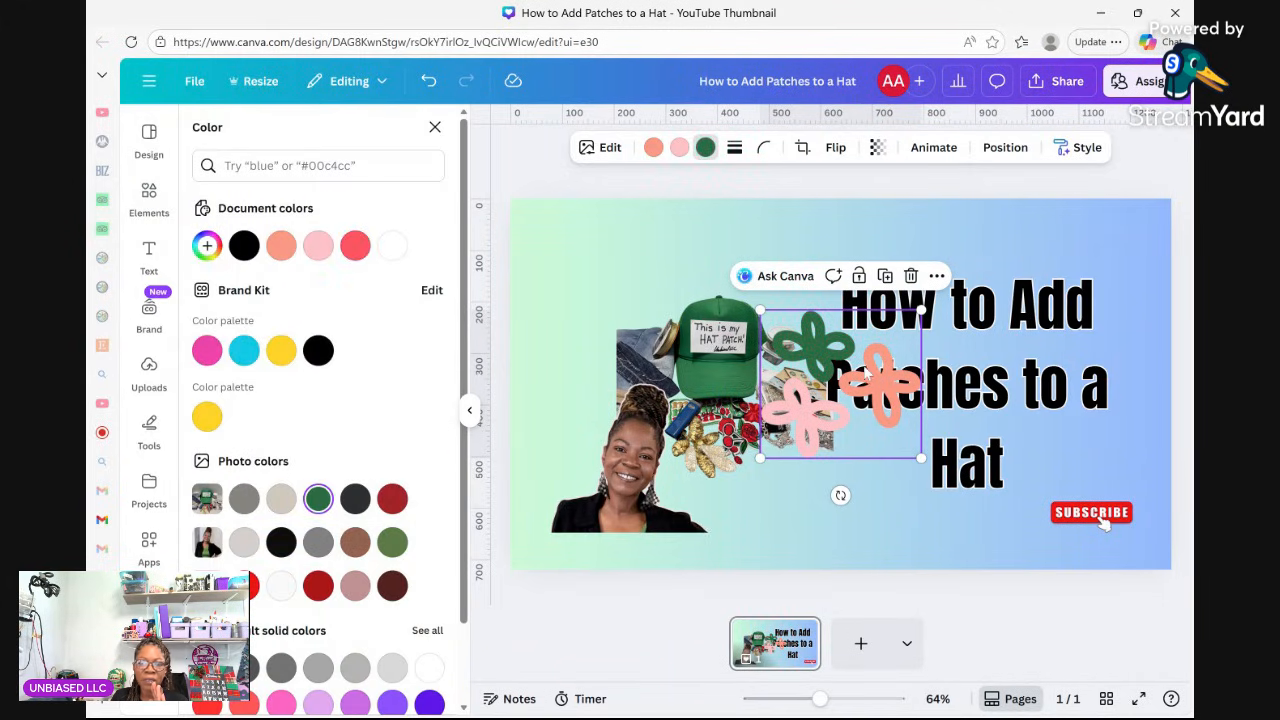
{"action": "left_click", "coordinate": [680, 147]}
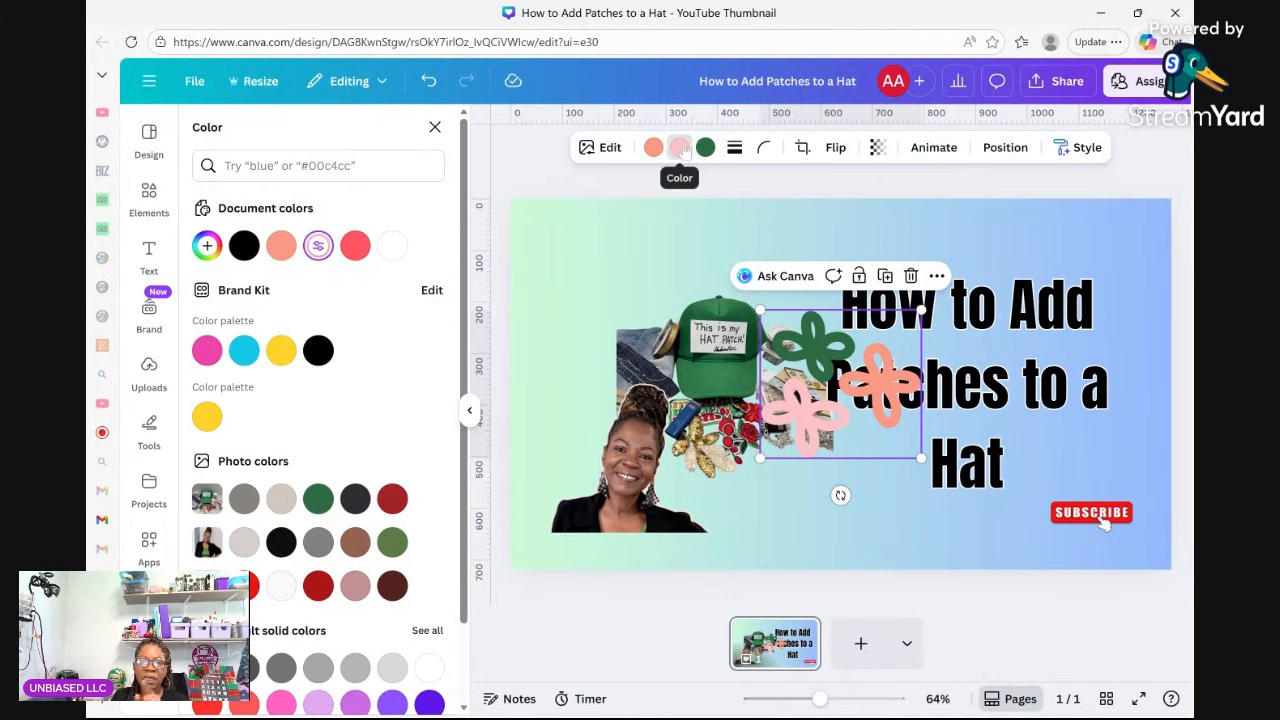
{"action": "left_click", "coordinate": [281, 350]}
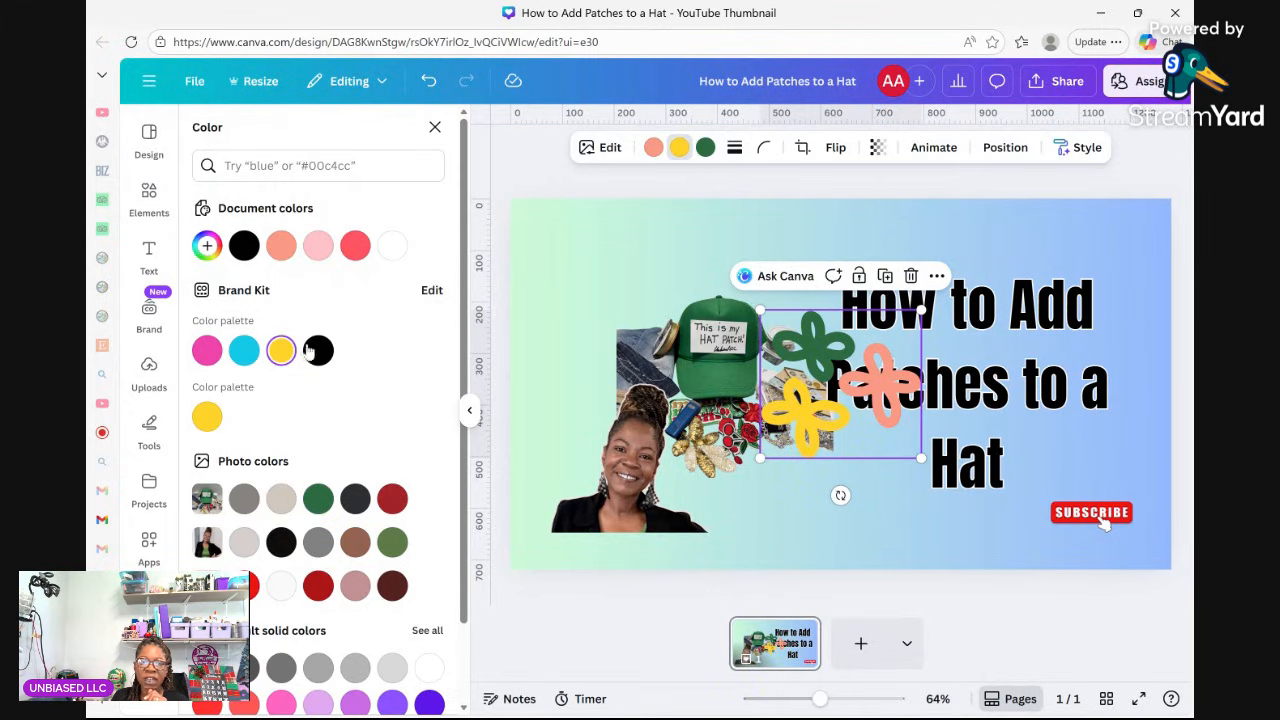
{"action": "left_click", "coordinate": [652, 147]}
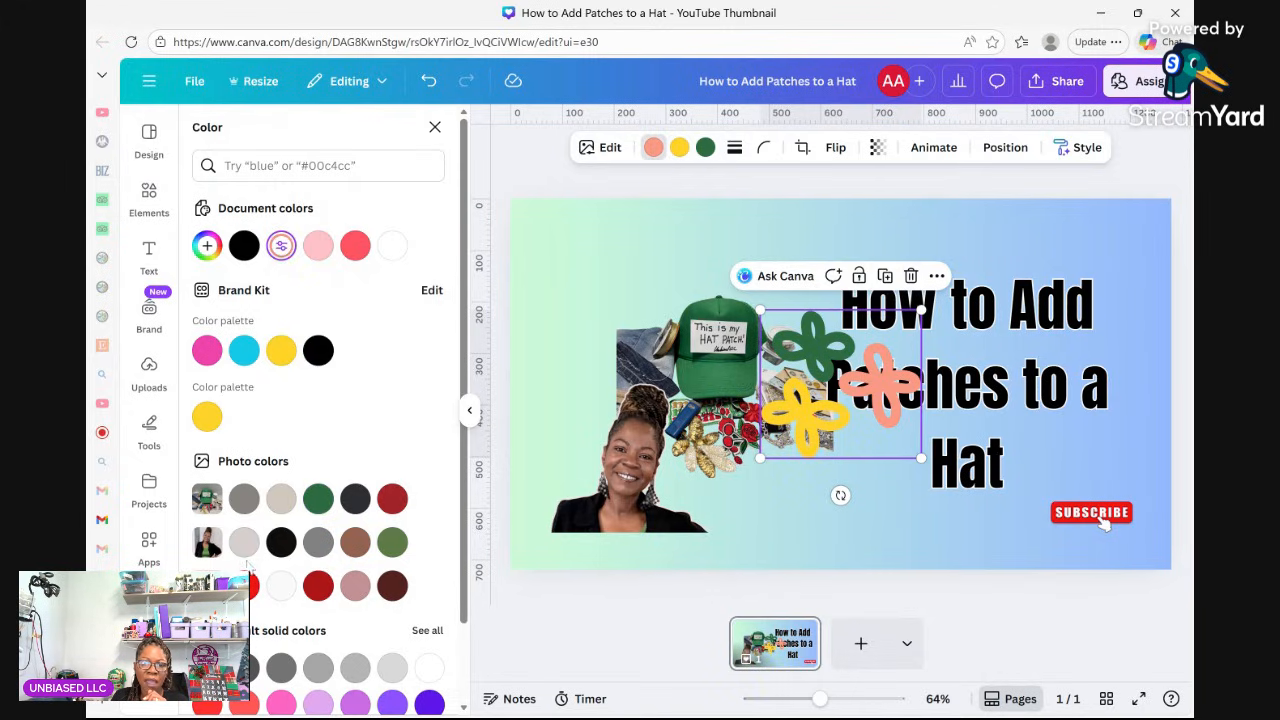
{"action": "left_click", "coordinate": [281, 498]}
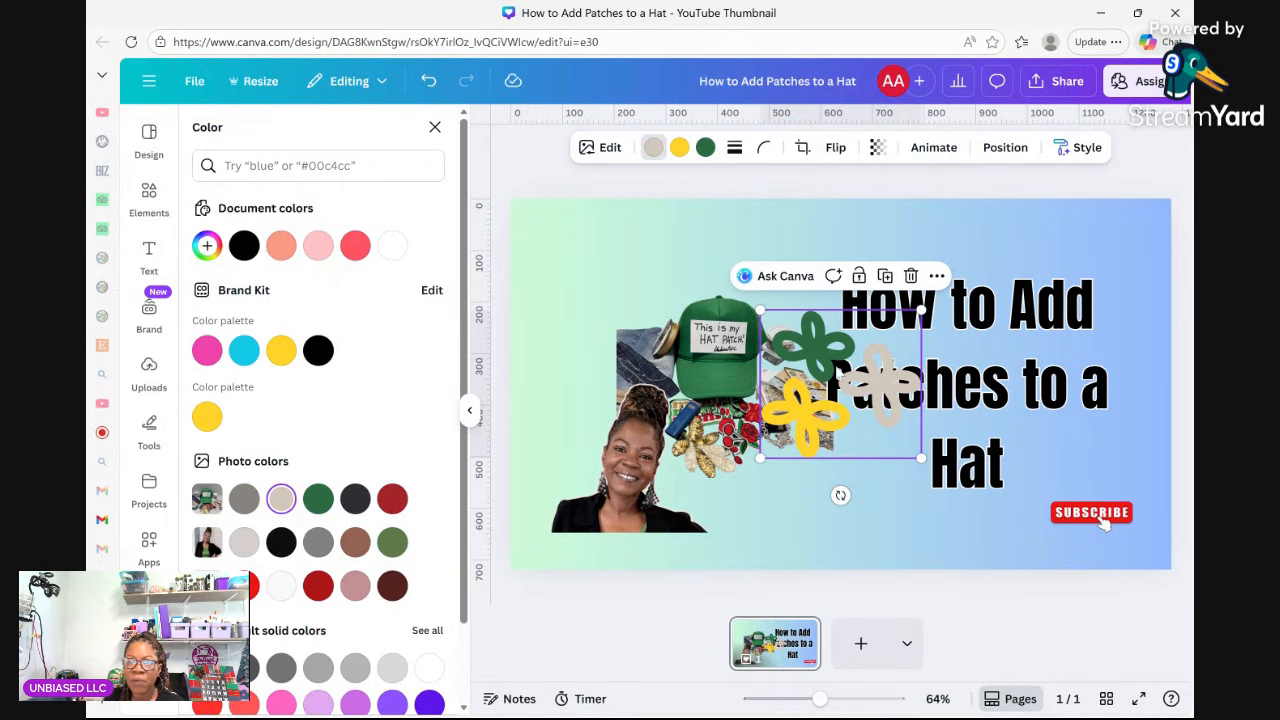
Move the flower graphic over the title, enlarge it, lower it, and rotate it 23° clockwise.
{"action": "left_click_drag", "start_coordinate": [840, 372], "coordinate": [985, 358]}
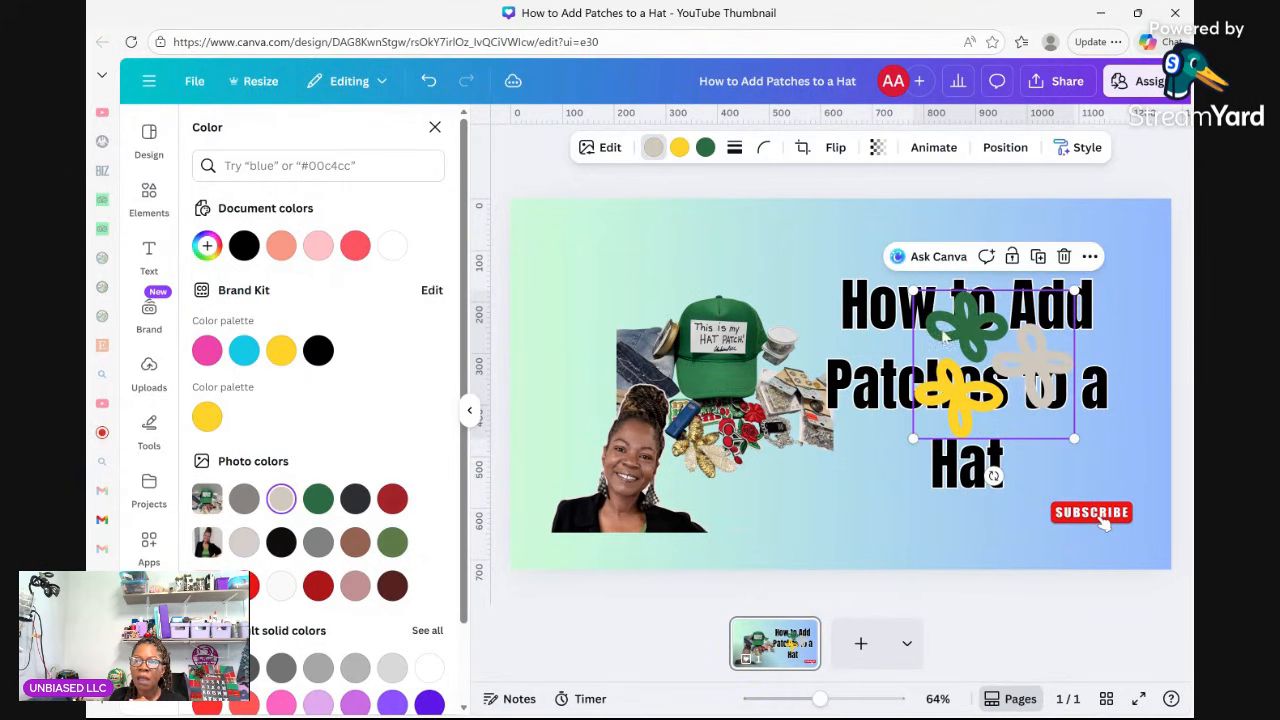
{"action": "left_click_drag", "start_coordinate": [916, 292], "coordinate": [812, 205]}
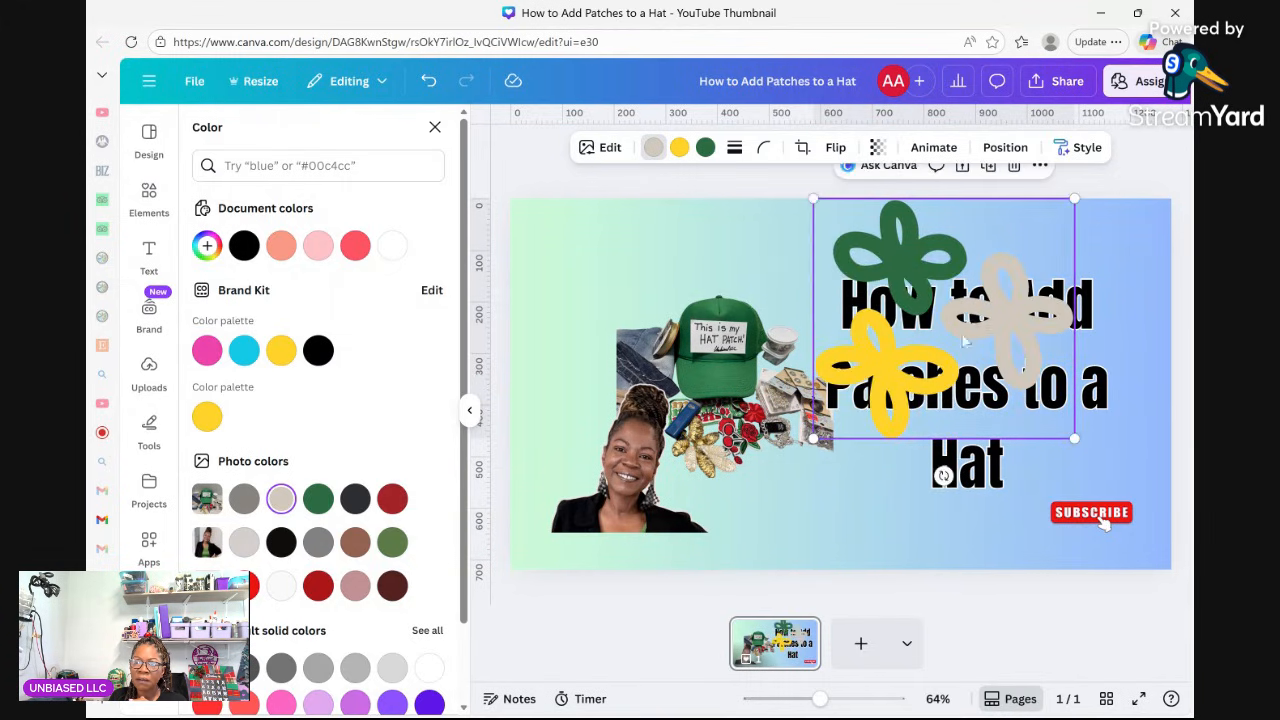
{"action": "left_click_drag", "start_coordinate": [964, 342], "coordinate": [978, 391]}
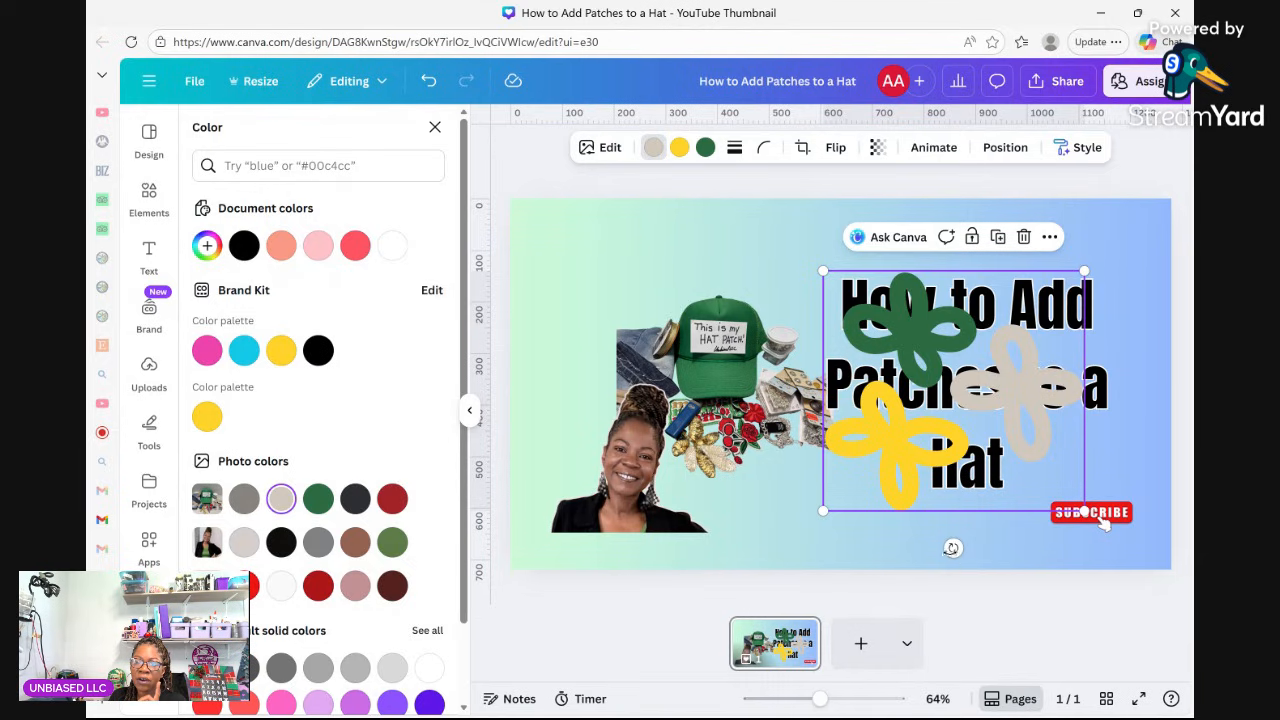
{"action": "left_click_drag", "start_coordinate": [954, 547], "coordinate": [731, 378]}
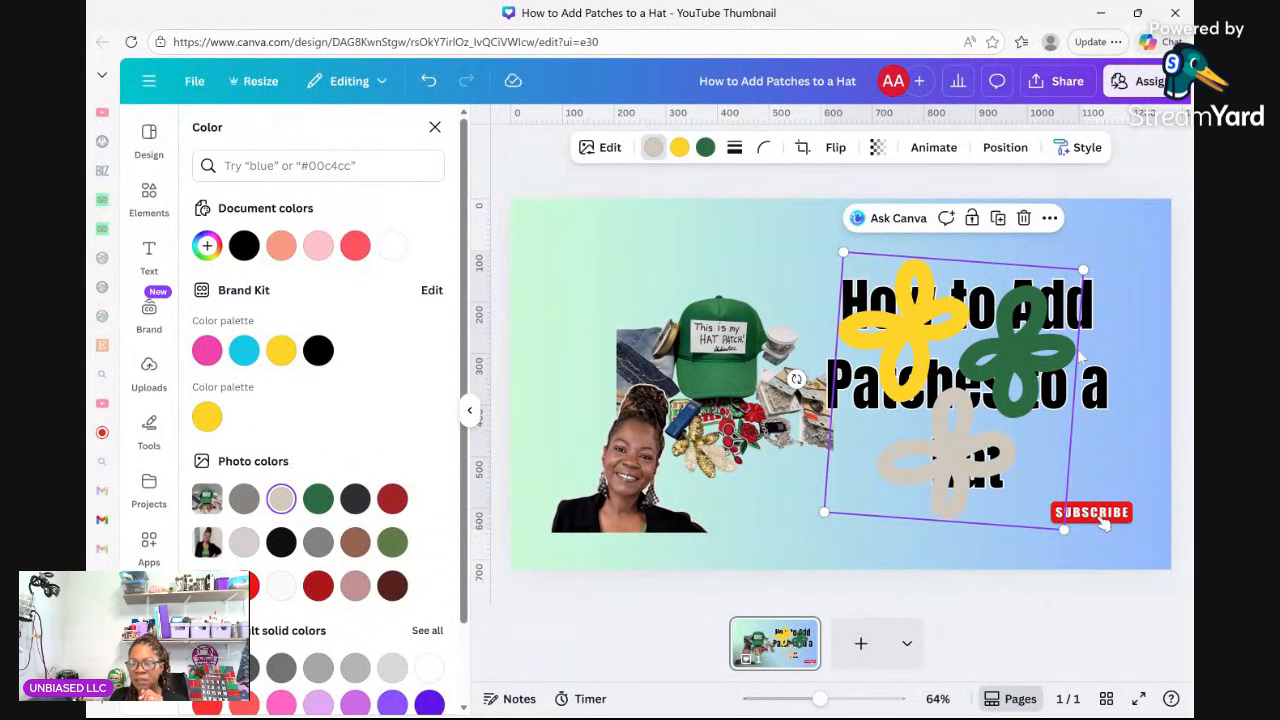
Send the flower graphic backward behind the title, then deselect by selecting the page.
{"action": "right_click", "coordinate": [1007, 366]}
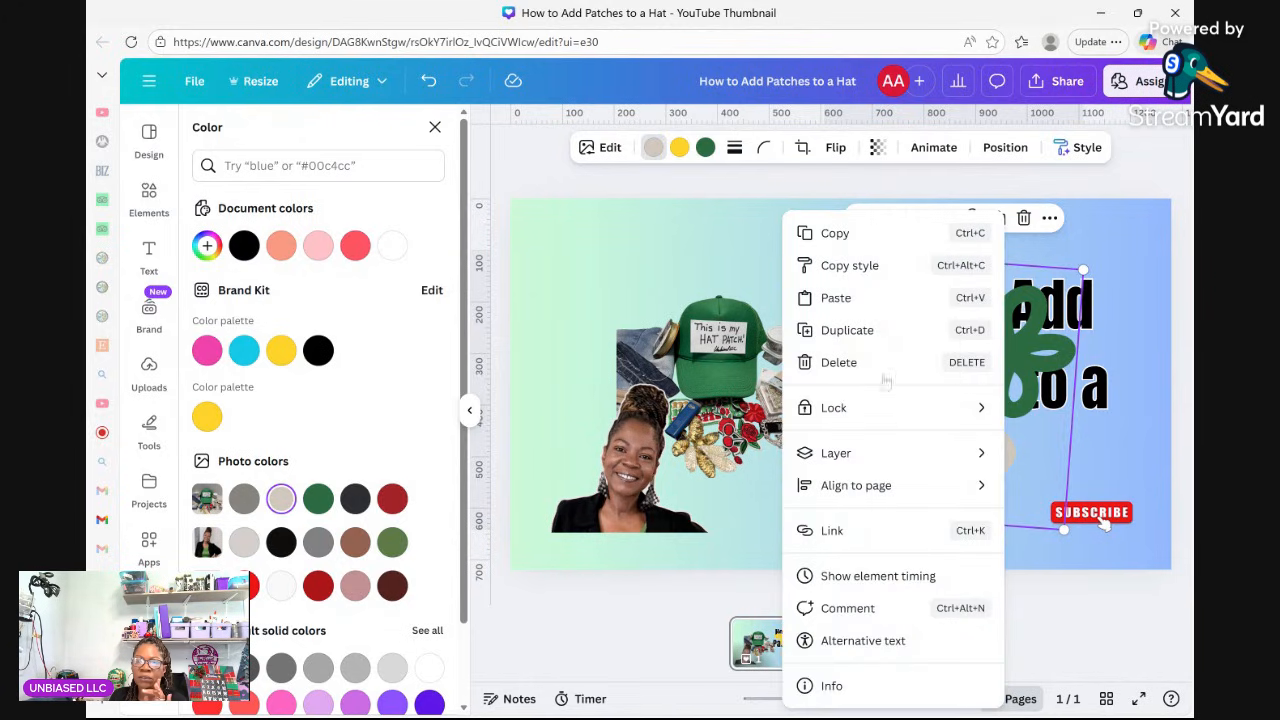
{"action": "mouse_move", "coordinate": [876, 456]}
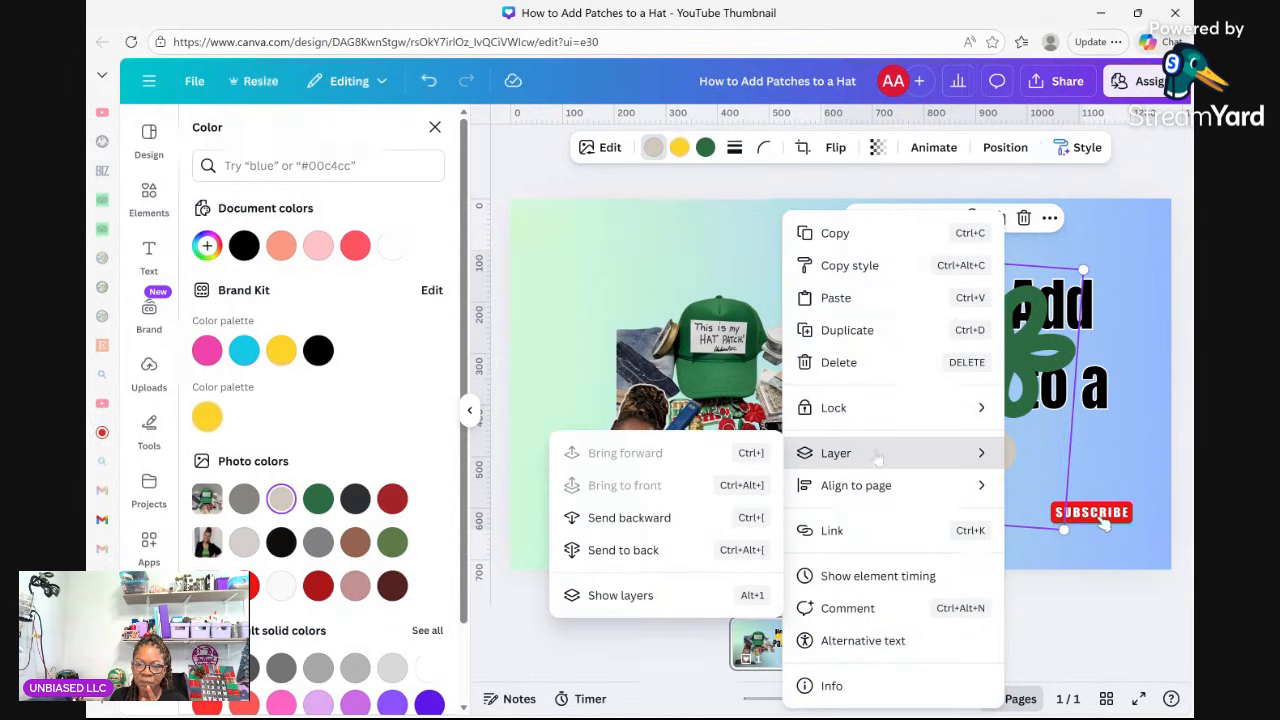
{"action": "left_click", "coordinate": [617, 519]}
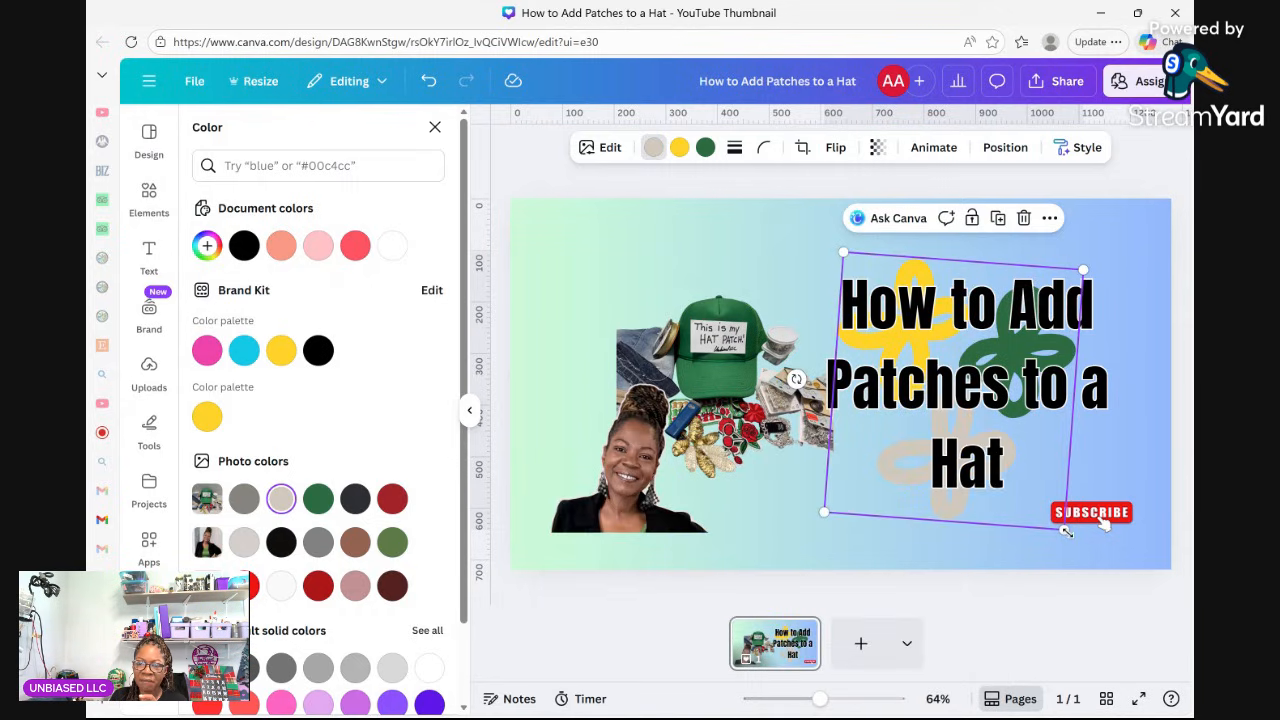
{"action": "mouse_move", "coordinate": [1066, 531]}
{"action": "left_mouse_down"}
{"action": "mouse_move", "coordinate": [1131, 532]}
{"action": "mouse_move", "coordinate": [1066, 531]}
{"action": "left_mouse_up"}
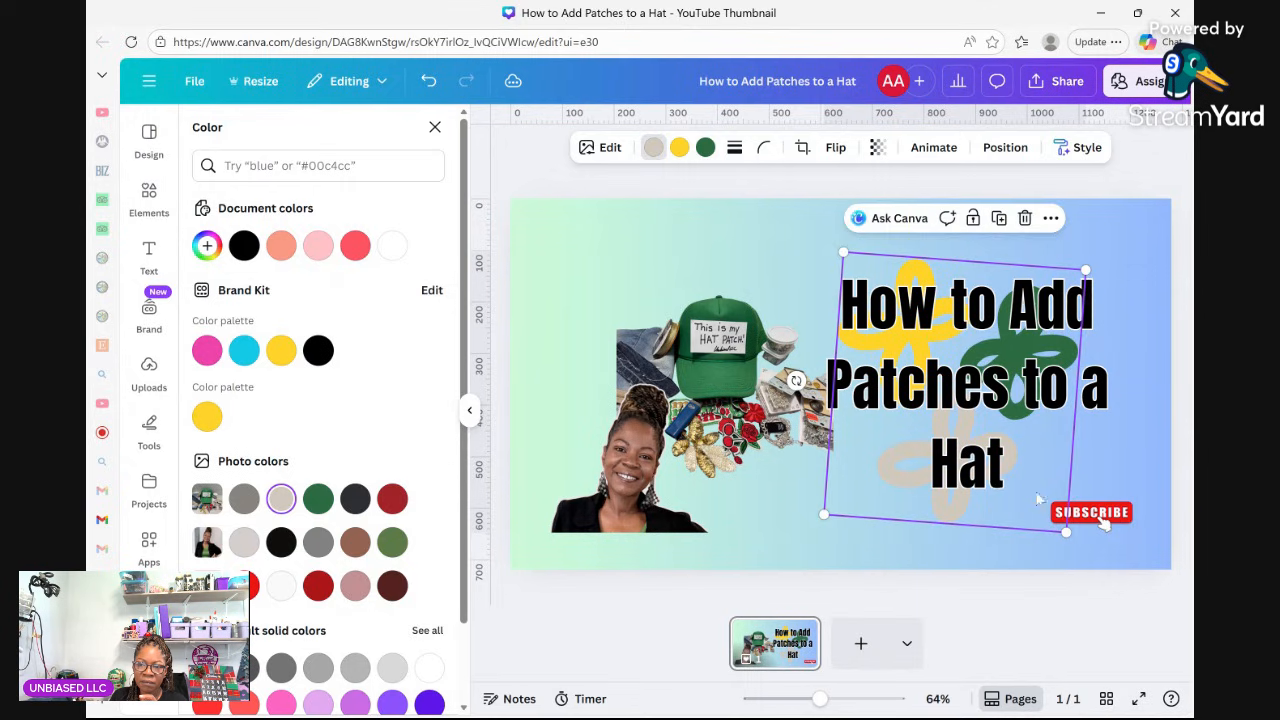
{"action": "left_click", "coordinate": [1091, 450]}
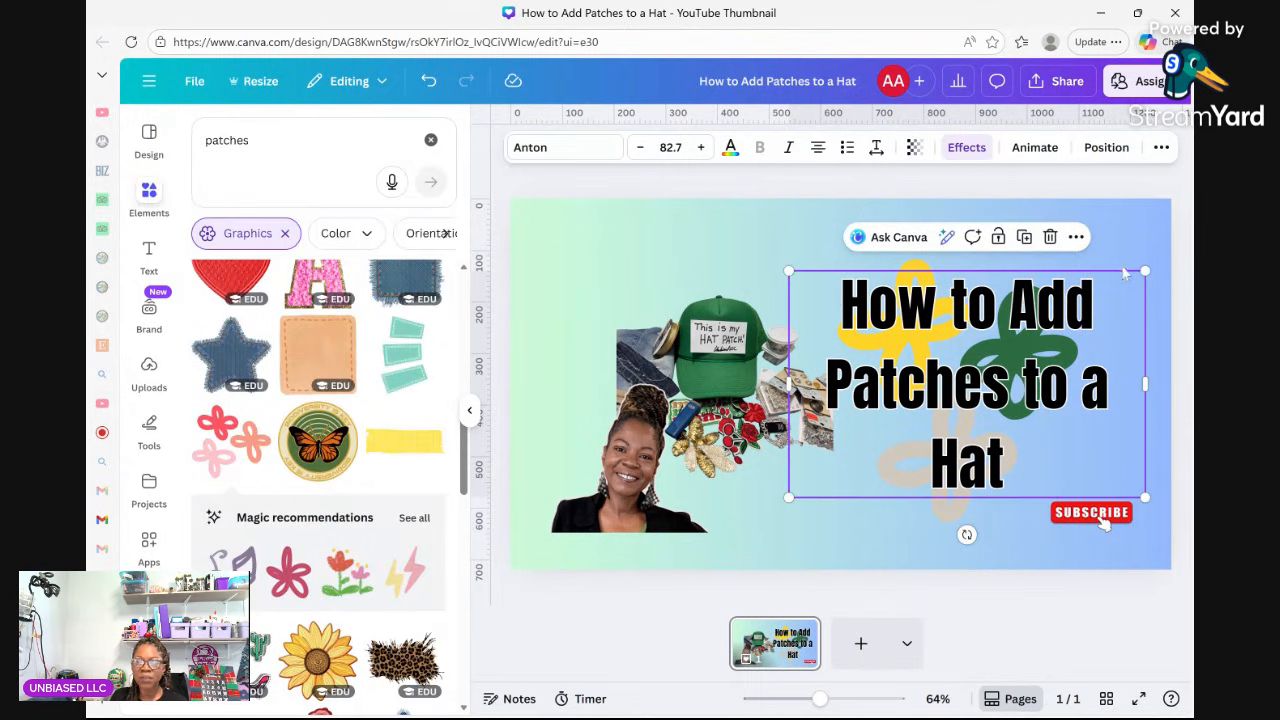
{"action": "left_click", "coordinate": [1124, 233]}
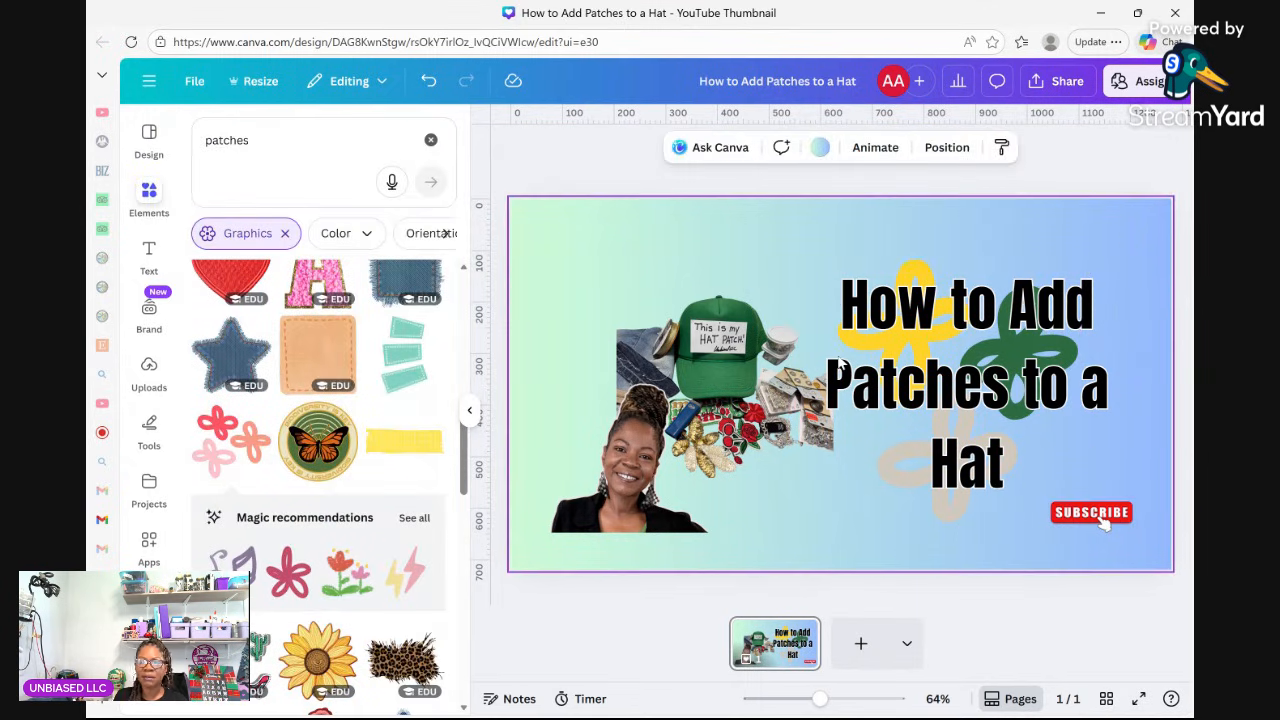